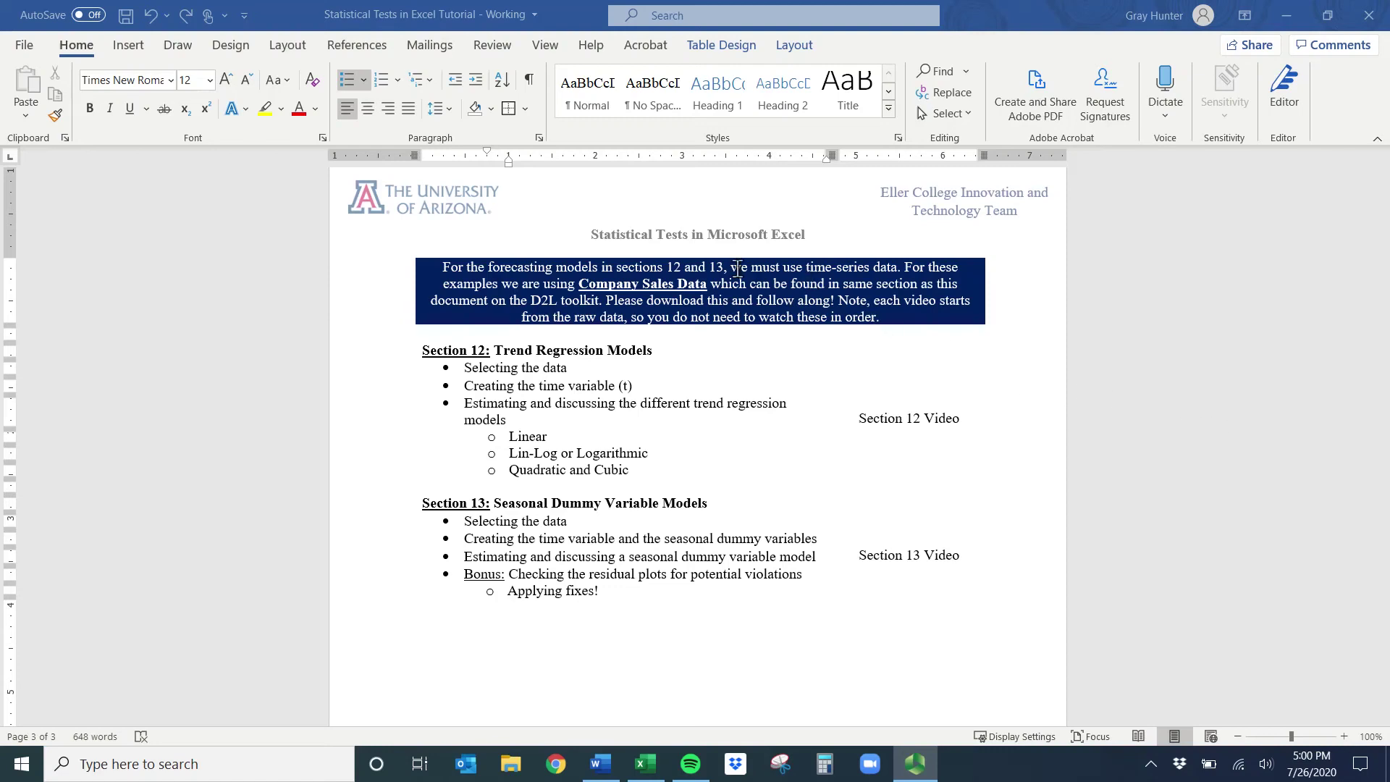
- Review the Section 12 Trend Regression Models outline and the Company Sales Data reference in the Word document
left_click_drag(591, 349, 437, 351)
left_click(590, 392)
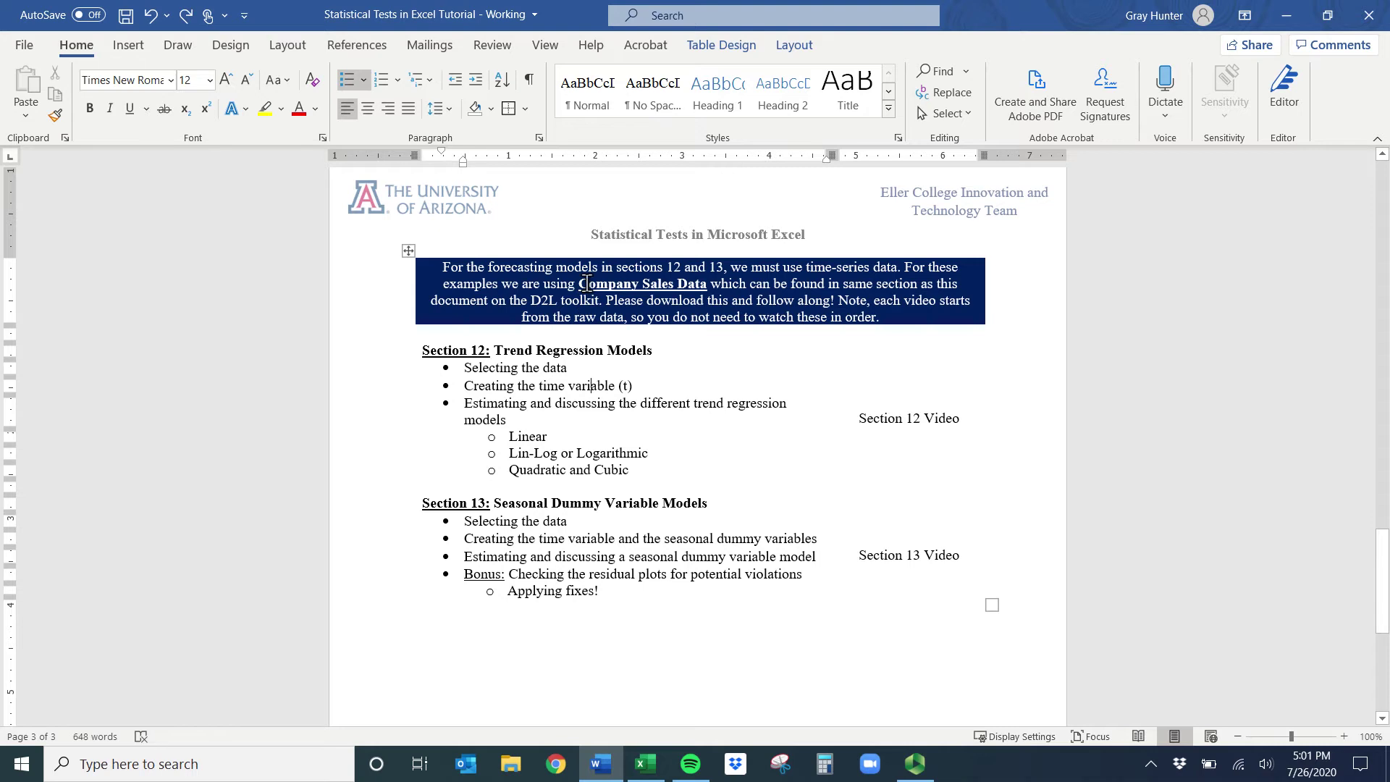
left_click_drag(581, 283, 707, 284)
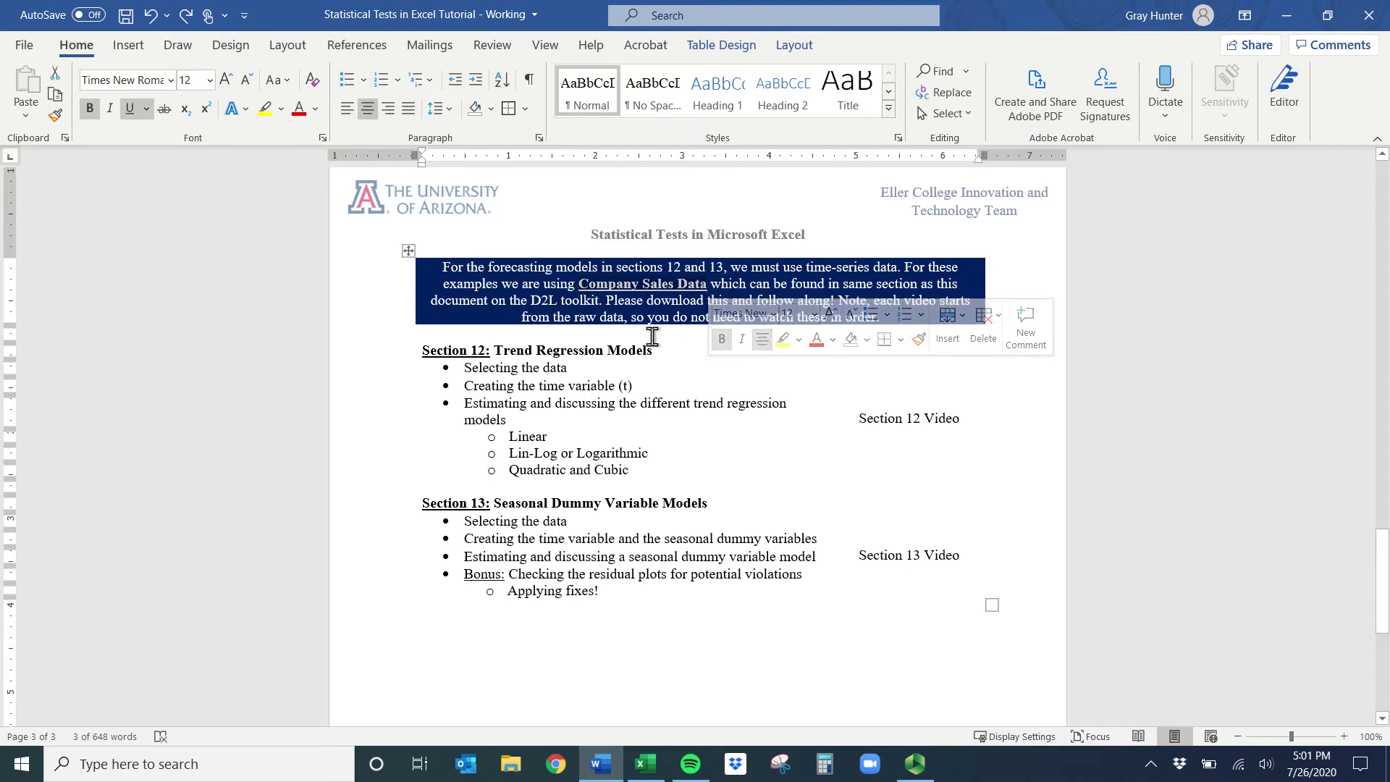
- Switch to the Company Sales Data workbook in Excel and examine the data columns and the Model 1 equation on the Trend Models sheet
left_click(654, 773)
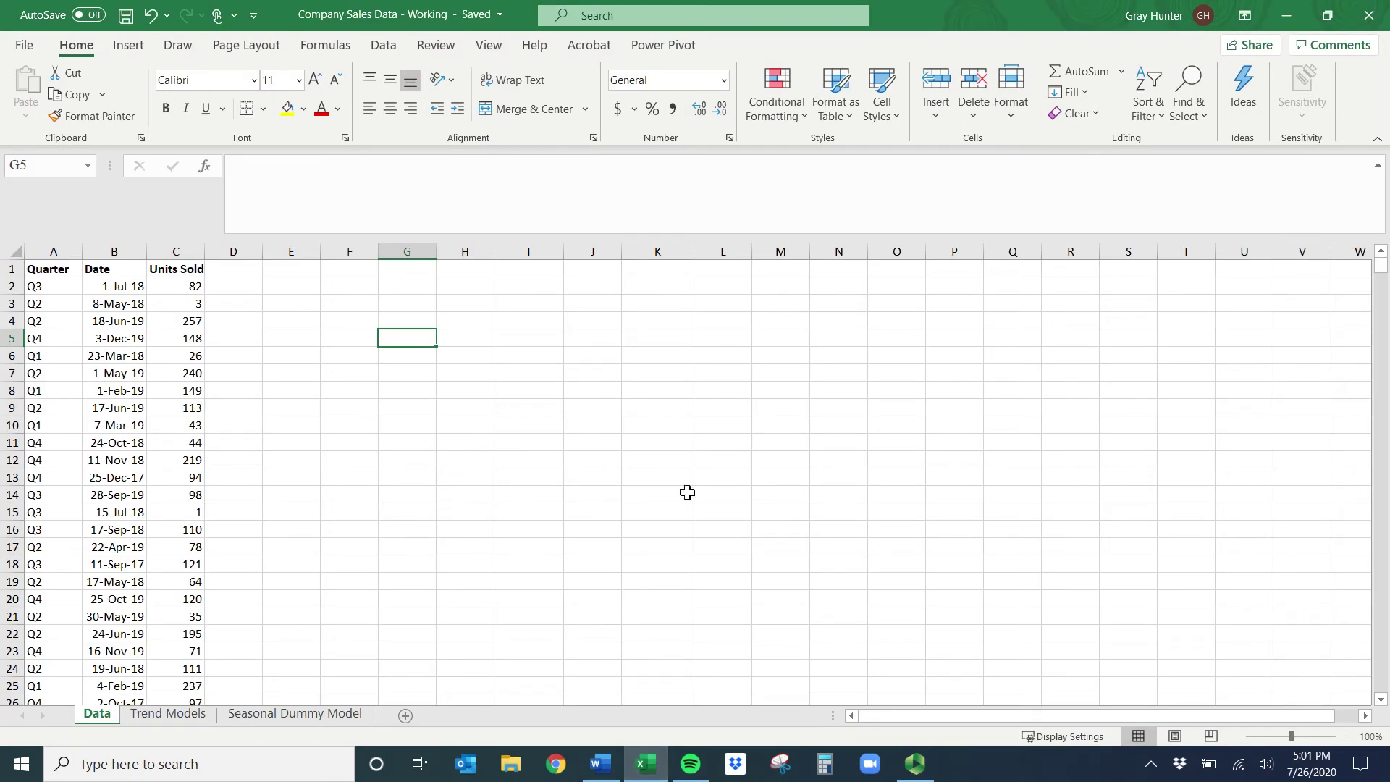
left_click(43, 250)
left_click(115, 250)
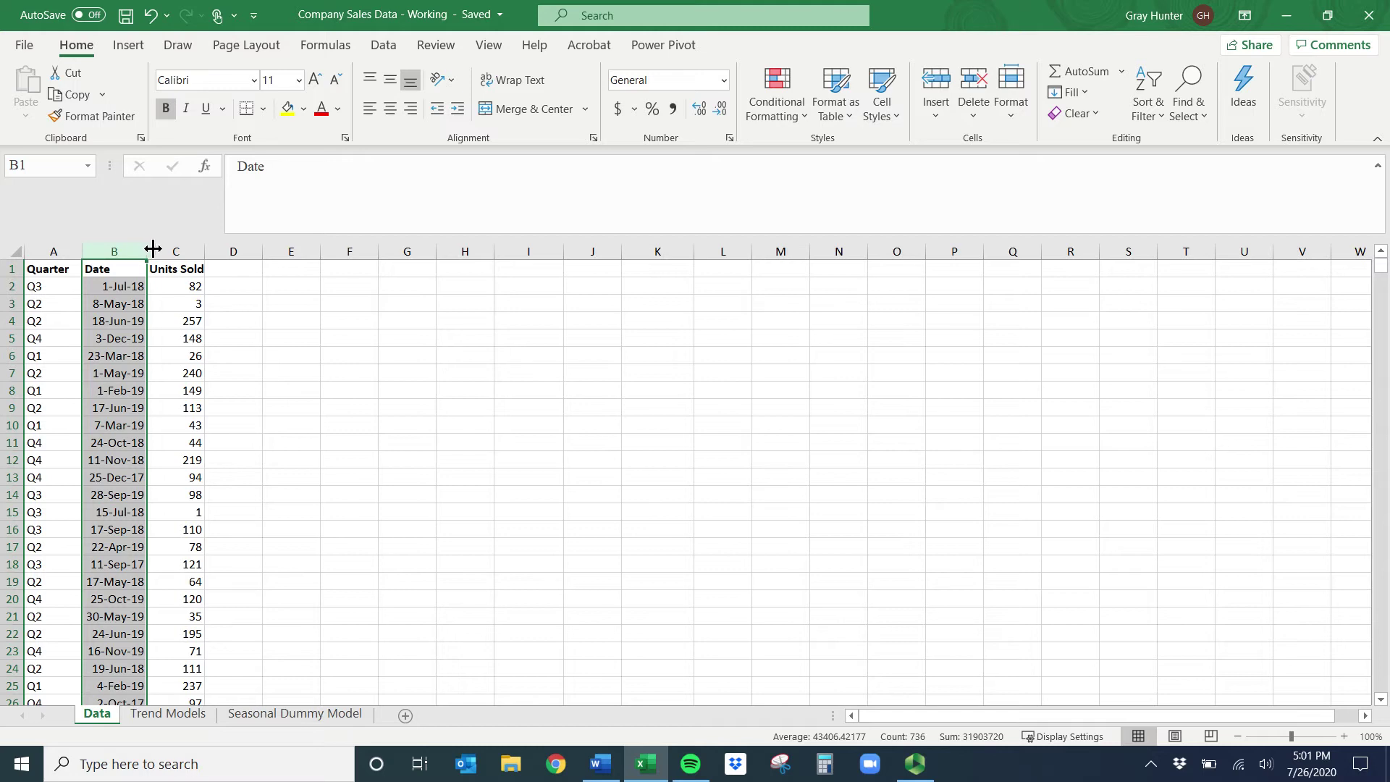
left_click(176, 246)
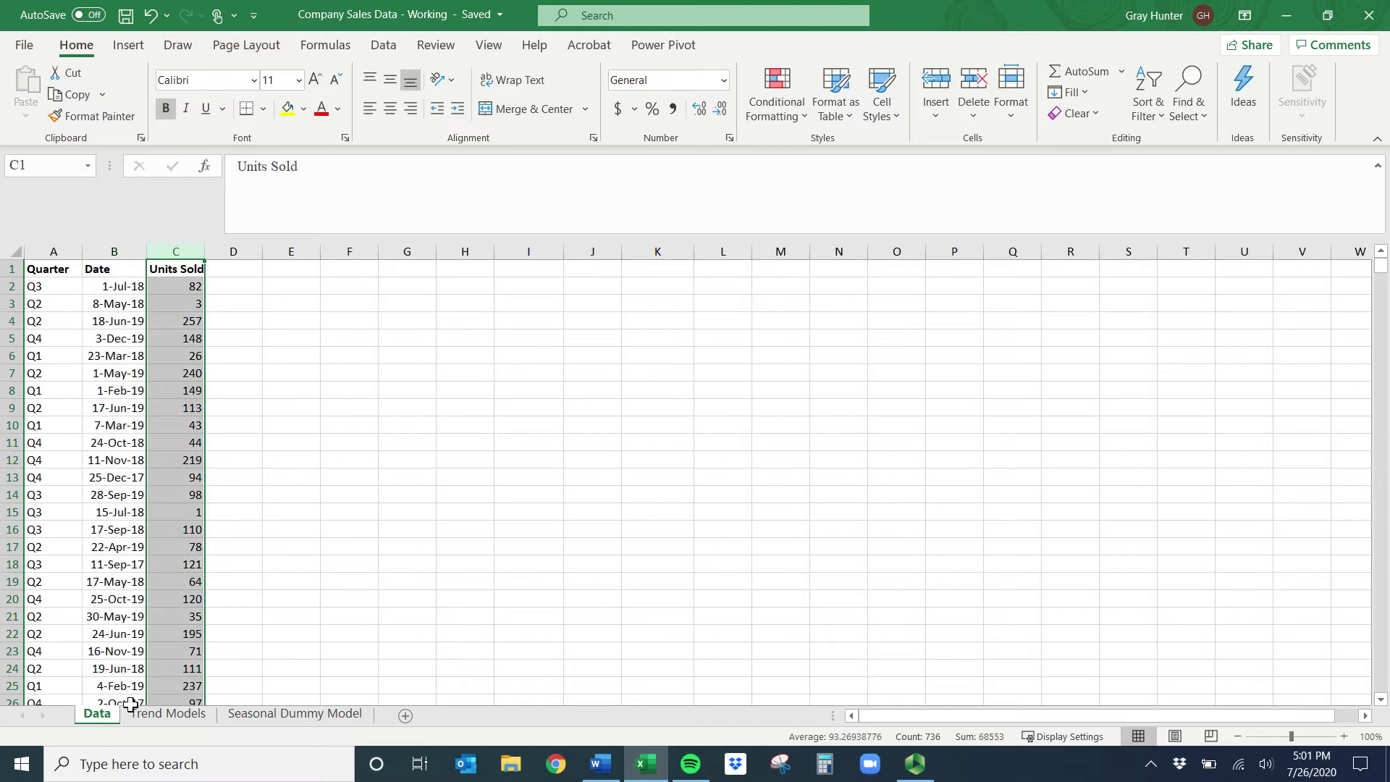
left_click(161, 715)
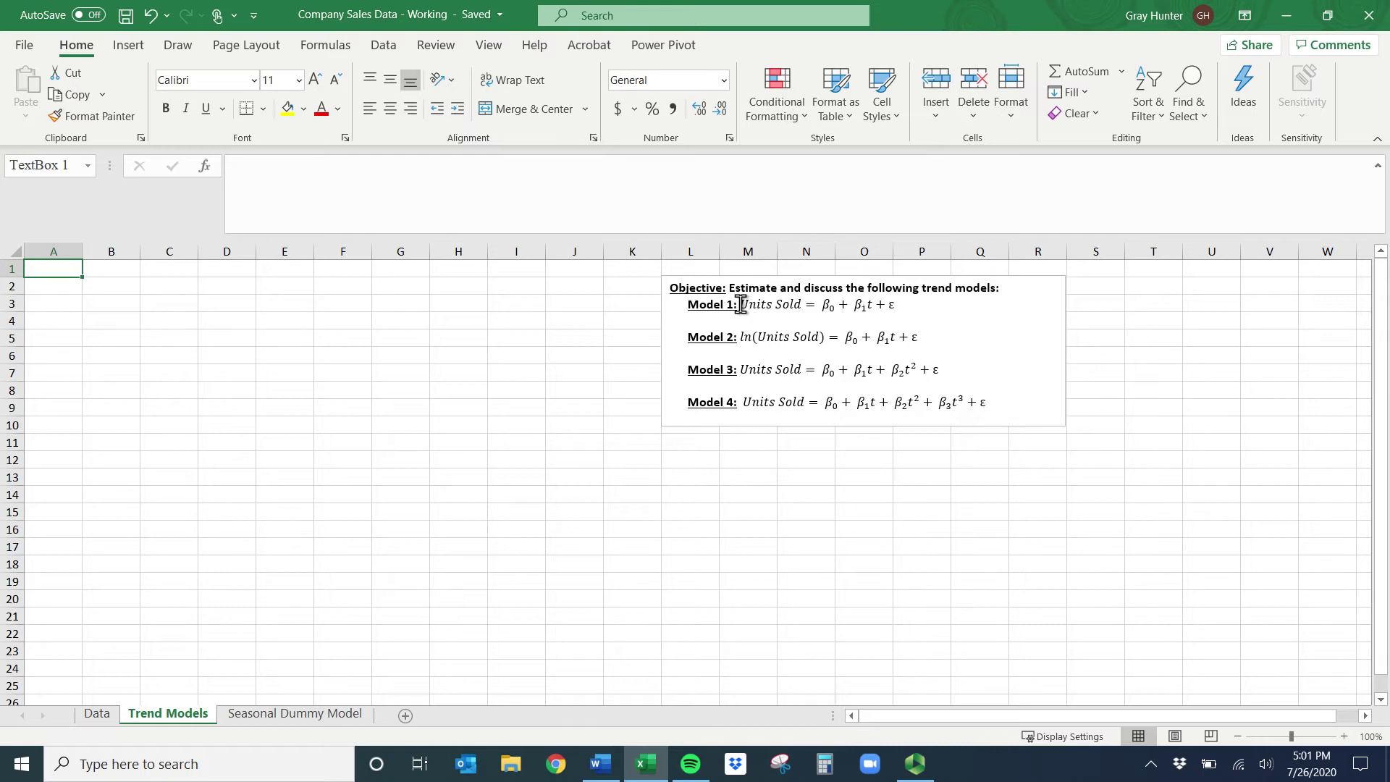
left_click_drag(740, 304, 804, 305)
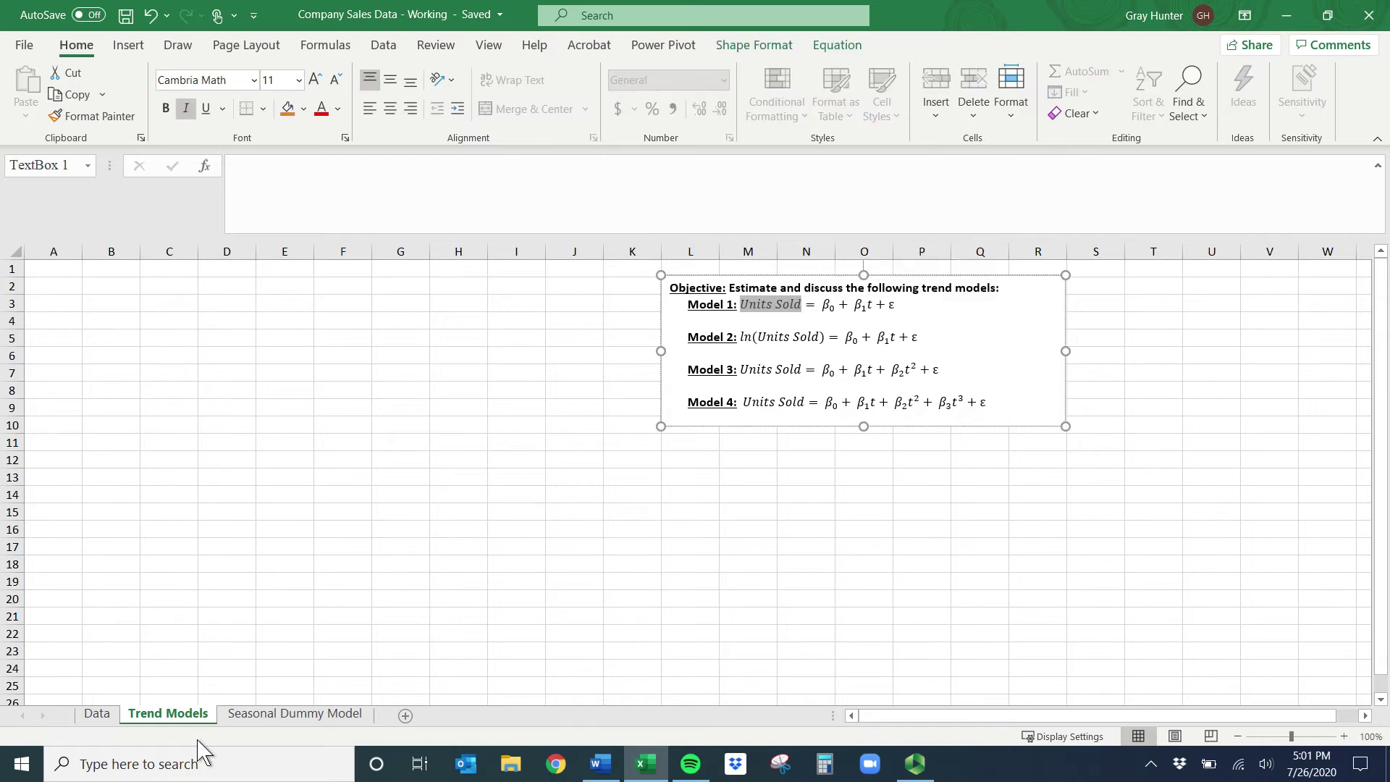
left_click(107, 717)
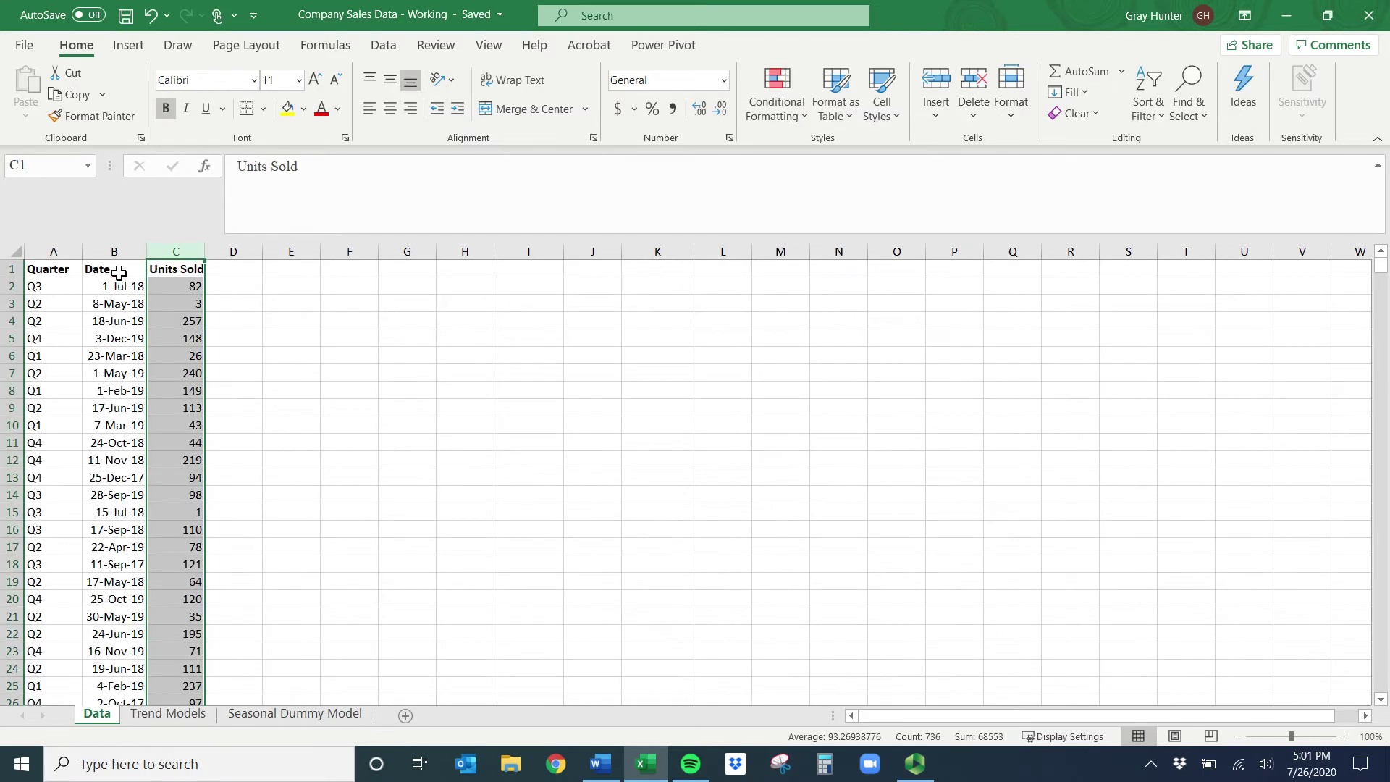
left_click_drag(110, 251, 176, 249)
key("ctrl+c")
left_click(168, 714)
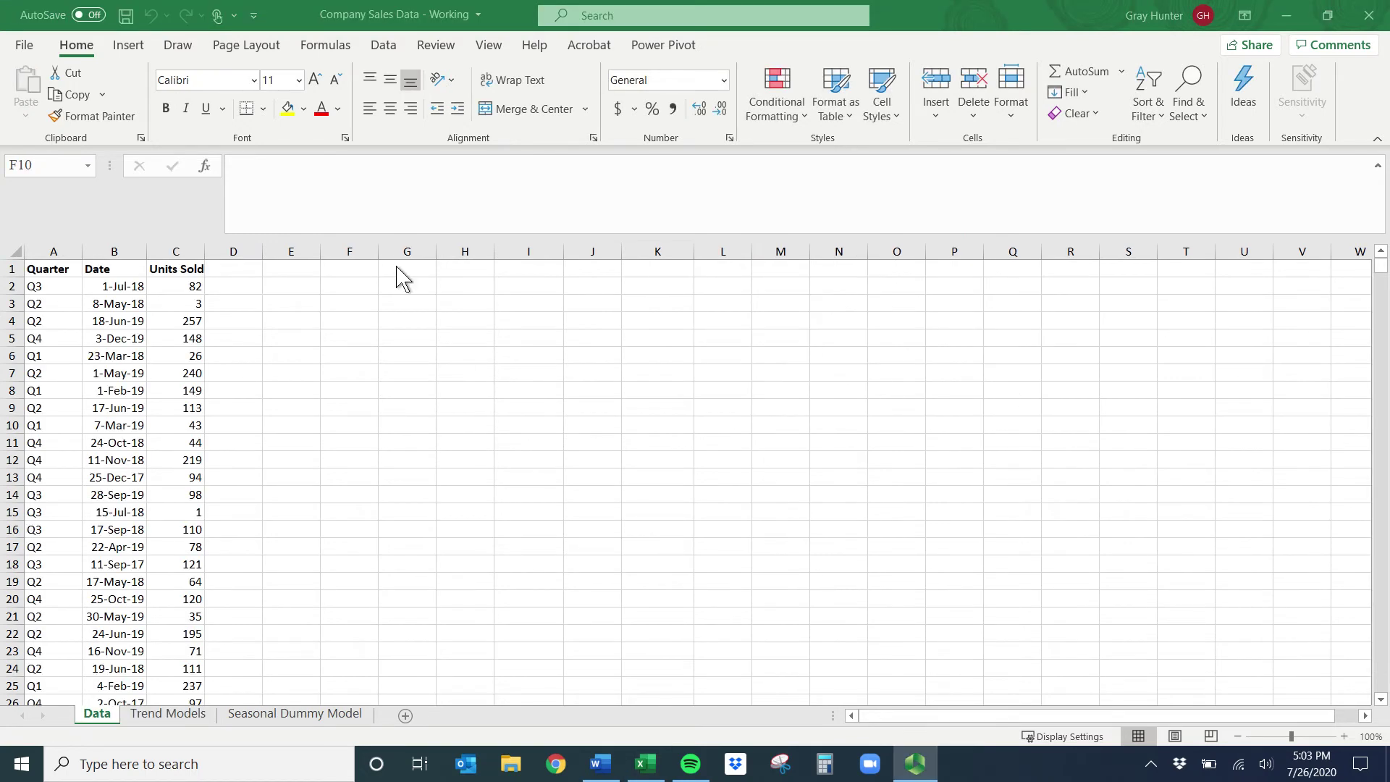
- Copy the Date and Units Sold columns from the Data sheet into columns A and B of the Trend Models sheet
left_click_drag(116, 251, 157, 250)
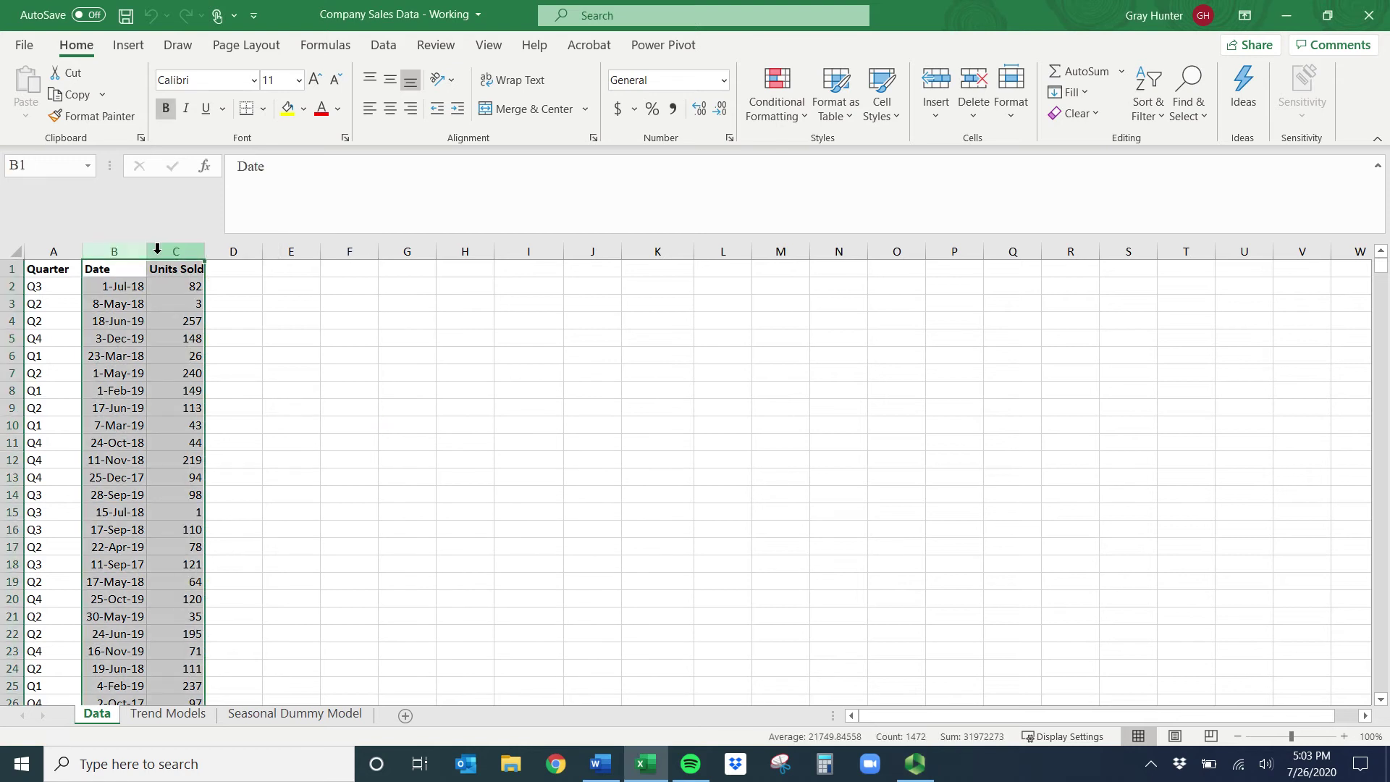
key("ctrl+c")
left_click(177, 714)
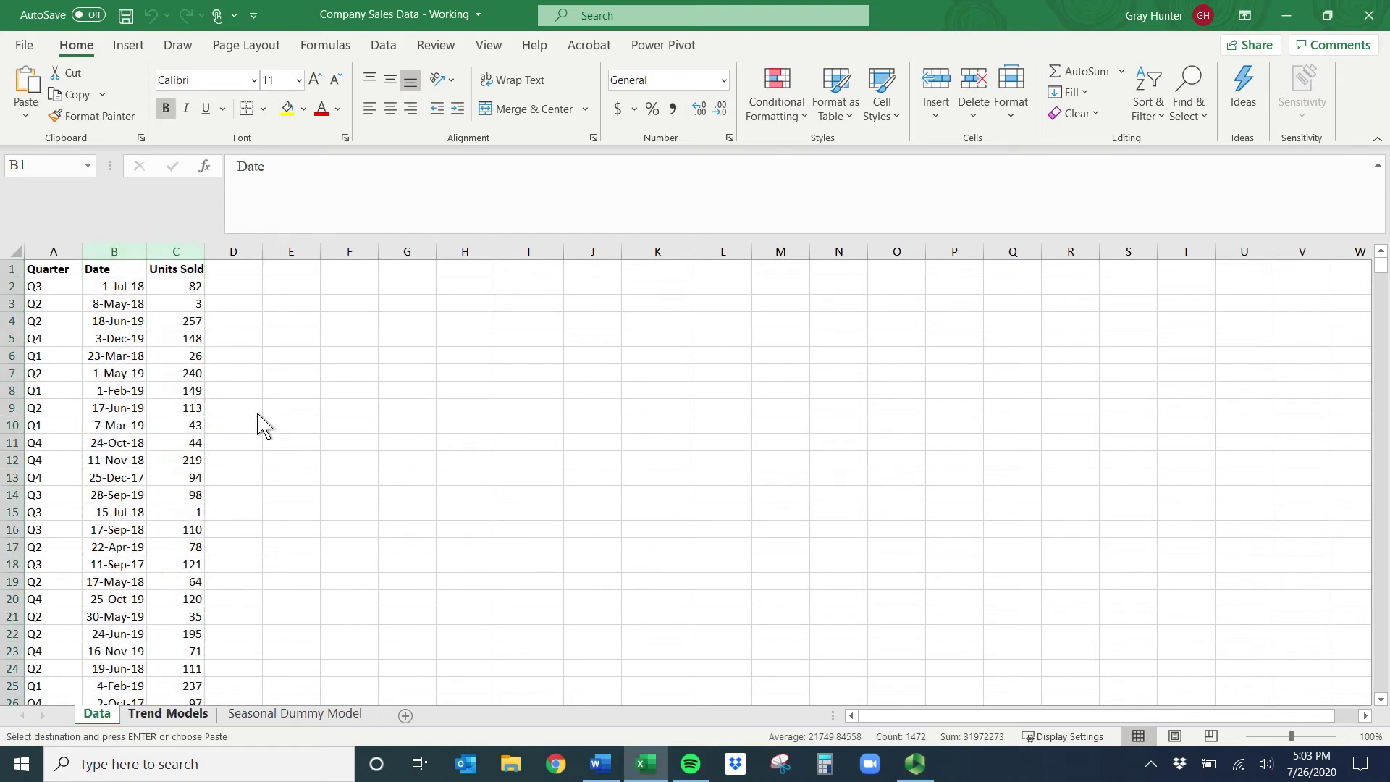
left_click(67, 252)
key("ctrl+v")
left_click(199, 353)
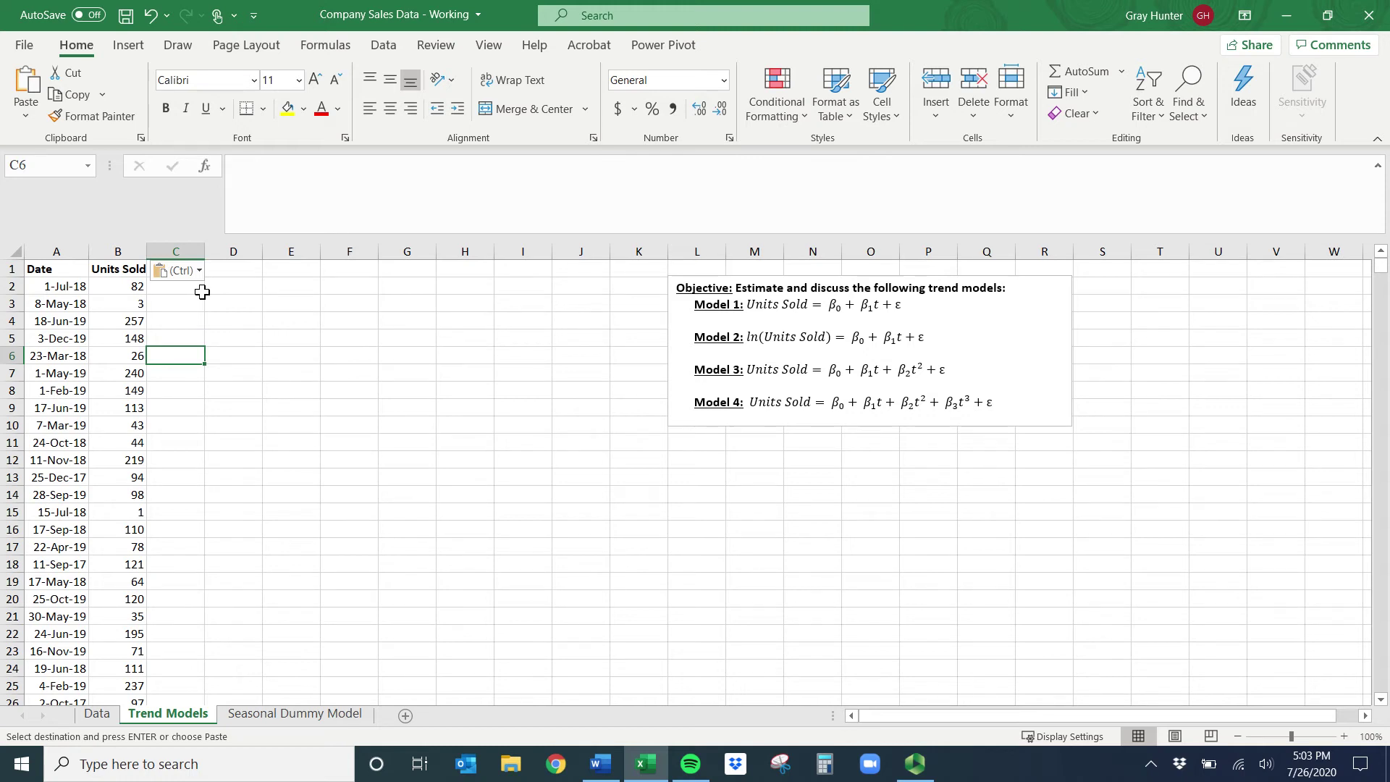
- Sort the Date and Units Sold columns on Trend Models by Date, Oldest to Newest, treating the first row as headers
left_click(45, 287)
mouse_move(53, 328)
left_mouse_down()
mouse_move(53, 499)
mouse_move(55, 354)
left_mouse_up()
left_click_drag(50, 251, 131, 244)
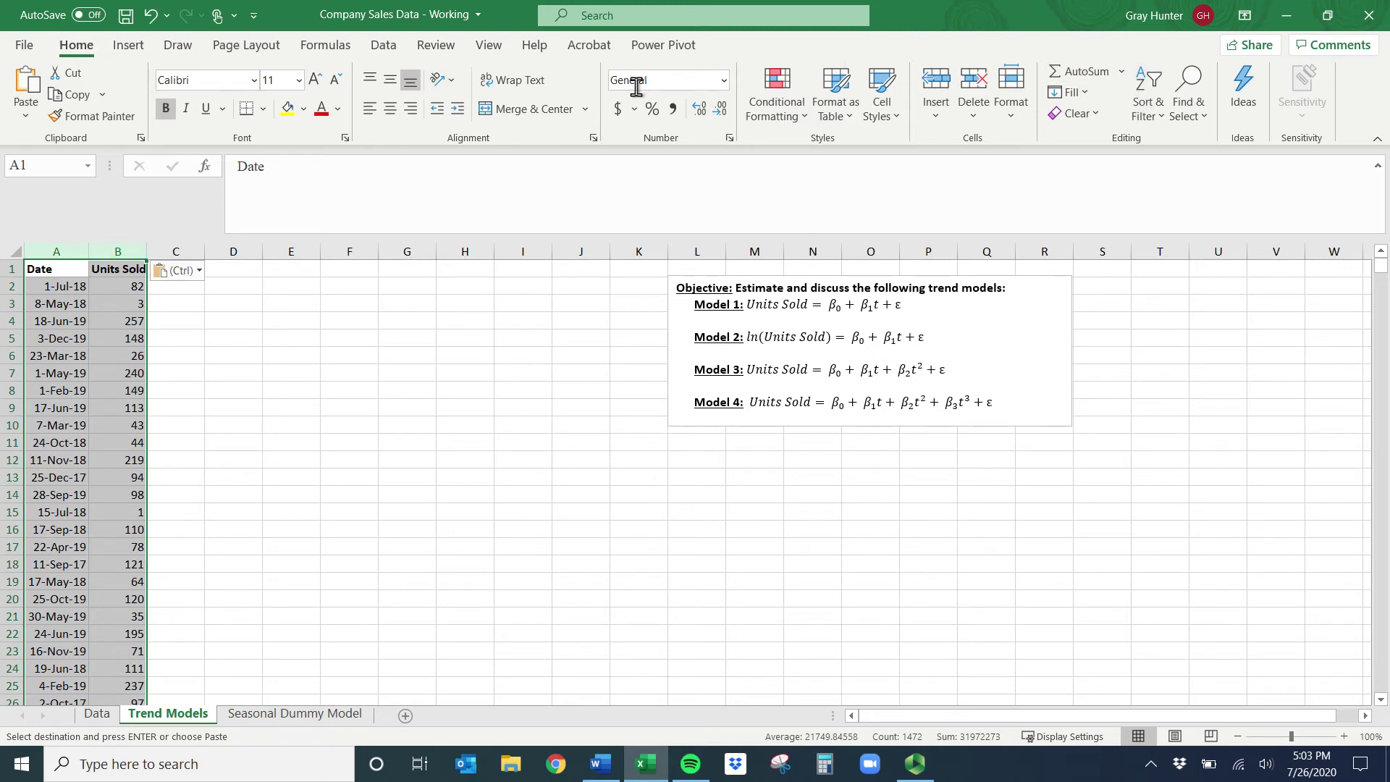
left_click(383, 46)
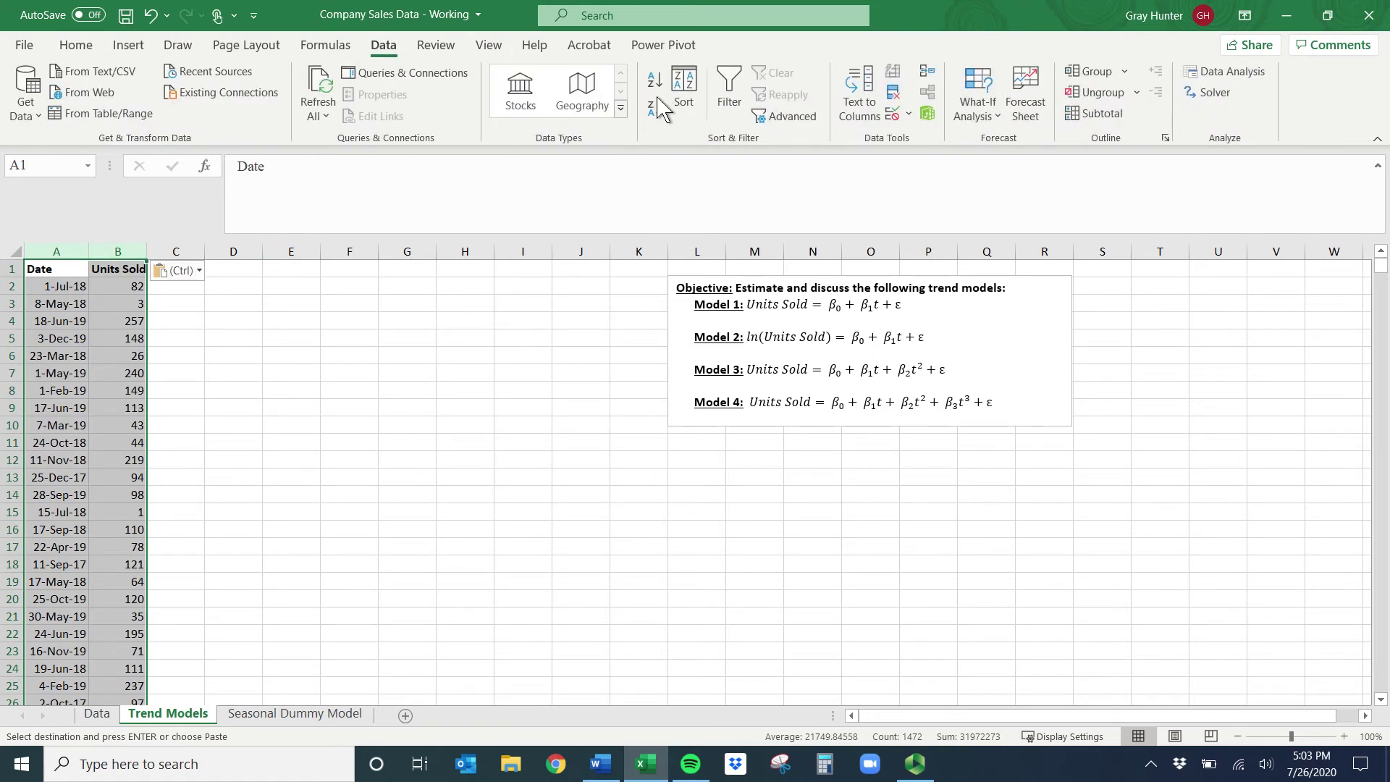
left_click(86, 47)
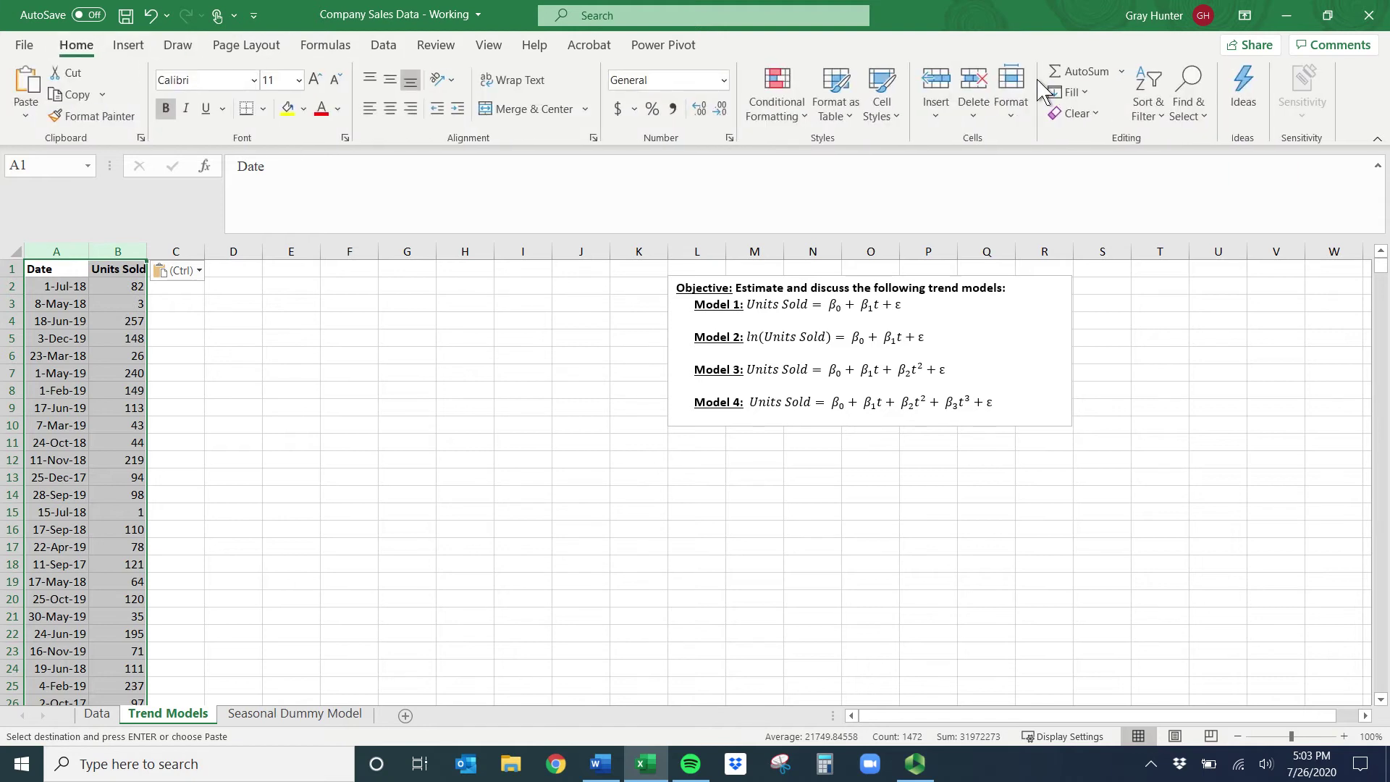
left_click(1149, 94)
left_click(1195, 194)
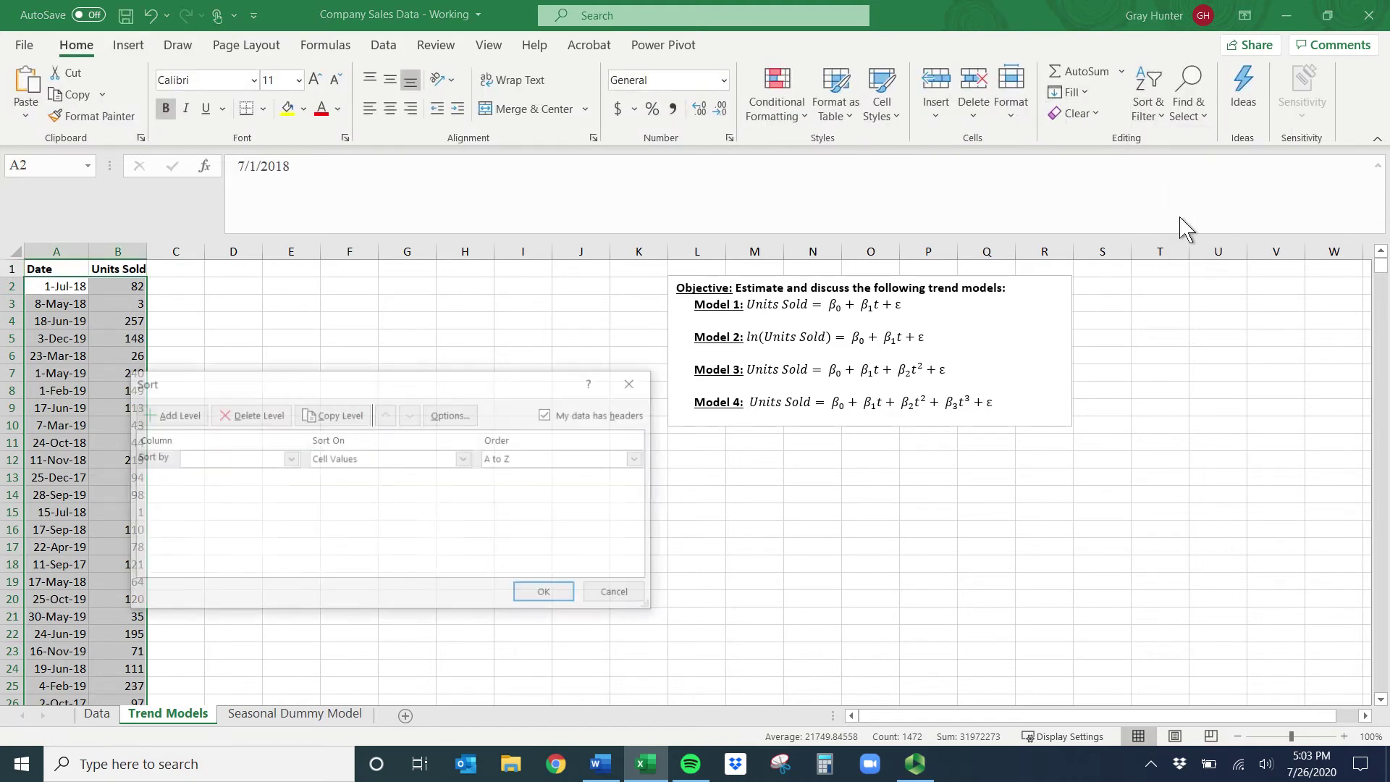
left_click(281, 461)
left_click(260, 475)
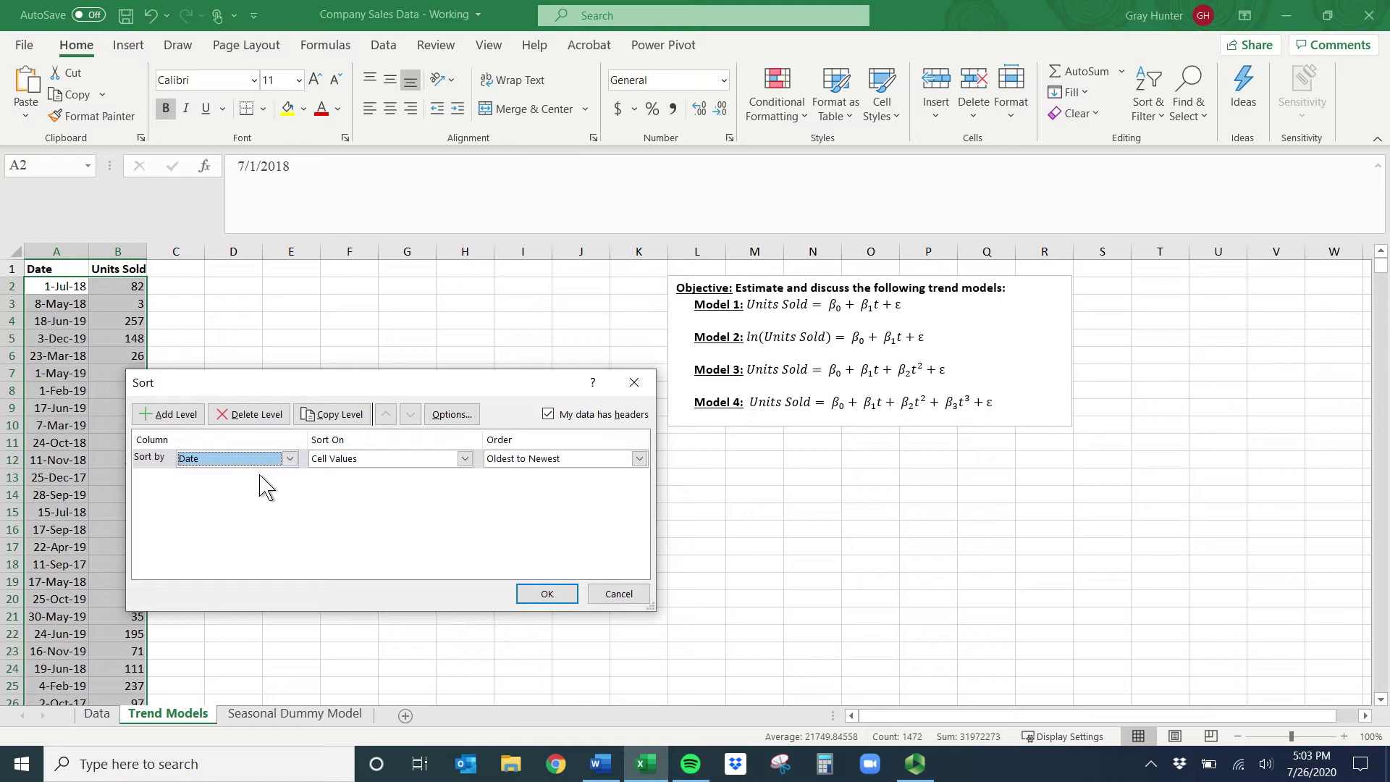
left_click(547, 594)
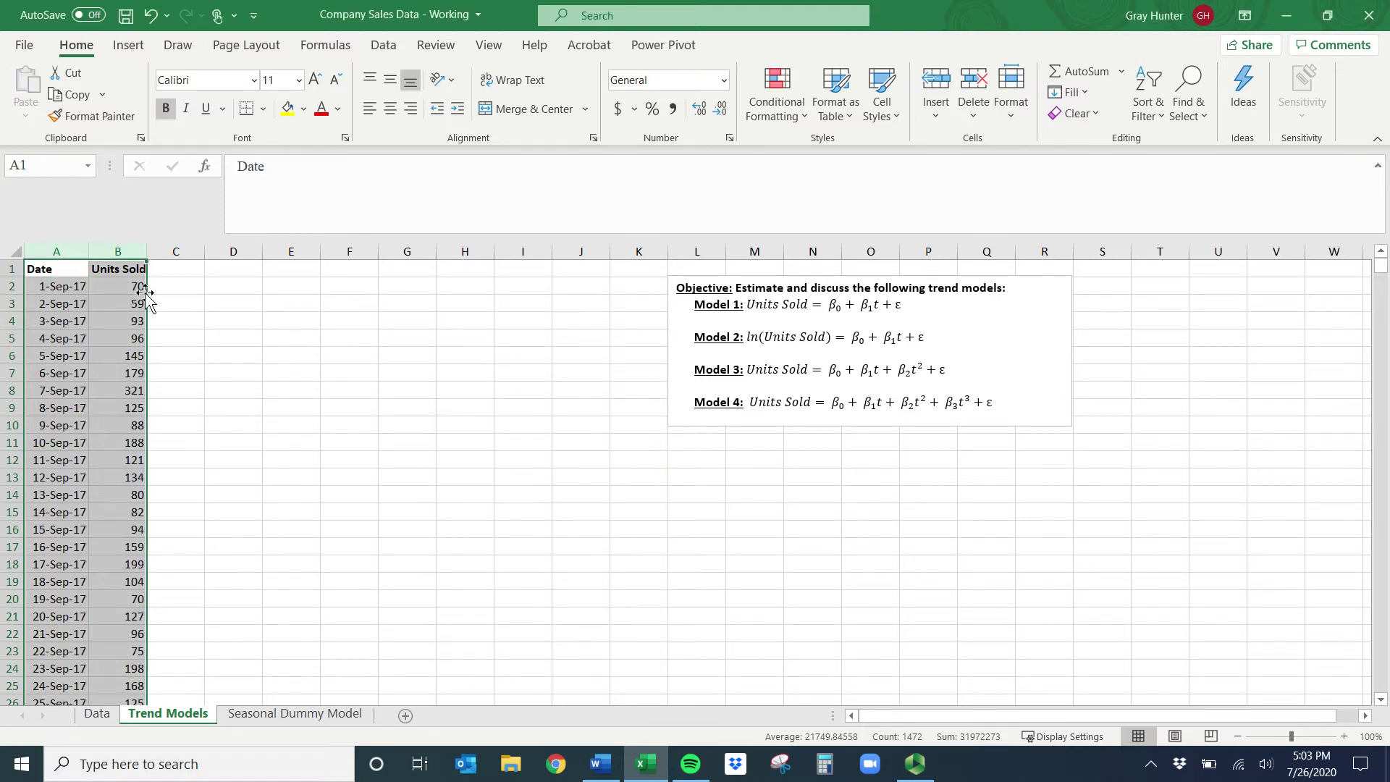
- Enter the header t for the time variable in cell C1
left_click(172, 270)
type("t")
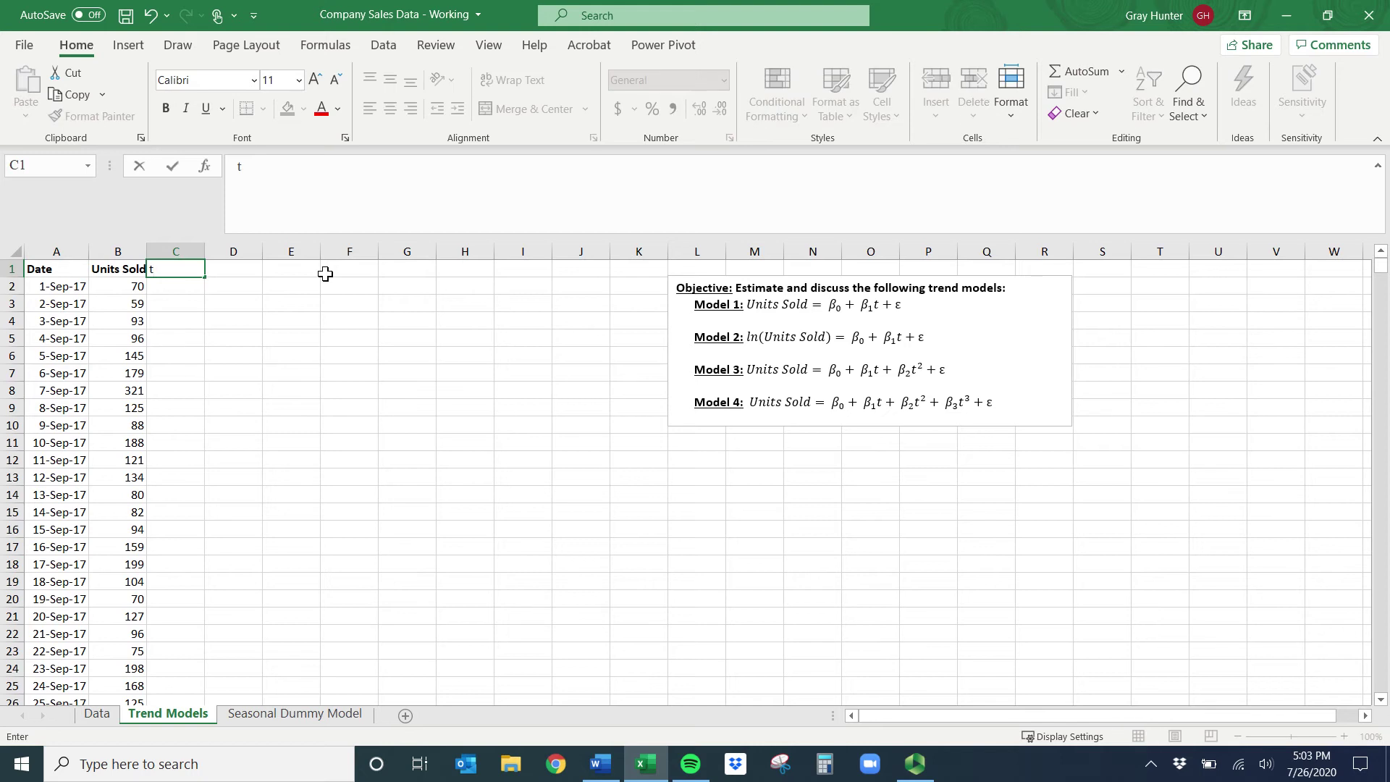
key("Return")
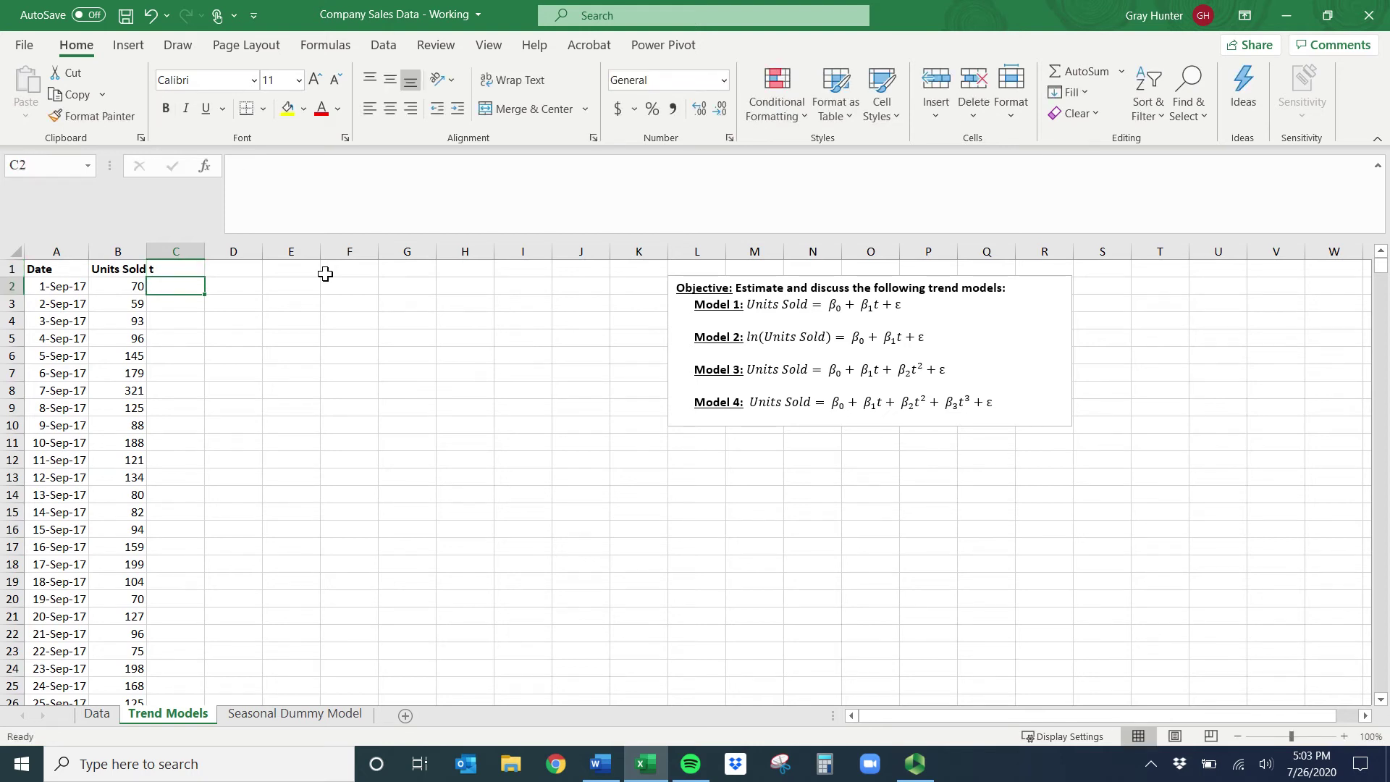
- Number the time variable 1, 2, 3 starting in C2 and extend the series down to the last data row
type("1")
key("Return")
type("2")
key("Return")
type("3")
key("Return")
type("4")
key("Return")
key("Up")
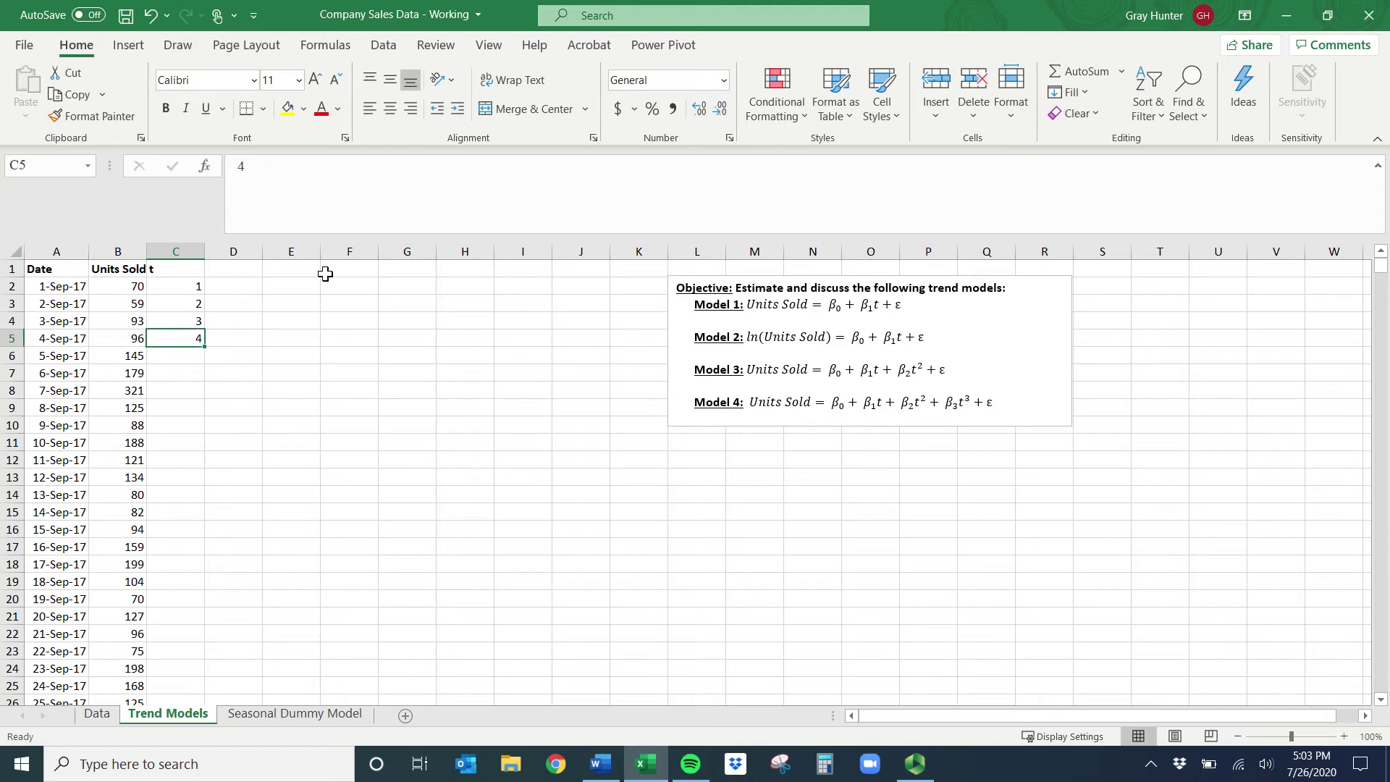
key("BackSpace")
left_click(262, 364)
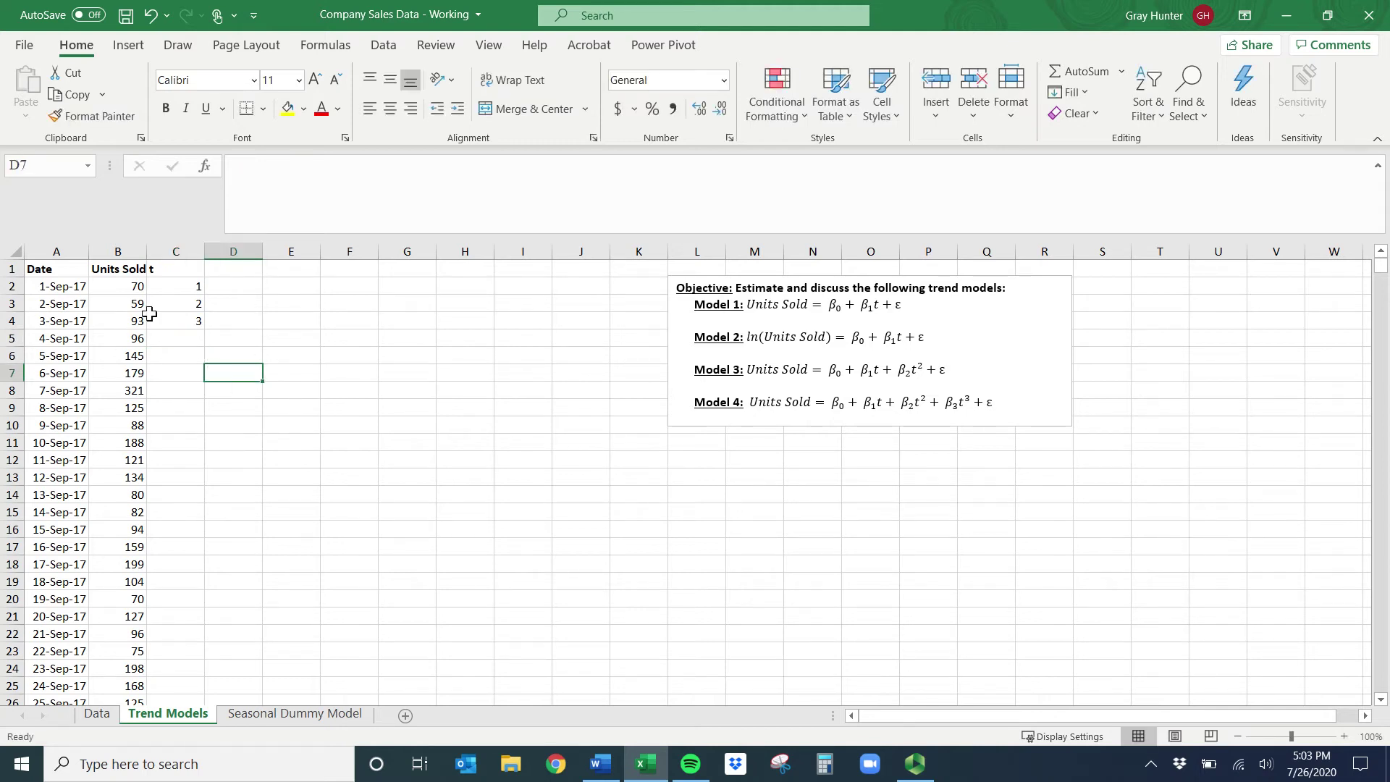
left_click_drag(183, 291, 189, 321)
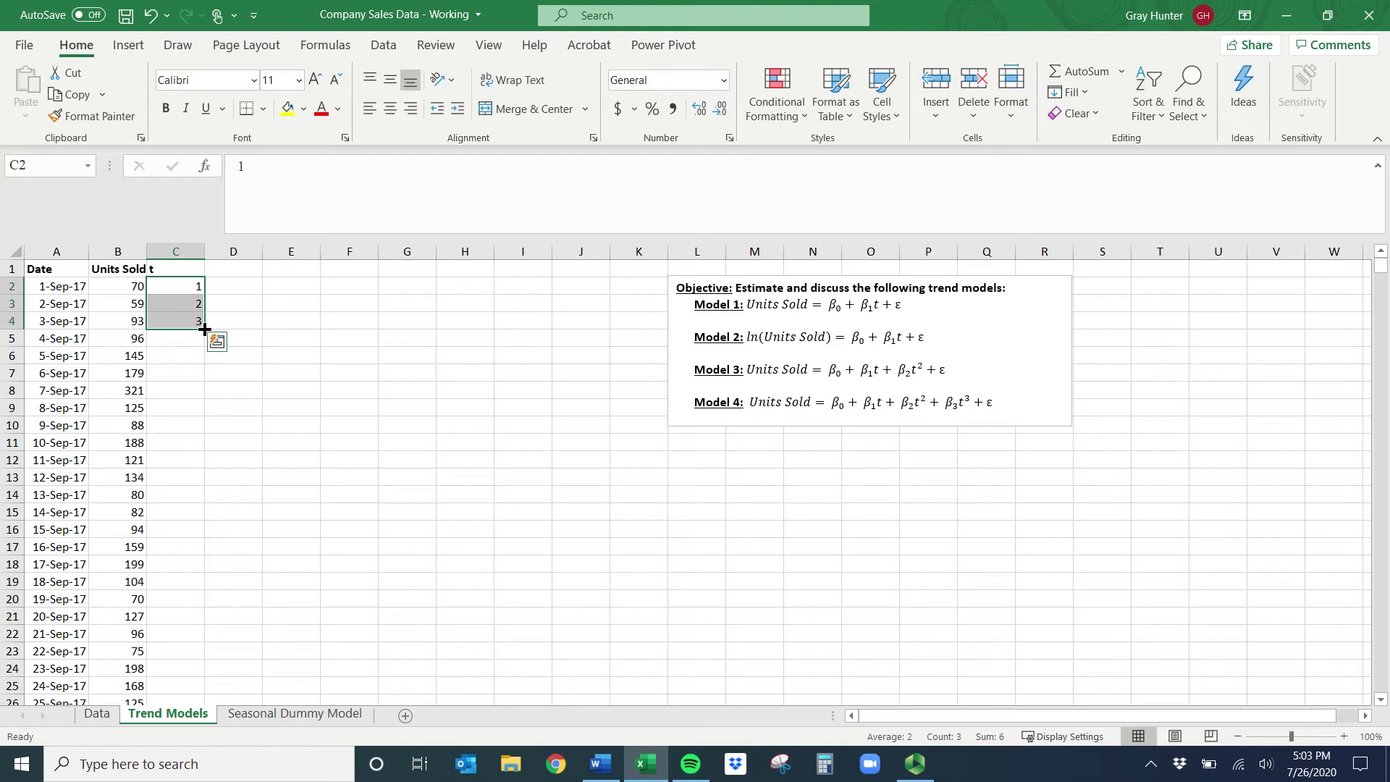
double_click(203, 331)
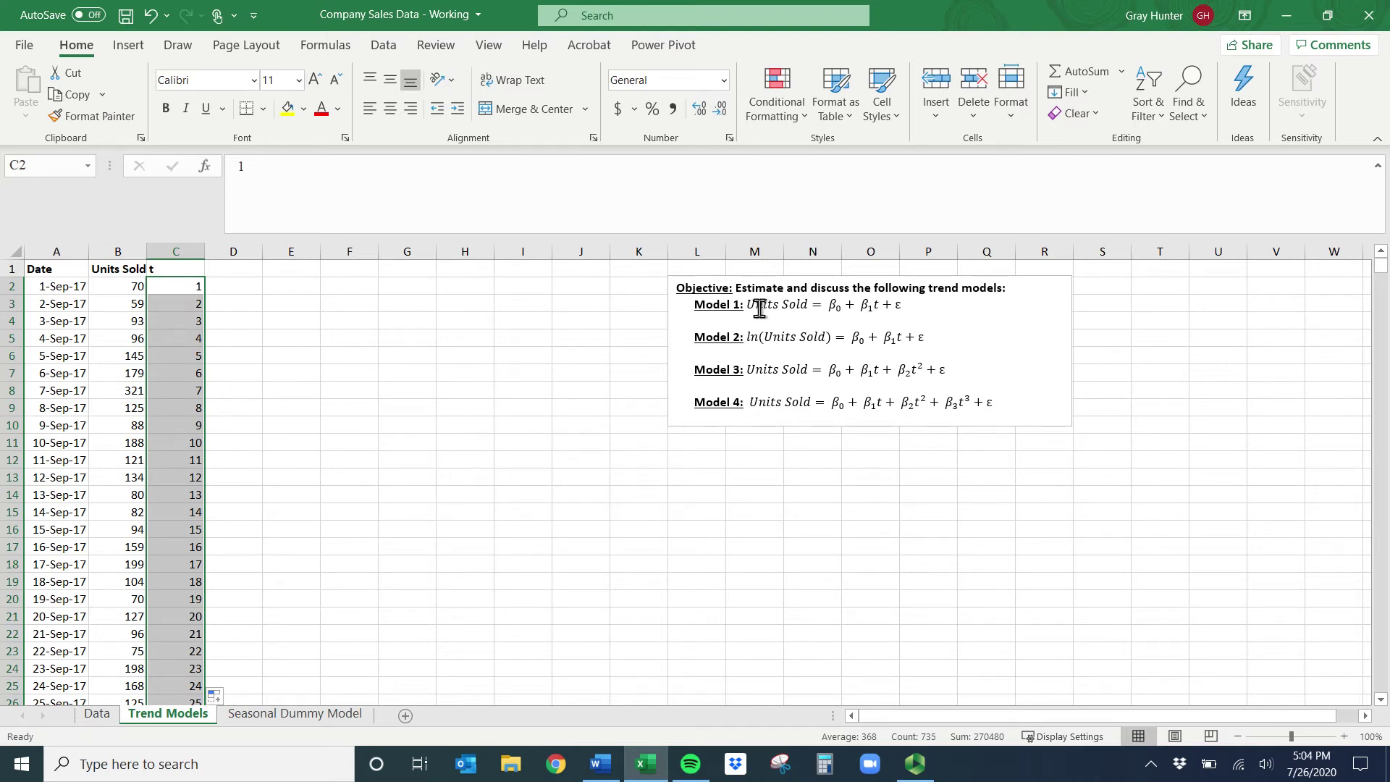
- Start a Regression from the Data Analysis tools for Model 1 and set the Input Y Range to $B$1:$B$736
left_click(911, 316)
left_click_drag(747, 304, 804, 304)
double_click(878, 307)
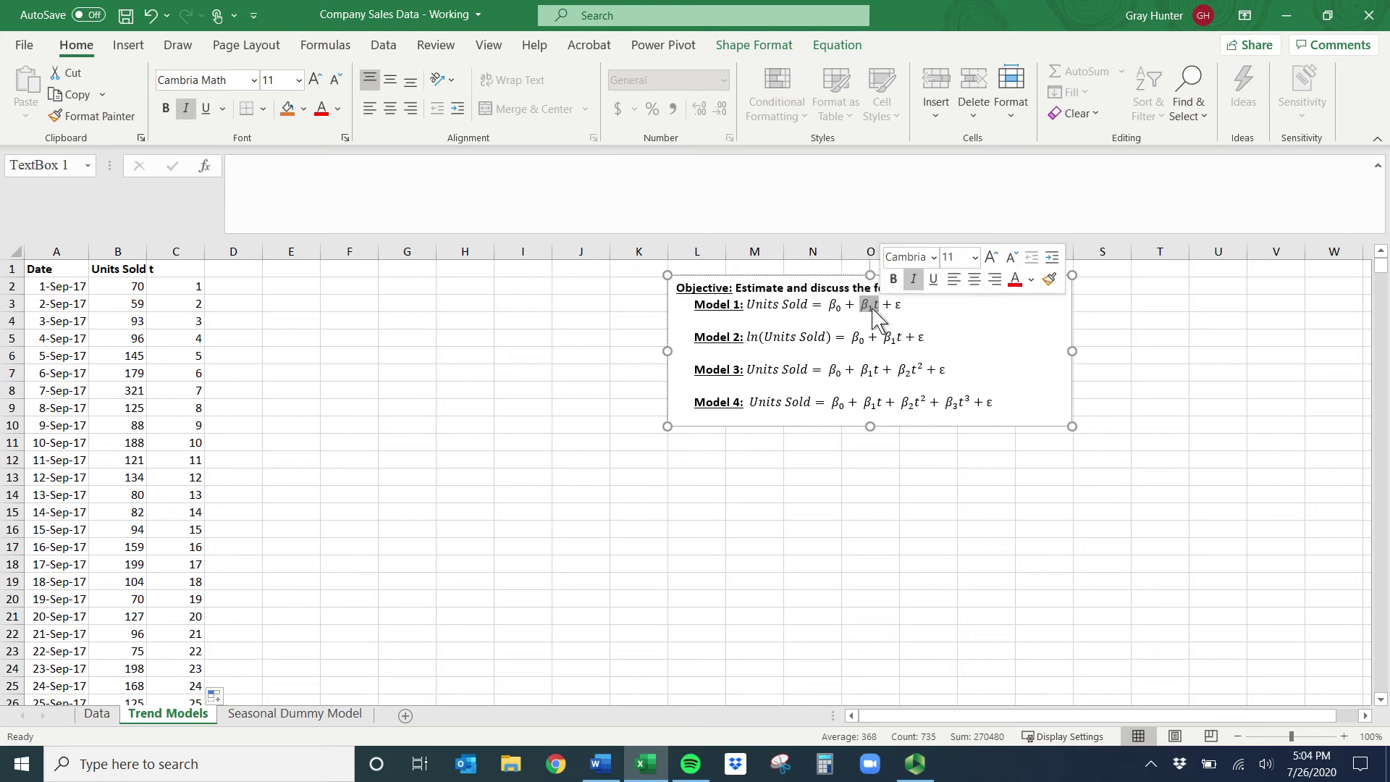
left_click(432, 338)
left_click(384, 45)
left_click(1223, 71)
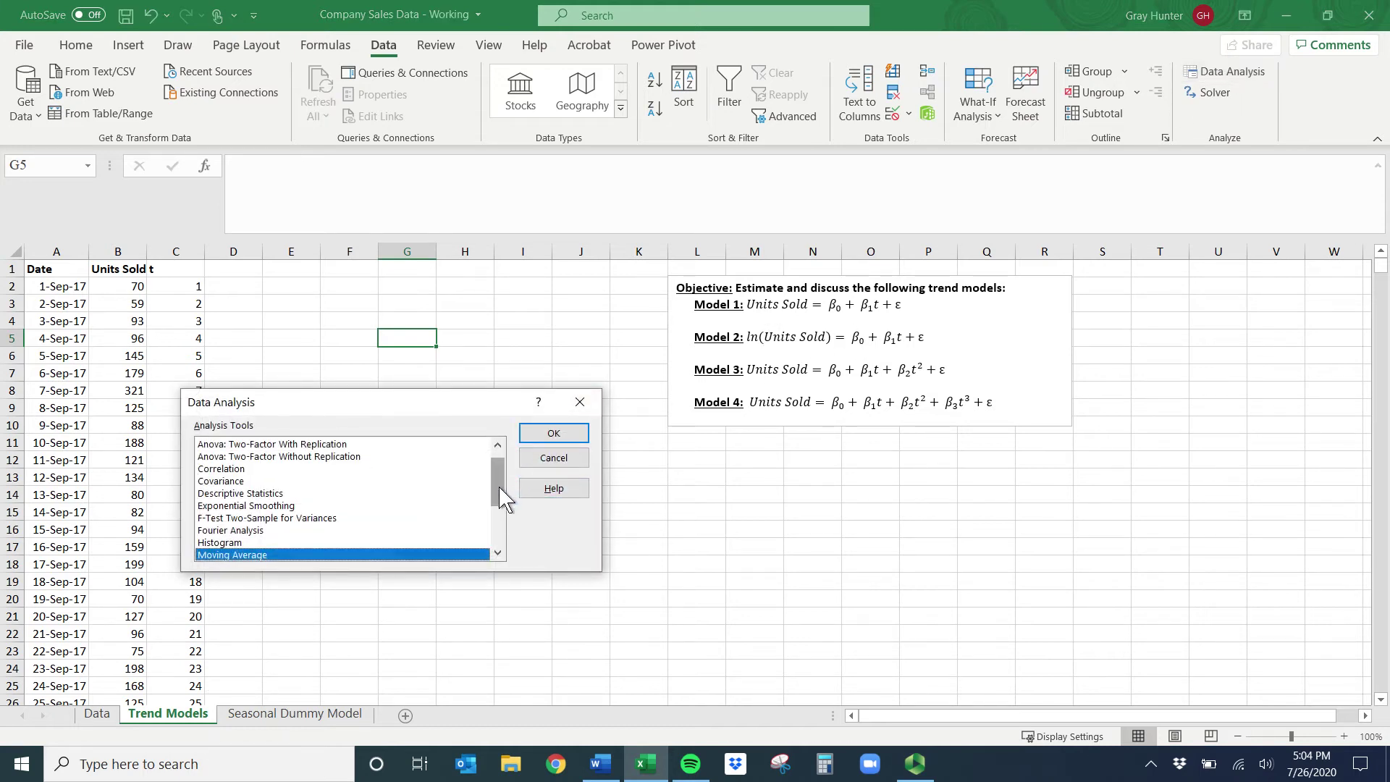
scroll(496, 482, "down", 3)
left_click(230, 493)
left_click(537, 429)
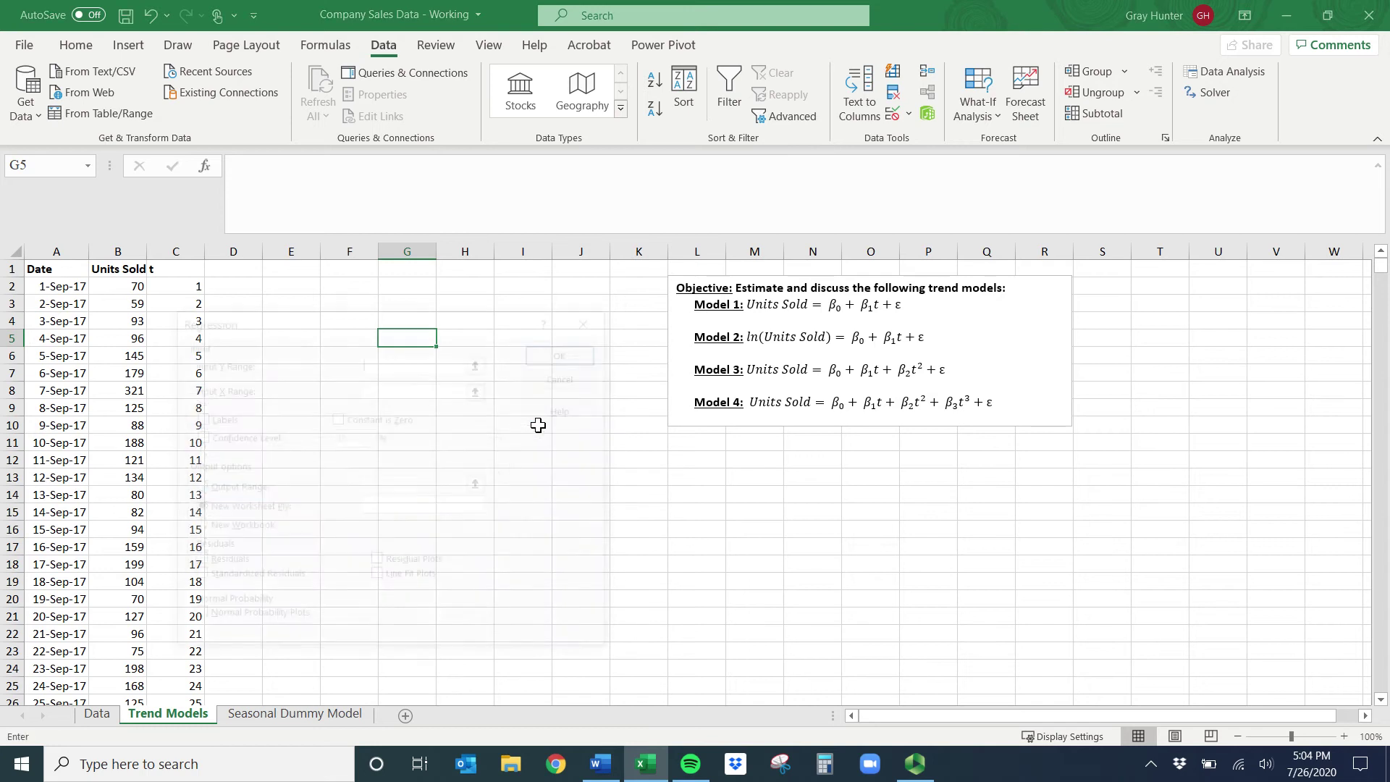
left_click(116, 271)
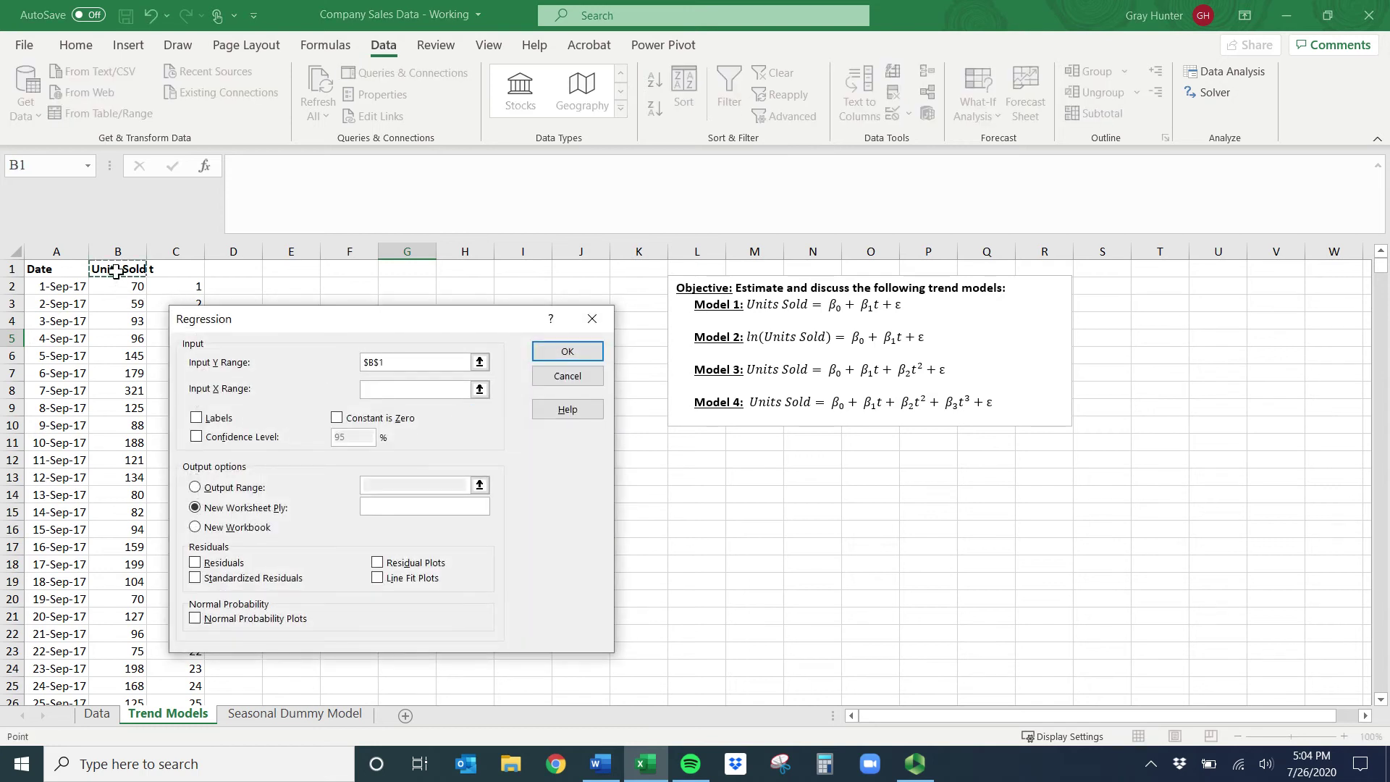
key("ctrl+shift+Down")
key("Return")
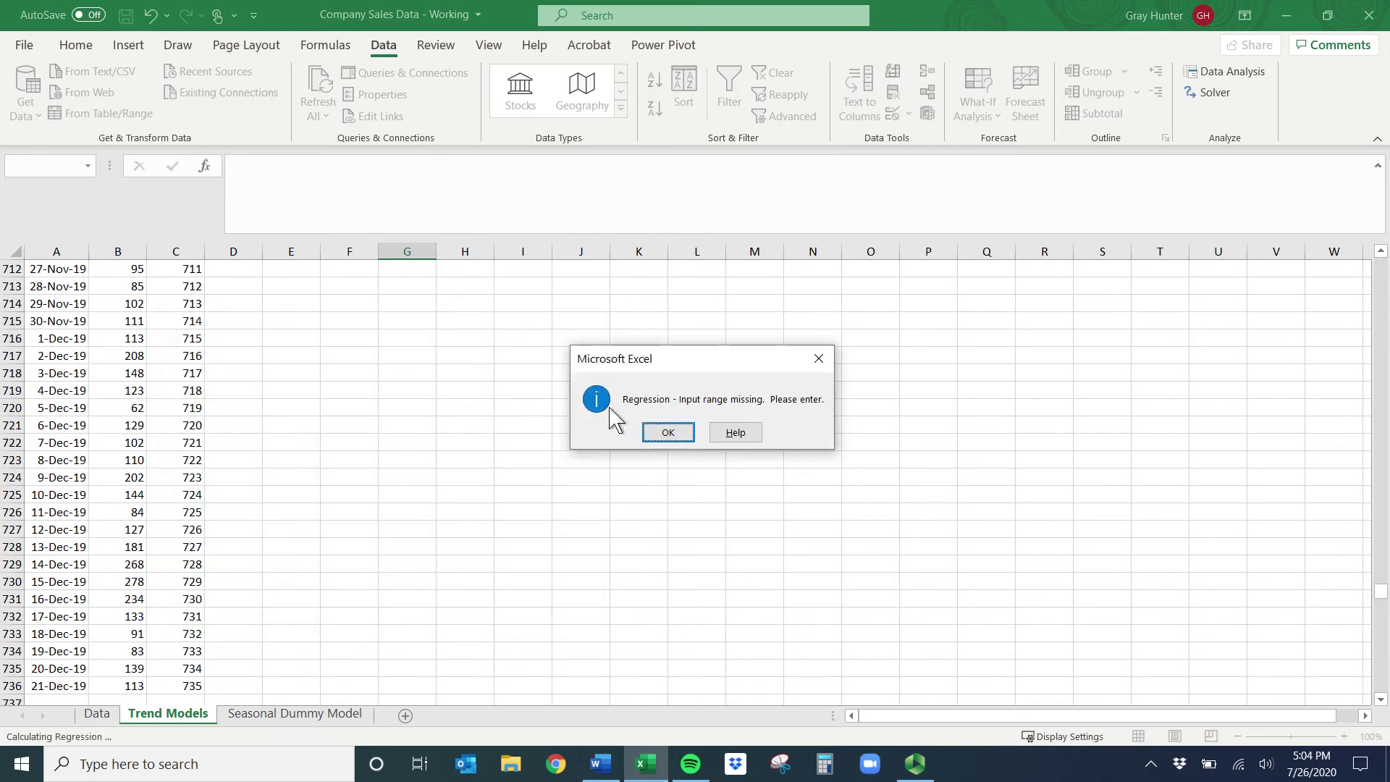
left_click(665, 432)
- Set the Input X Range to $C$1:$C$736, turn on Labels, and run the regression to a new worksheet
left_click(479, 390)
left_click(179, 269)
key("ctrl+shift+Down")
key("Return")
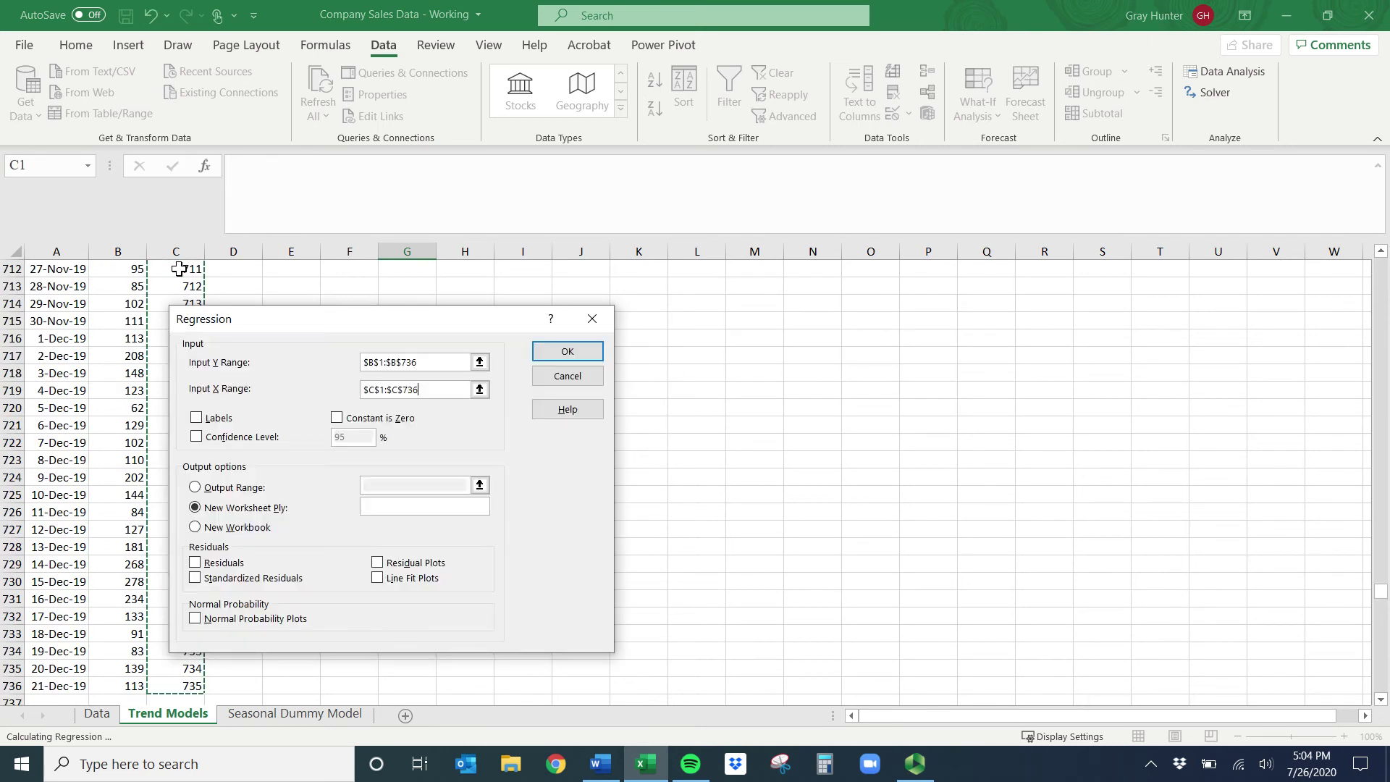
left_click(217, 418)
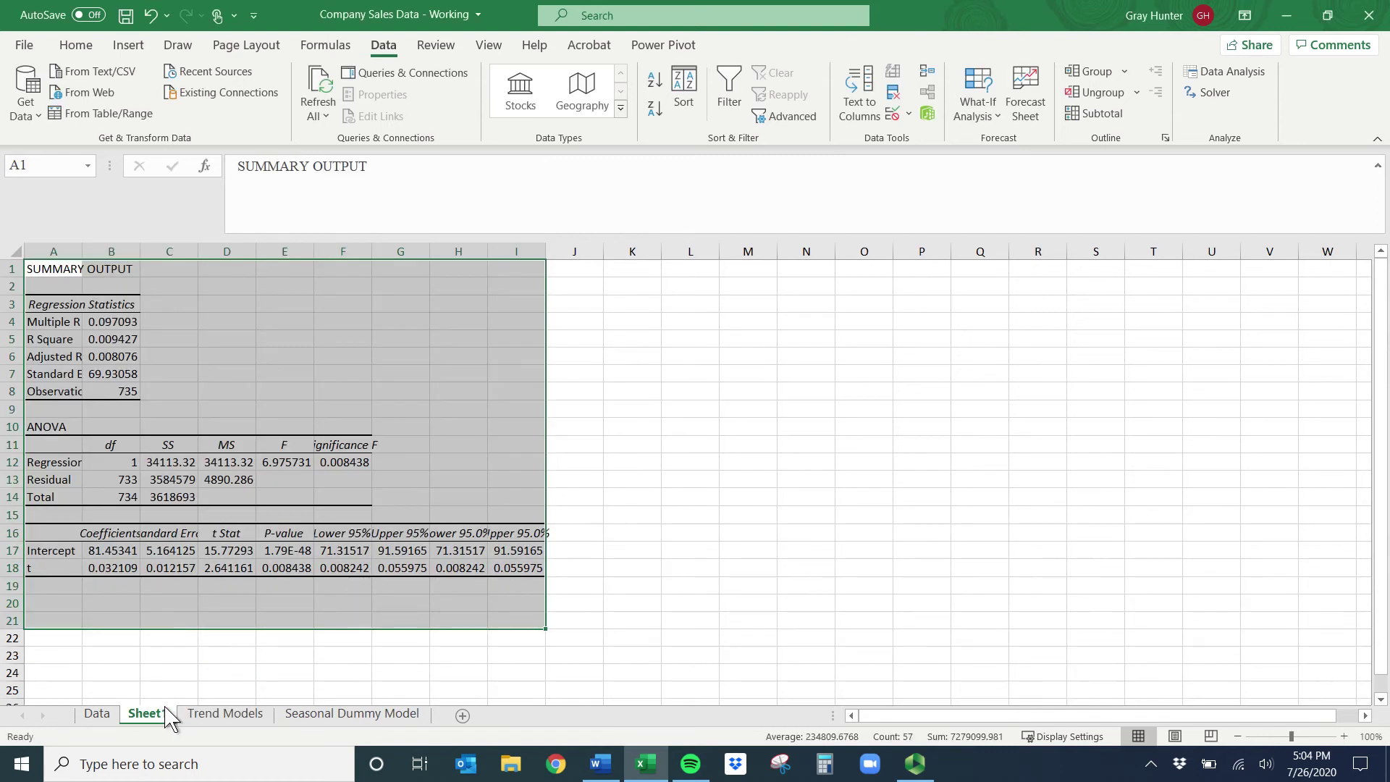
- Rename the regression output sheet to Model 1 and place it directly after the Trend Models sheet
right_click(169, 719)
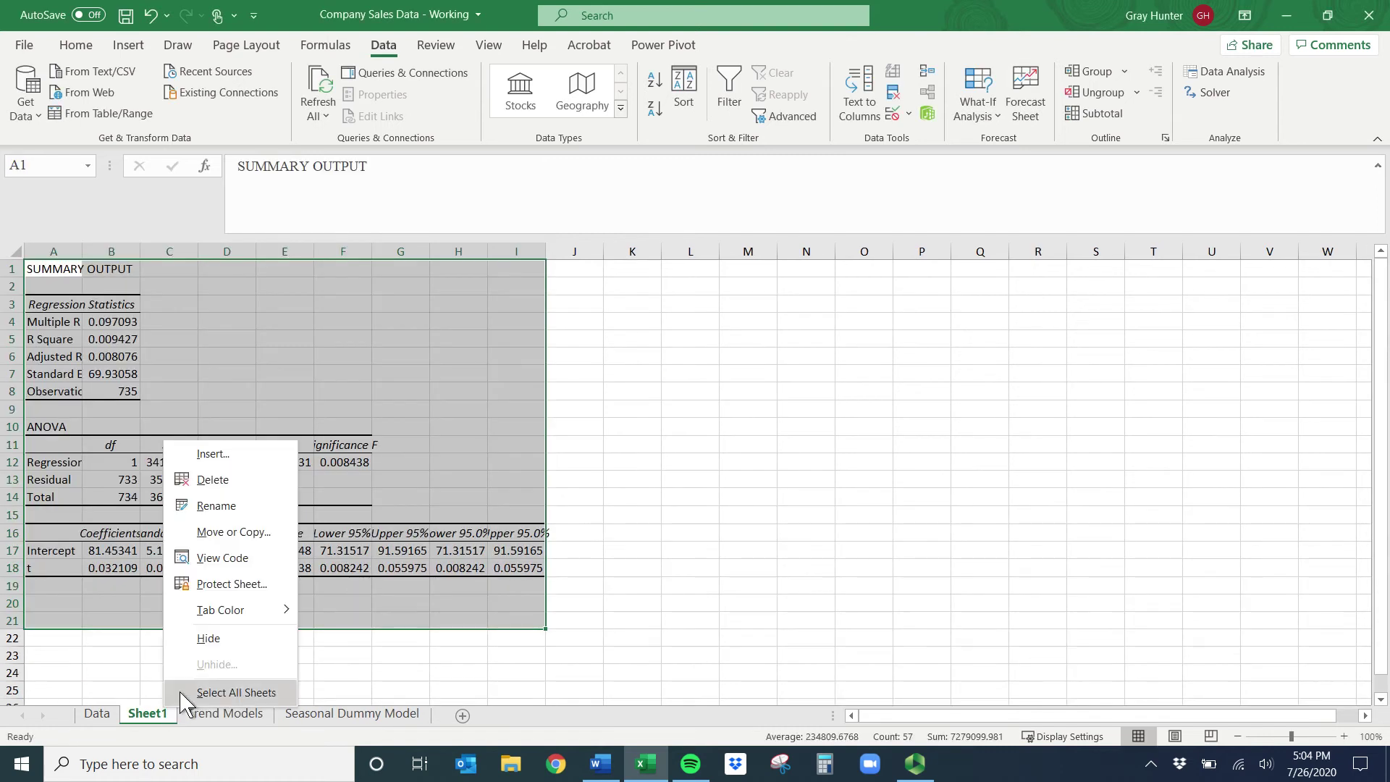
left_click(246, 508)
type("Model 1")
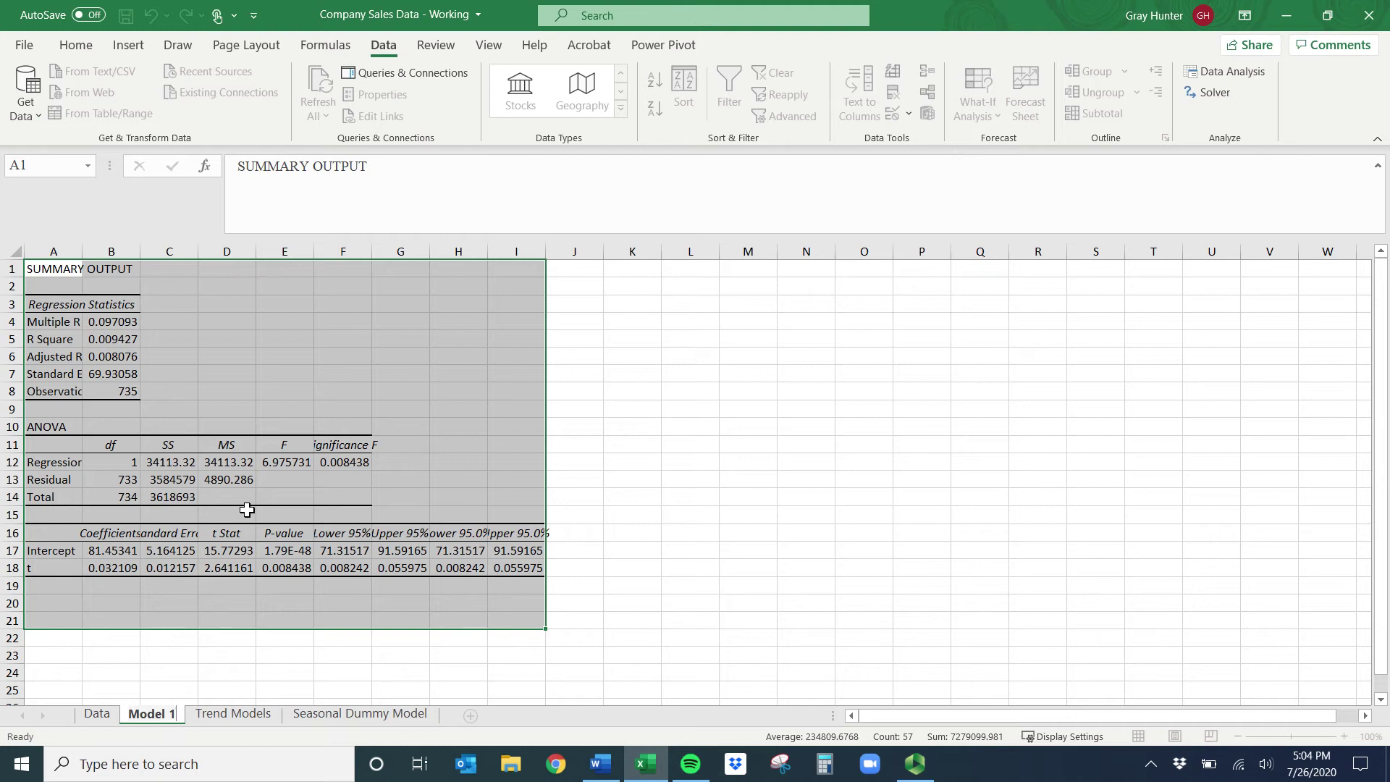
key("Return")
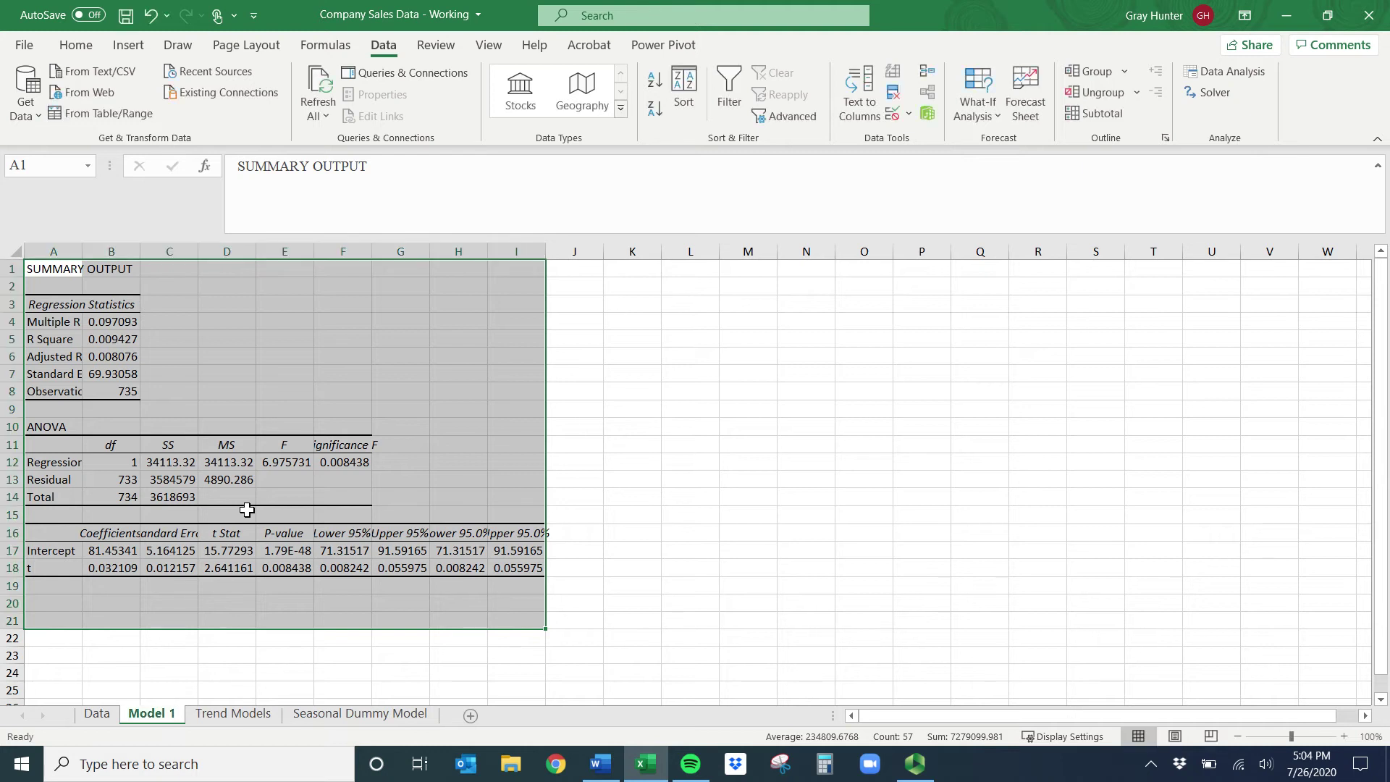
left_click_drag(239, 717, 210, 720)
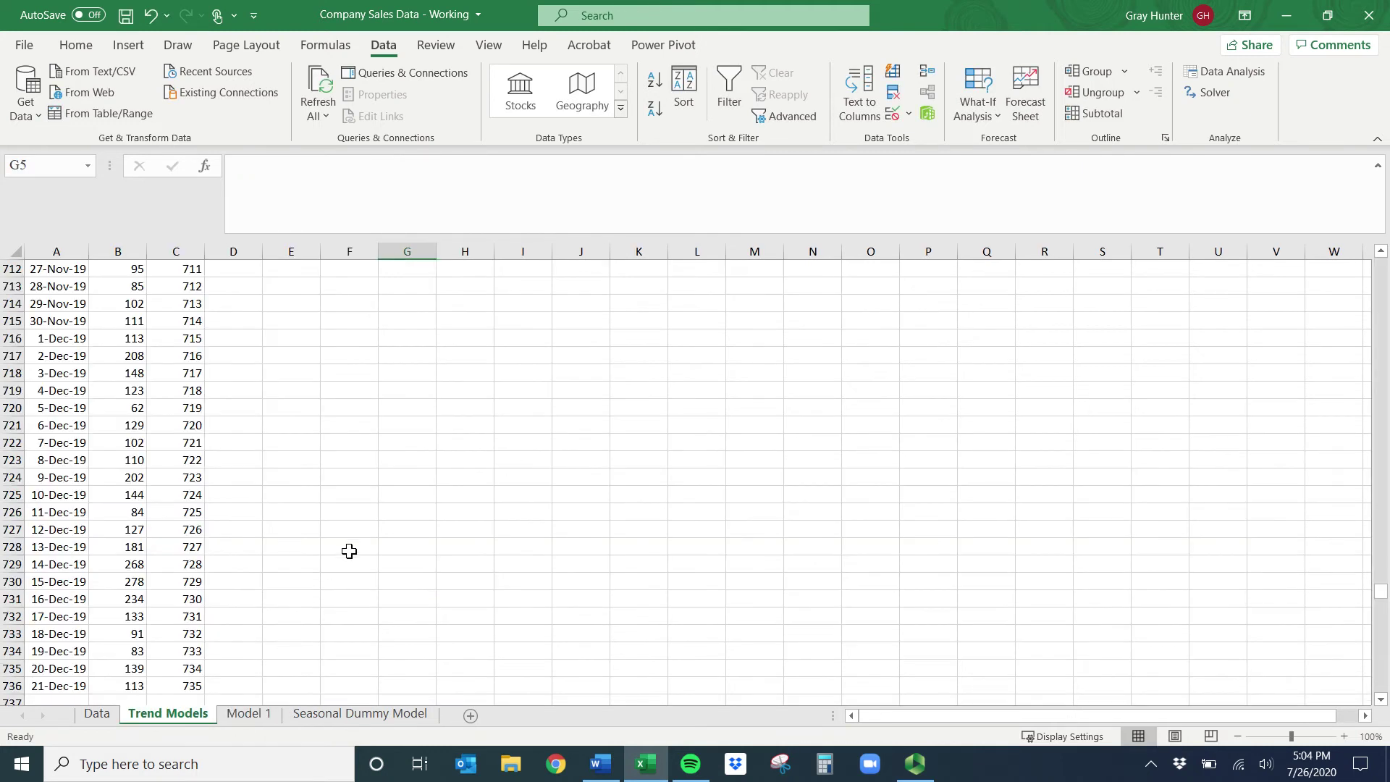
- Insert a blank column between Units Sold and t on the Trend Models sheet for Model 2's logged dependent variable
left_click(349, 548)
key("ctrl+Up")
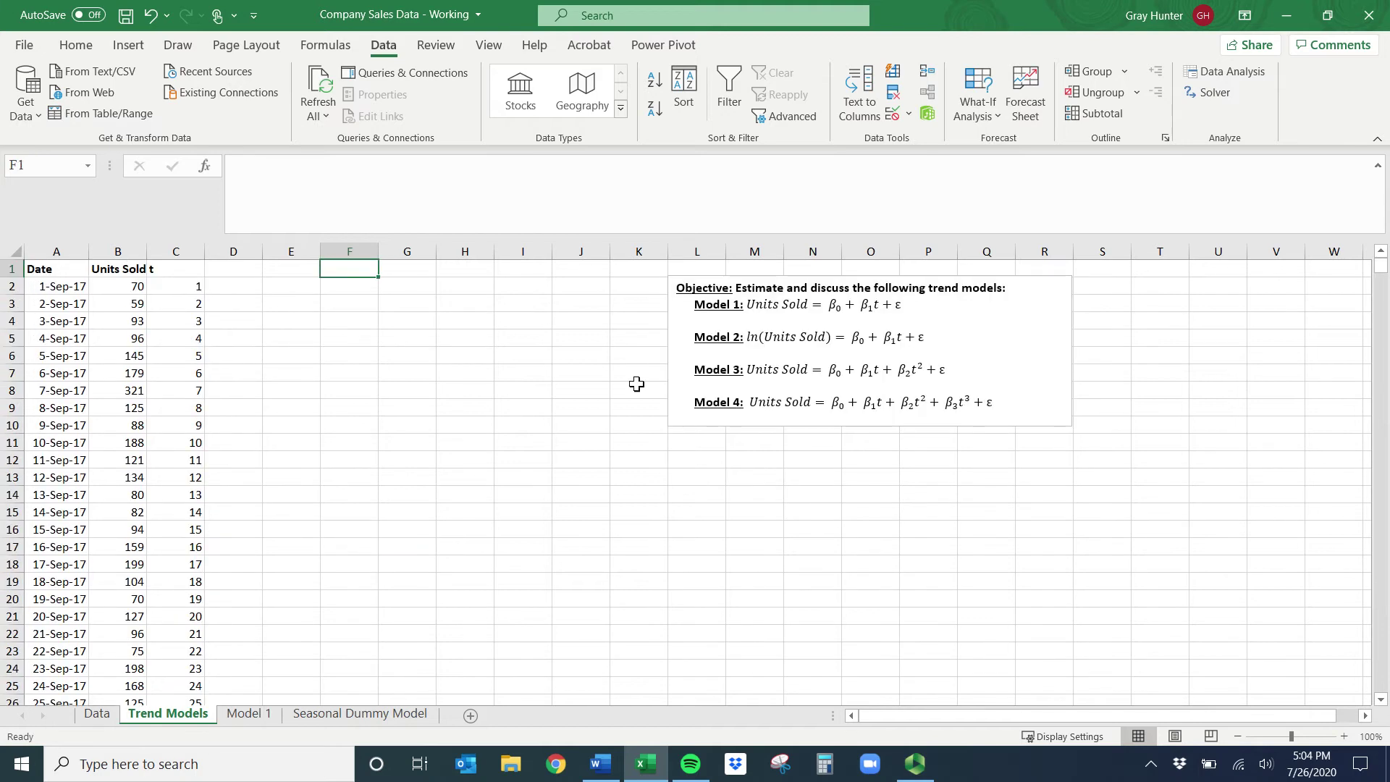
left_click(754, 338)
left_click_drag(751, 338, 768, 338)
left_click_drag(881, 337, 904, 351)
left_click_drag(748, 338, 819, 338)
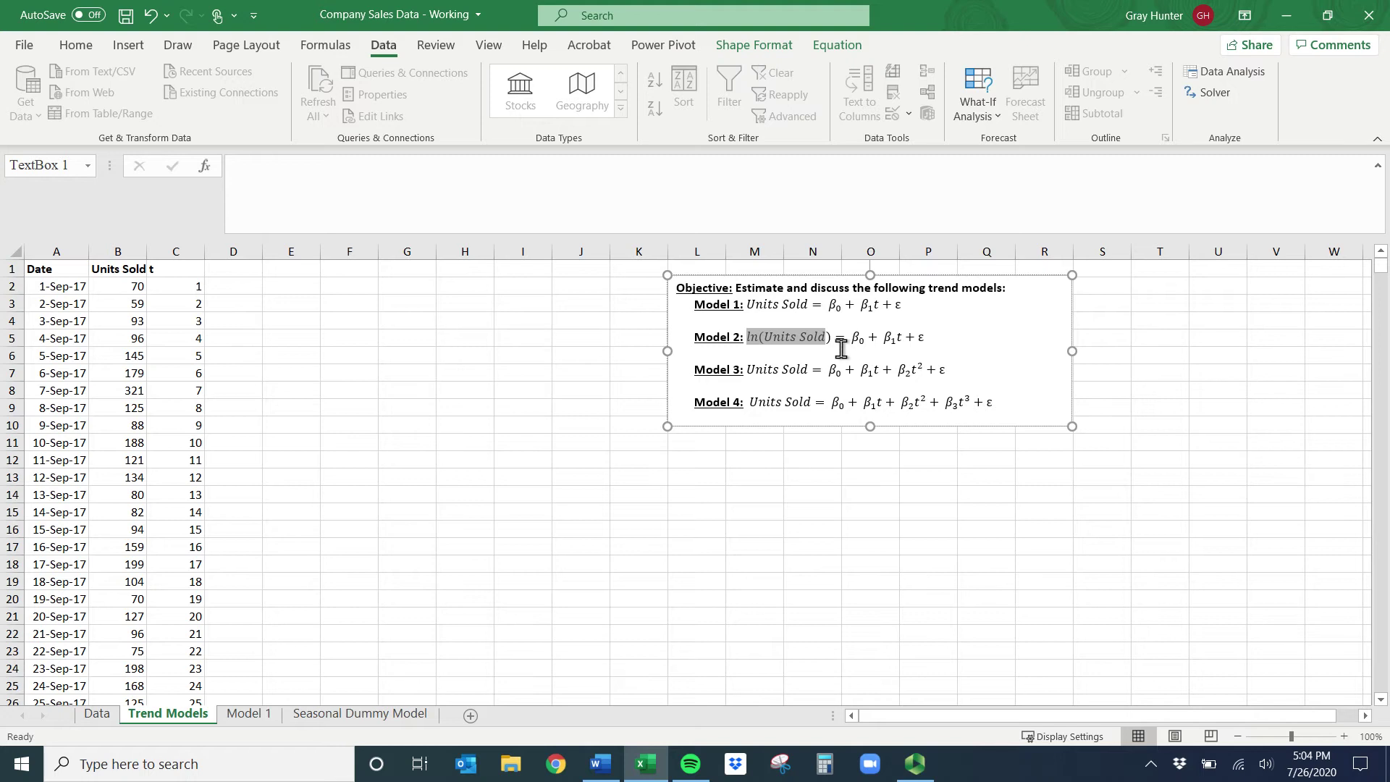
left_click(184, 253)
right_click(184, 253)
left_click(231, 408)
- Label the new column Ln(Units Sold) in C1 and widen the column to fit the header
left_click(160, 271)
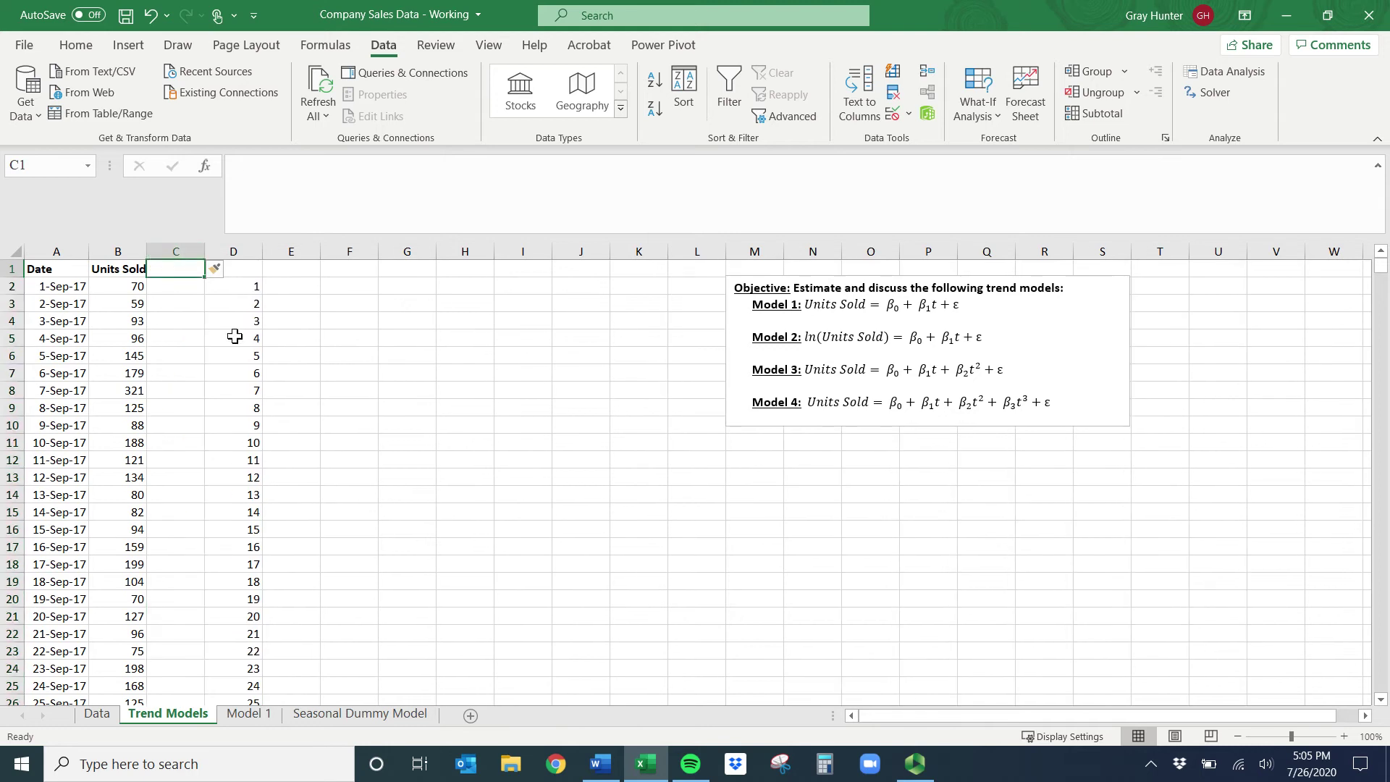
type("Ln(Units Sold")
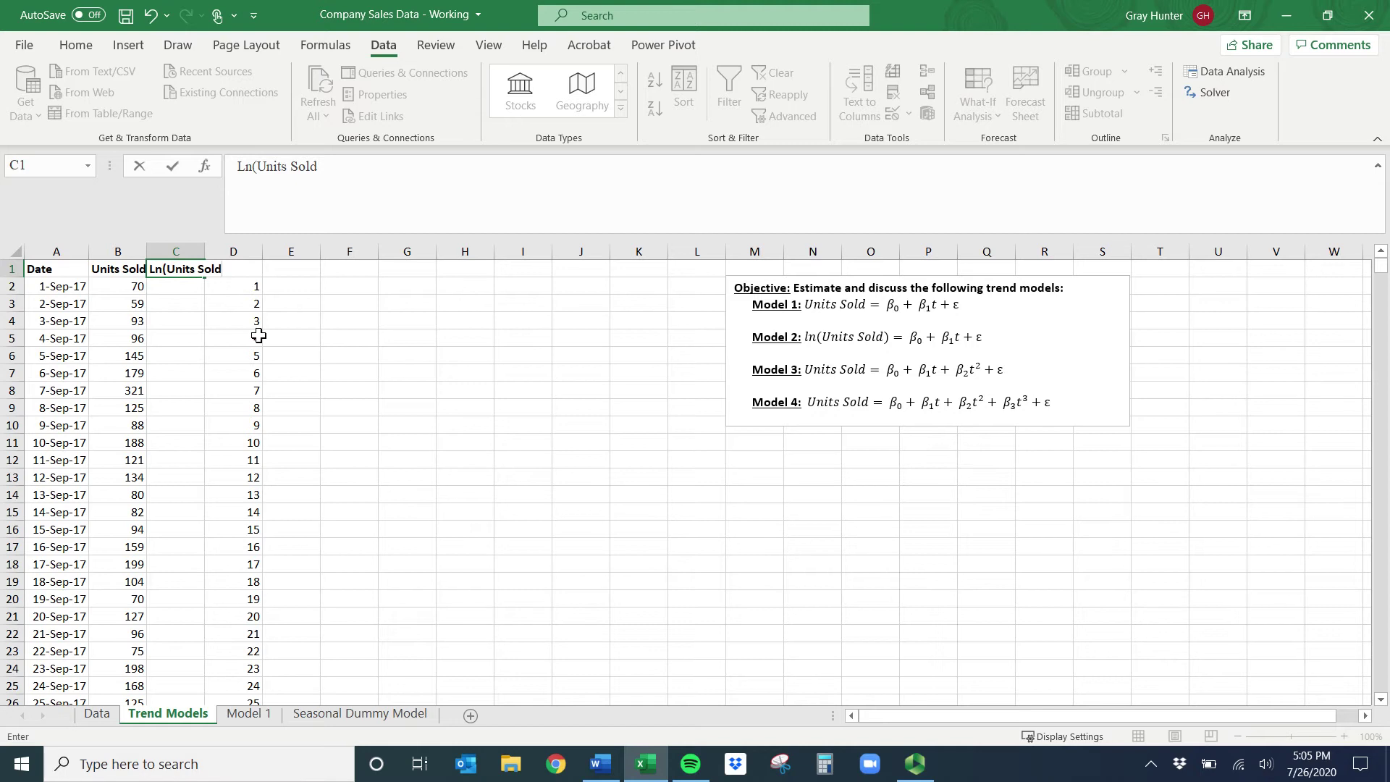
key("Return")
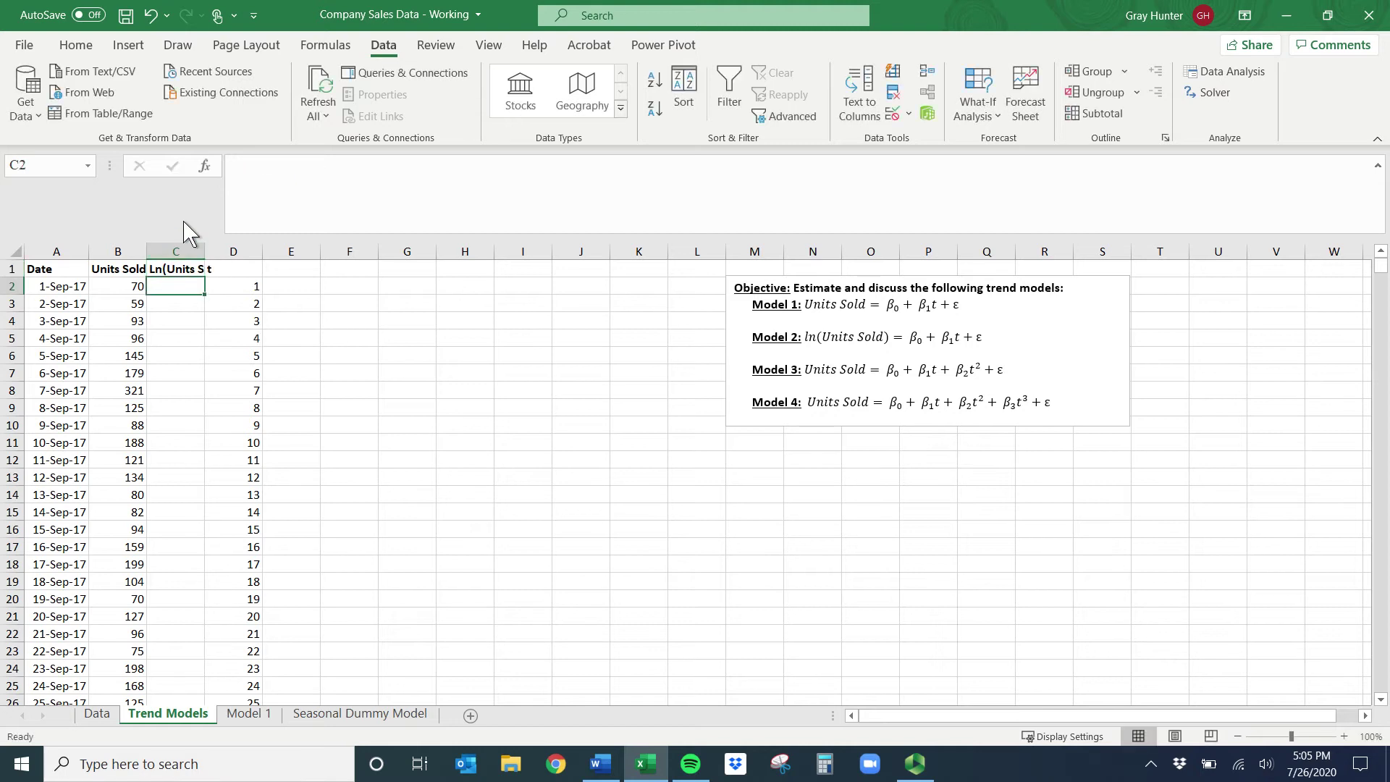
double_click(205, 251)
left_click(200, 267)
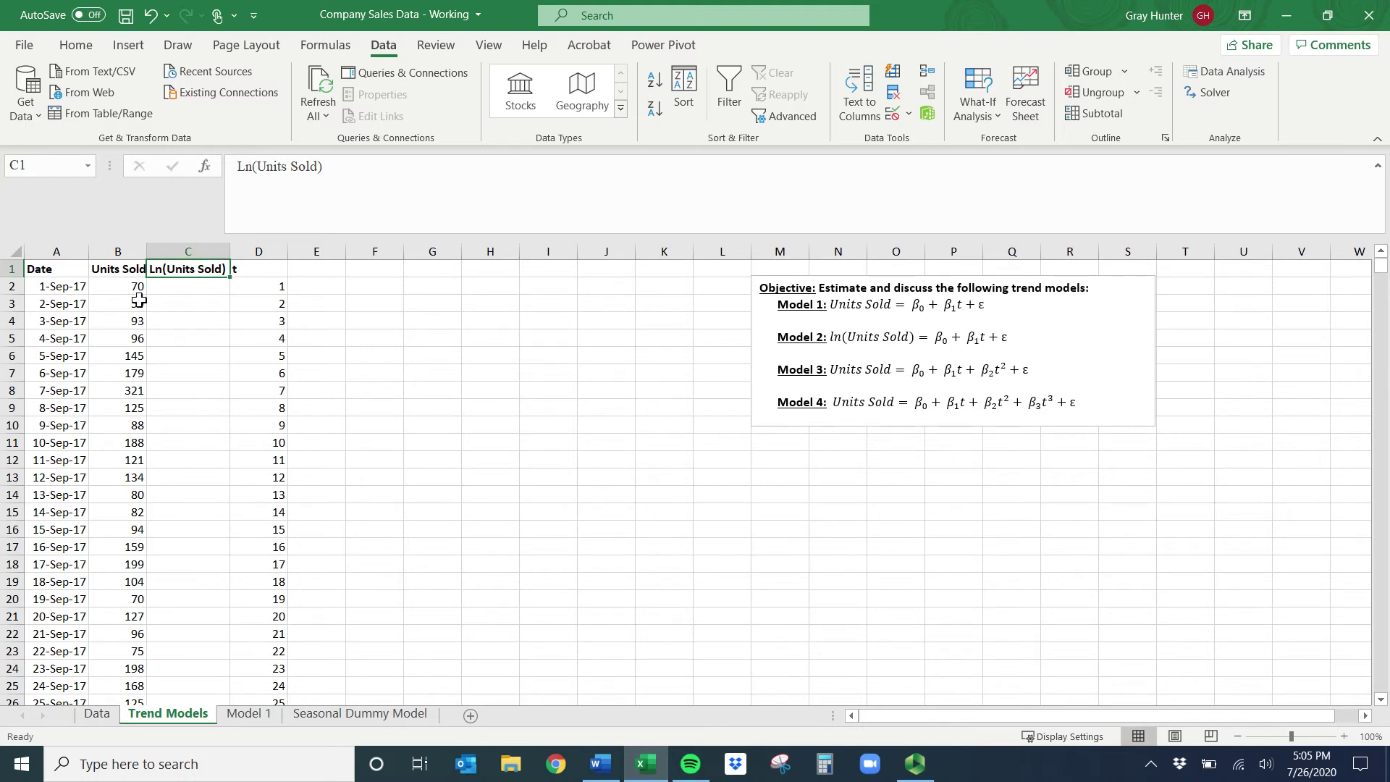
- Compute the natural log of Units Sold in C2 with =LN(B2) and fill the formula down to the last data row
left_click(191, 288)
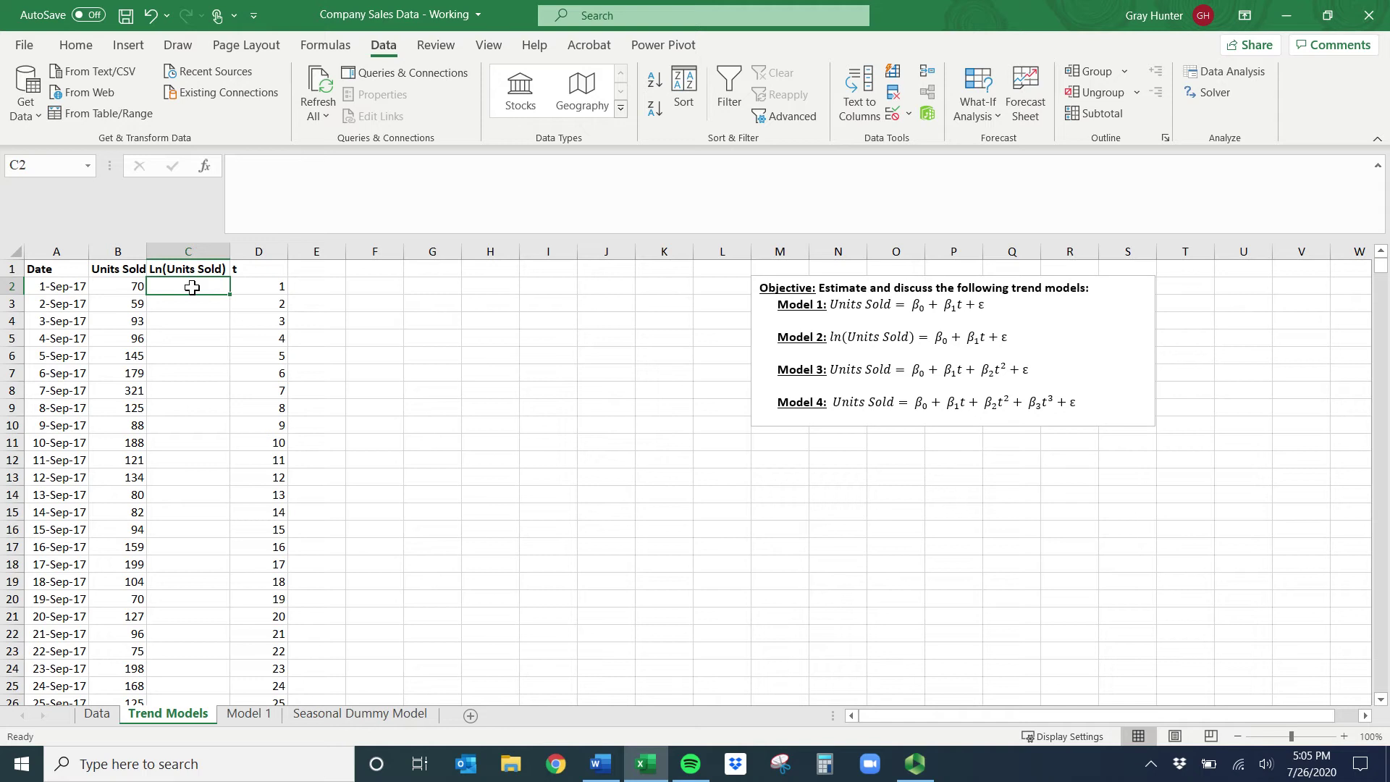
type("=ln(")
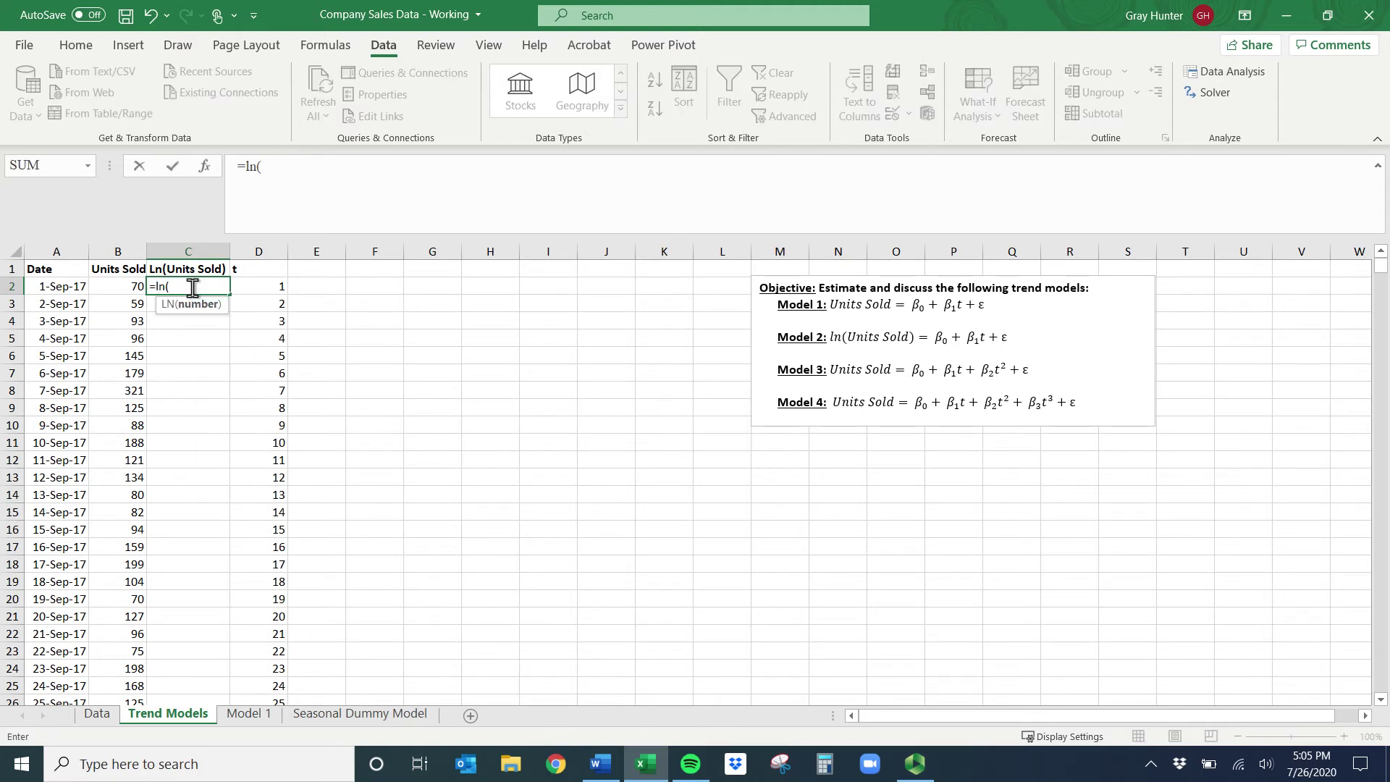
left_click(124, 290)
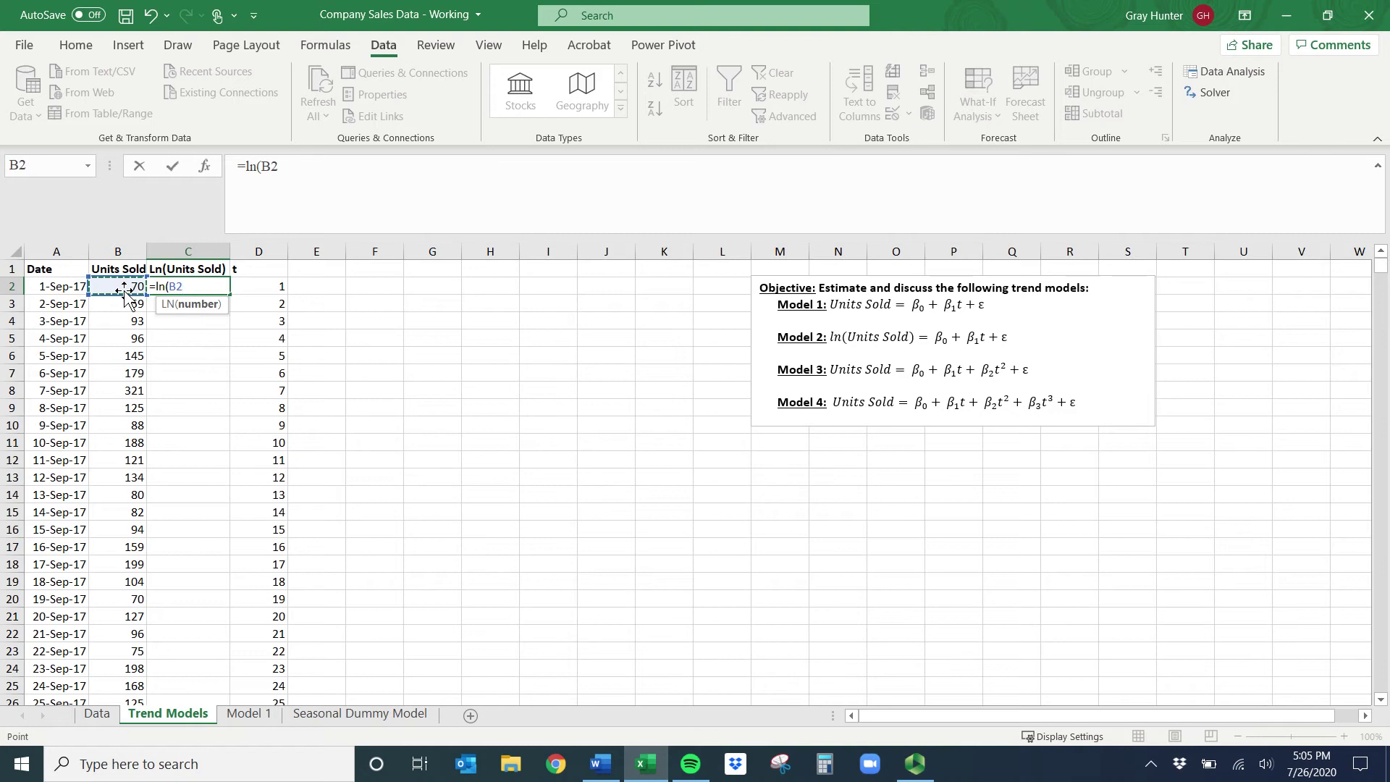
type(")")
key("Return")
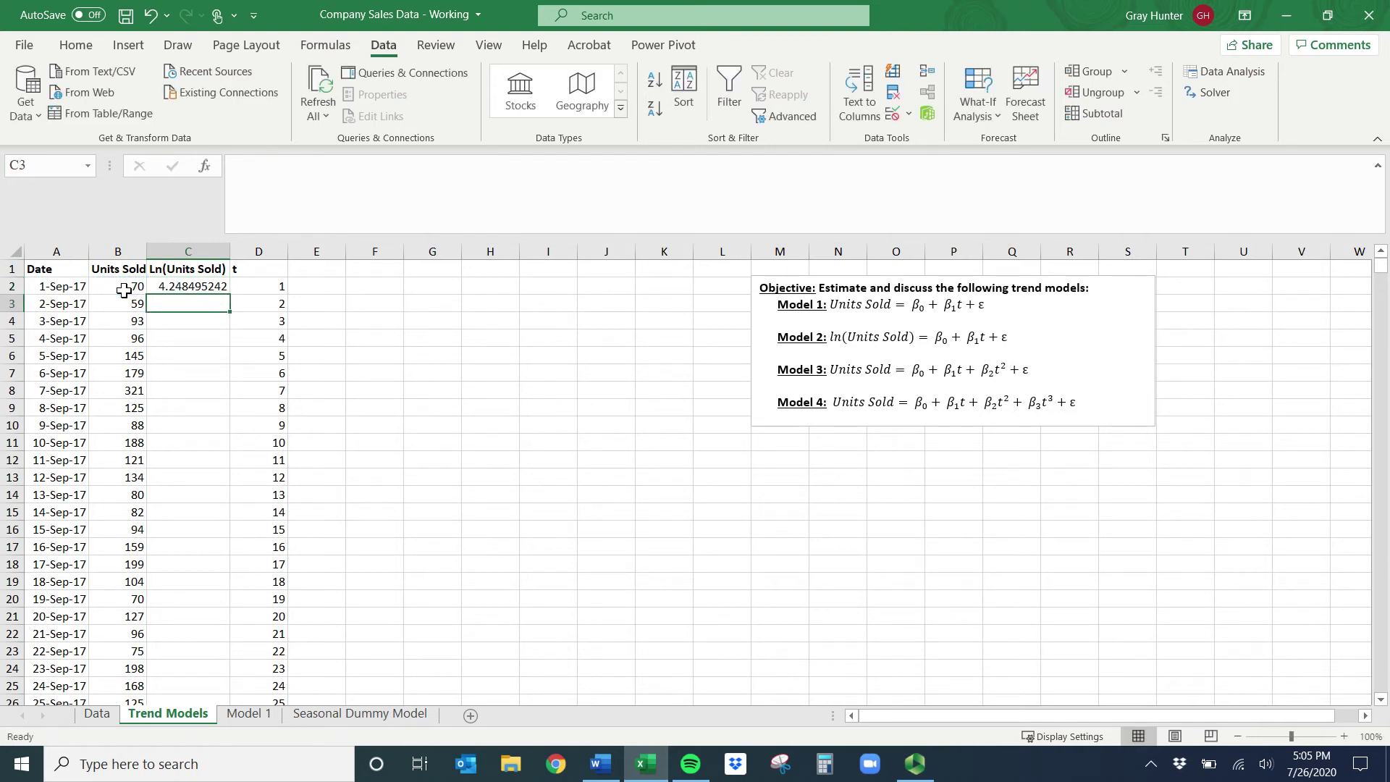
left_click(165, 288)
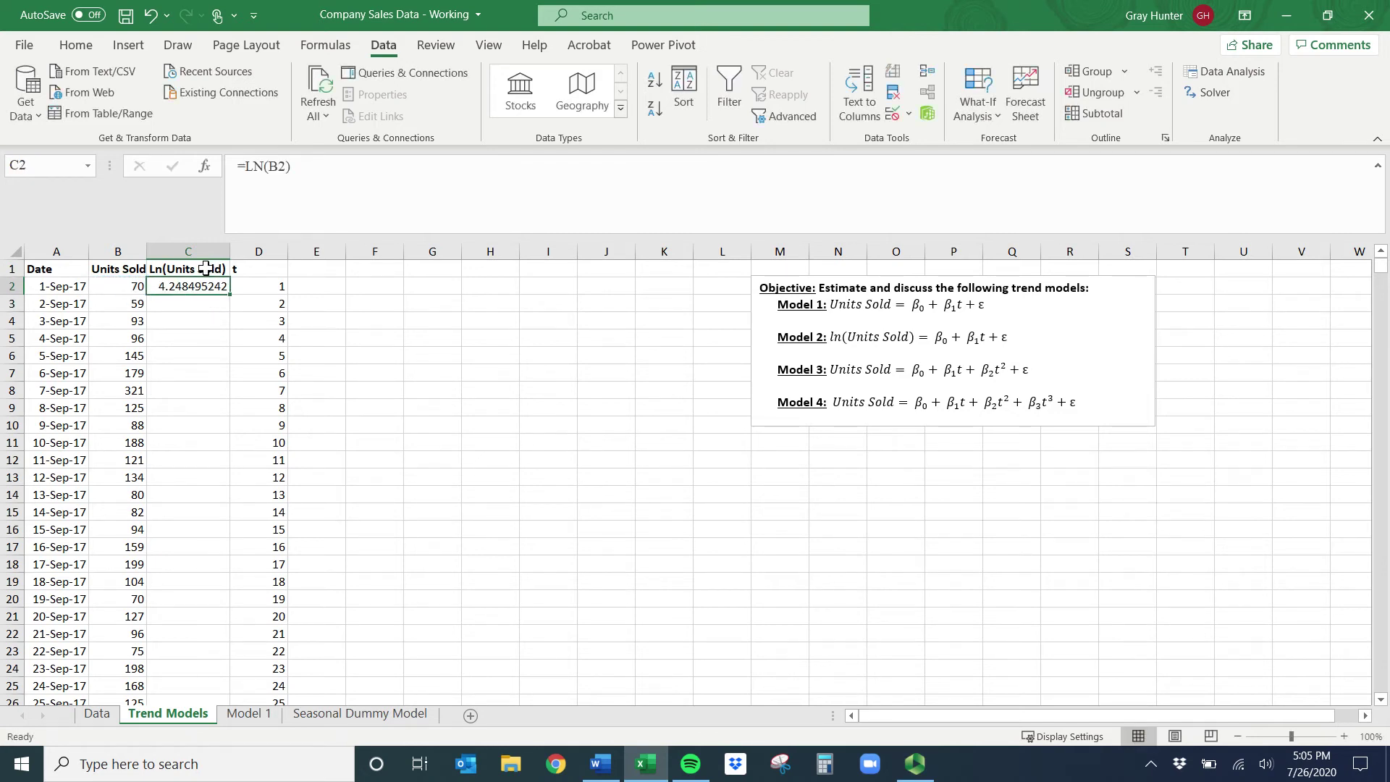
double_click(232, 297)
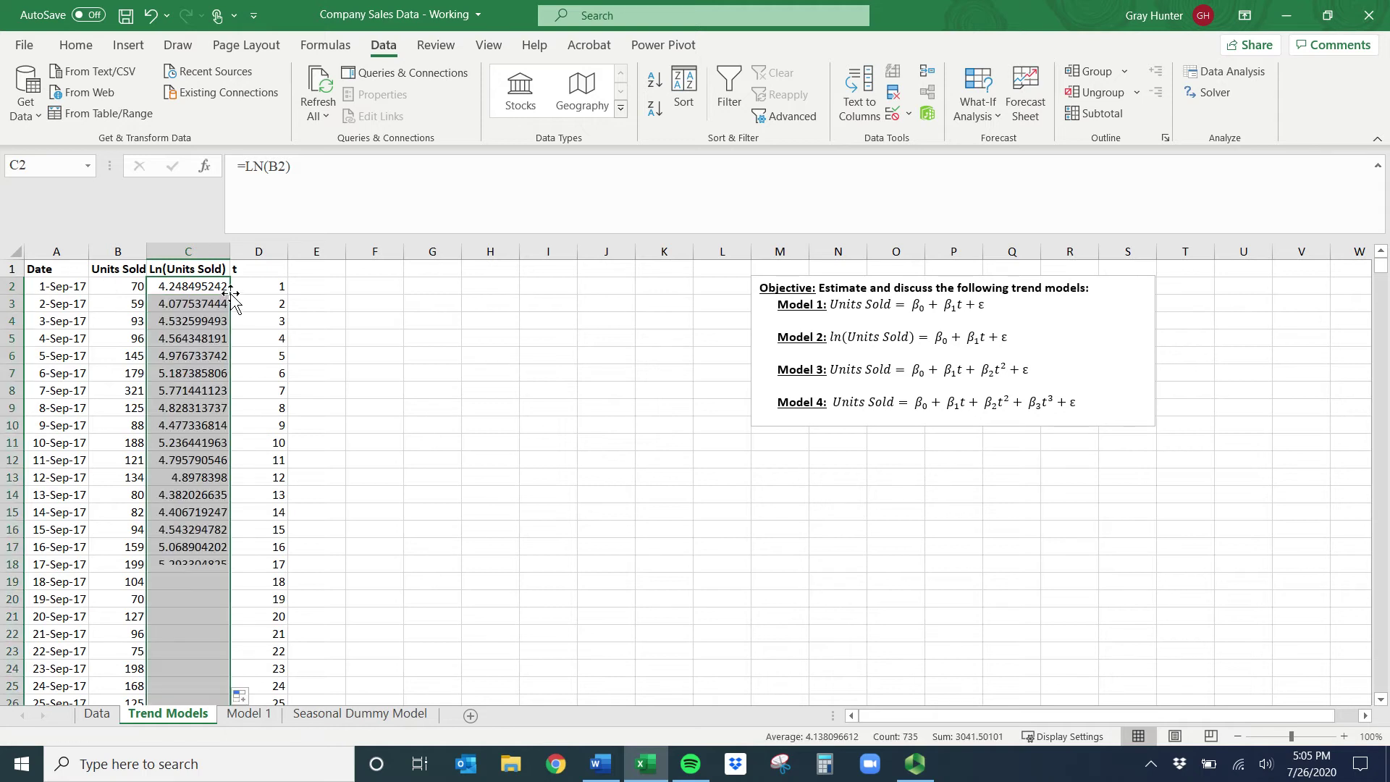
- Start a Regression from the Data Analysis tools for Model 2 and set the Input Y Range to $C$1:$C$736
left_click(203, 268)
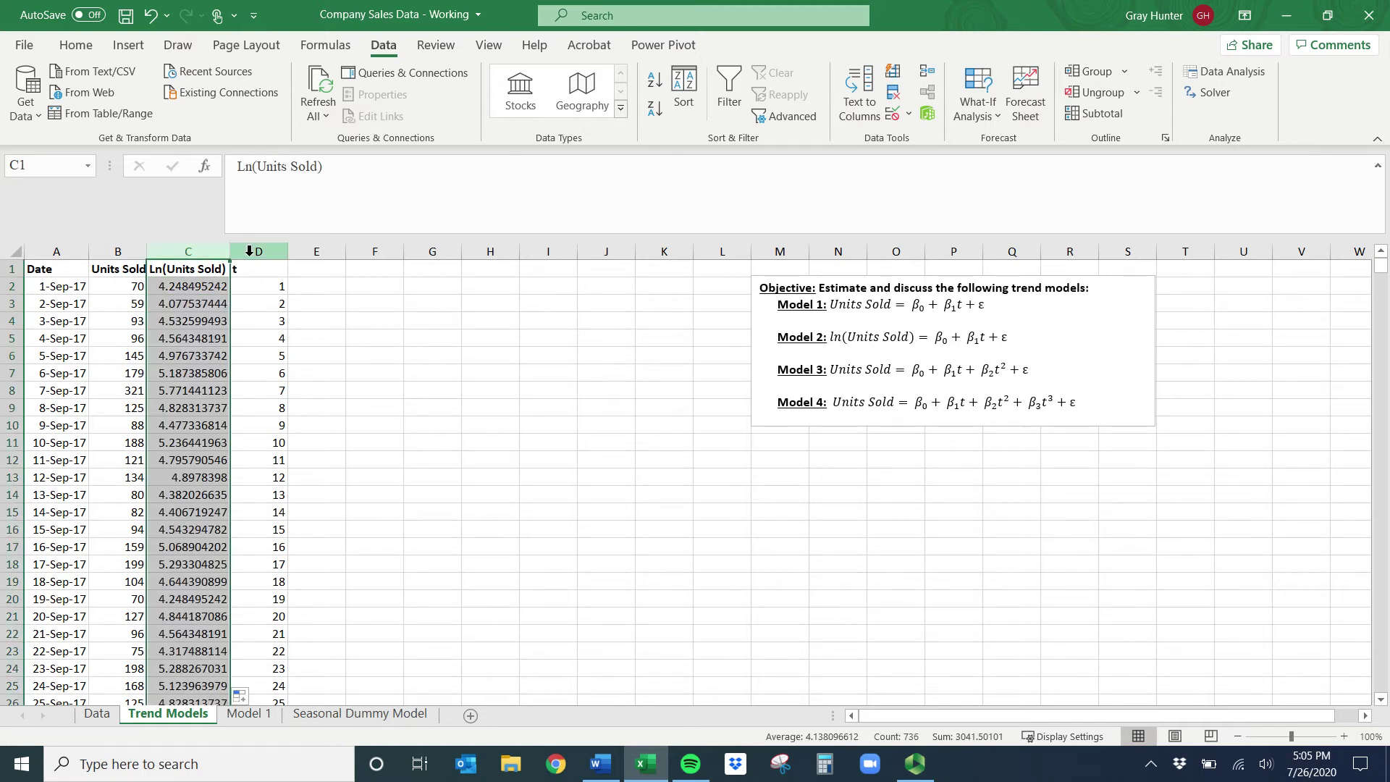
left_click(250, 268)
key("ctrl+shift+Down")
left_click(1225, 72)
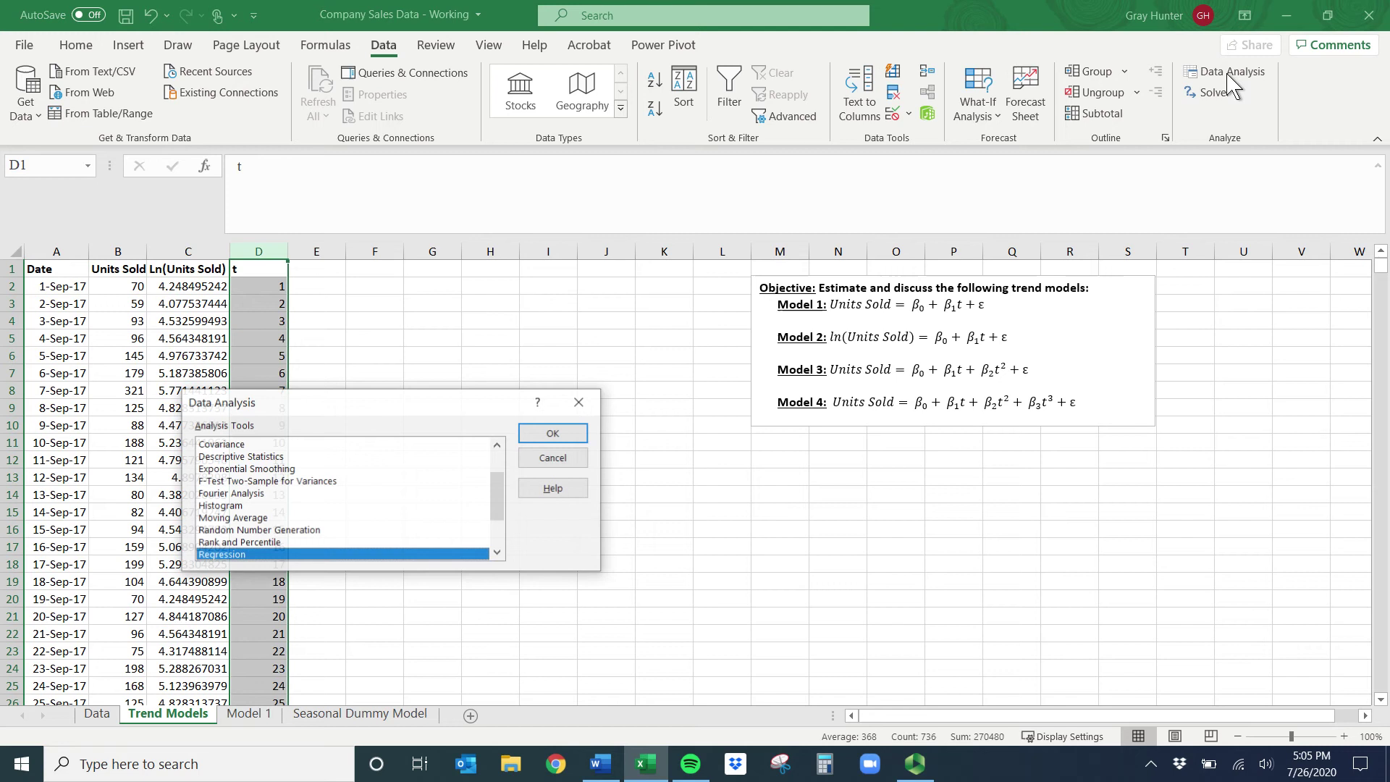
left_click(553, 433)
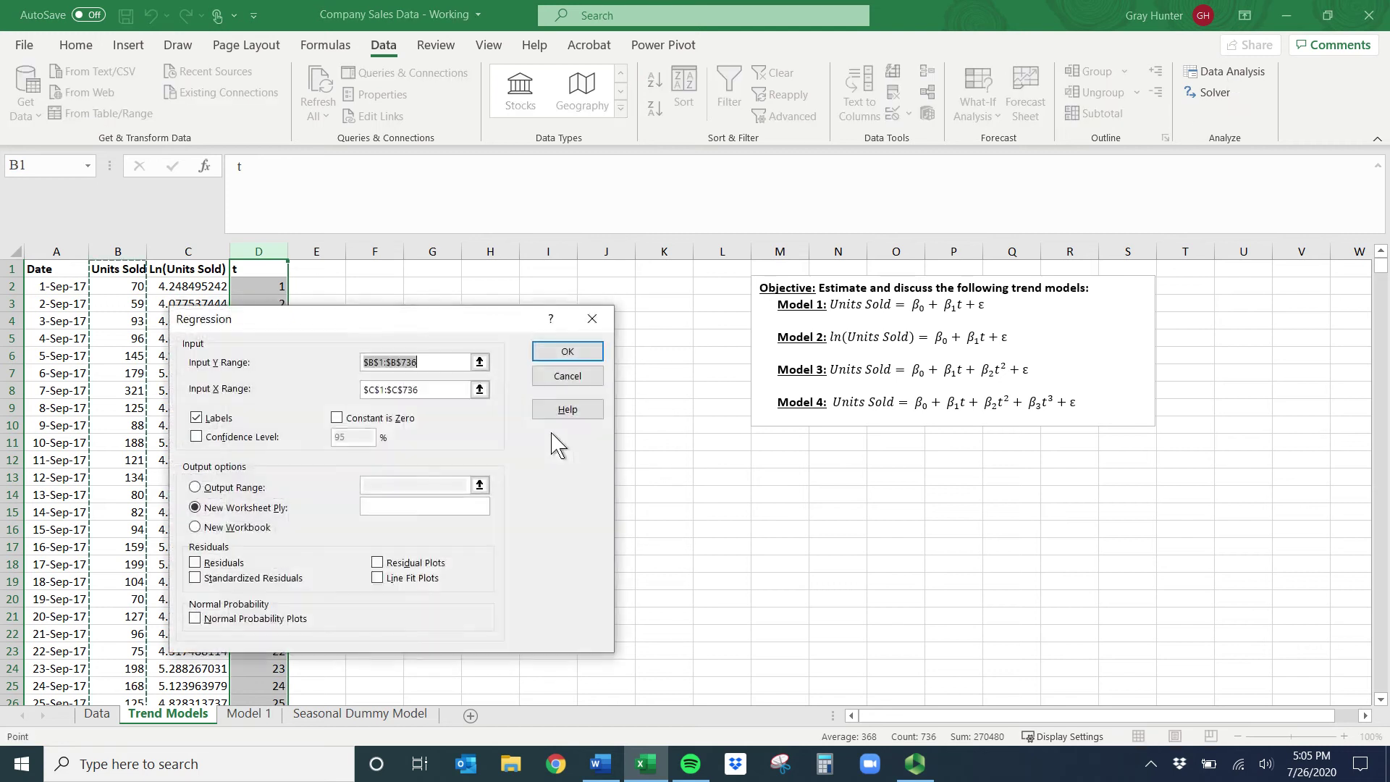
left_click(477, 362)
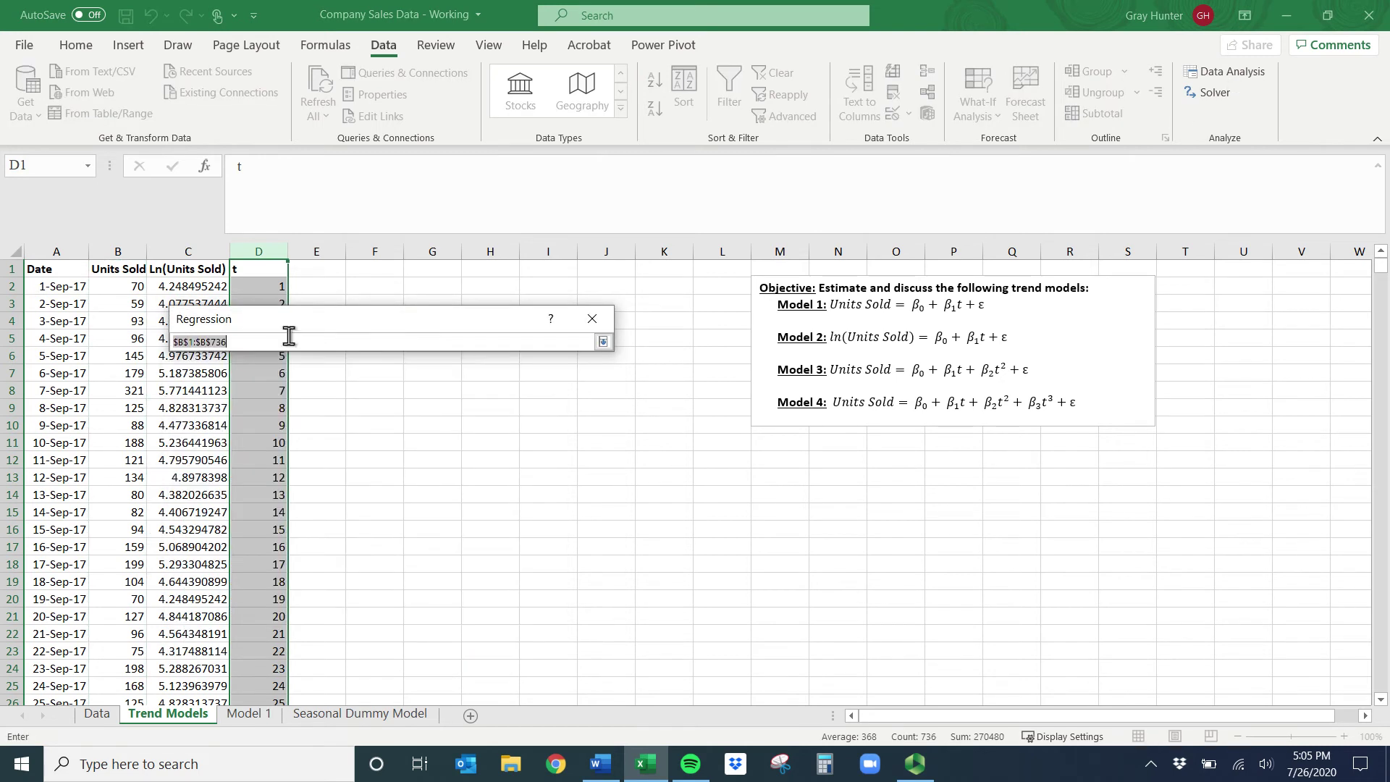
left_click(202, 273)
key("ctrl+shift+Down")
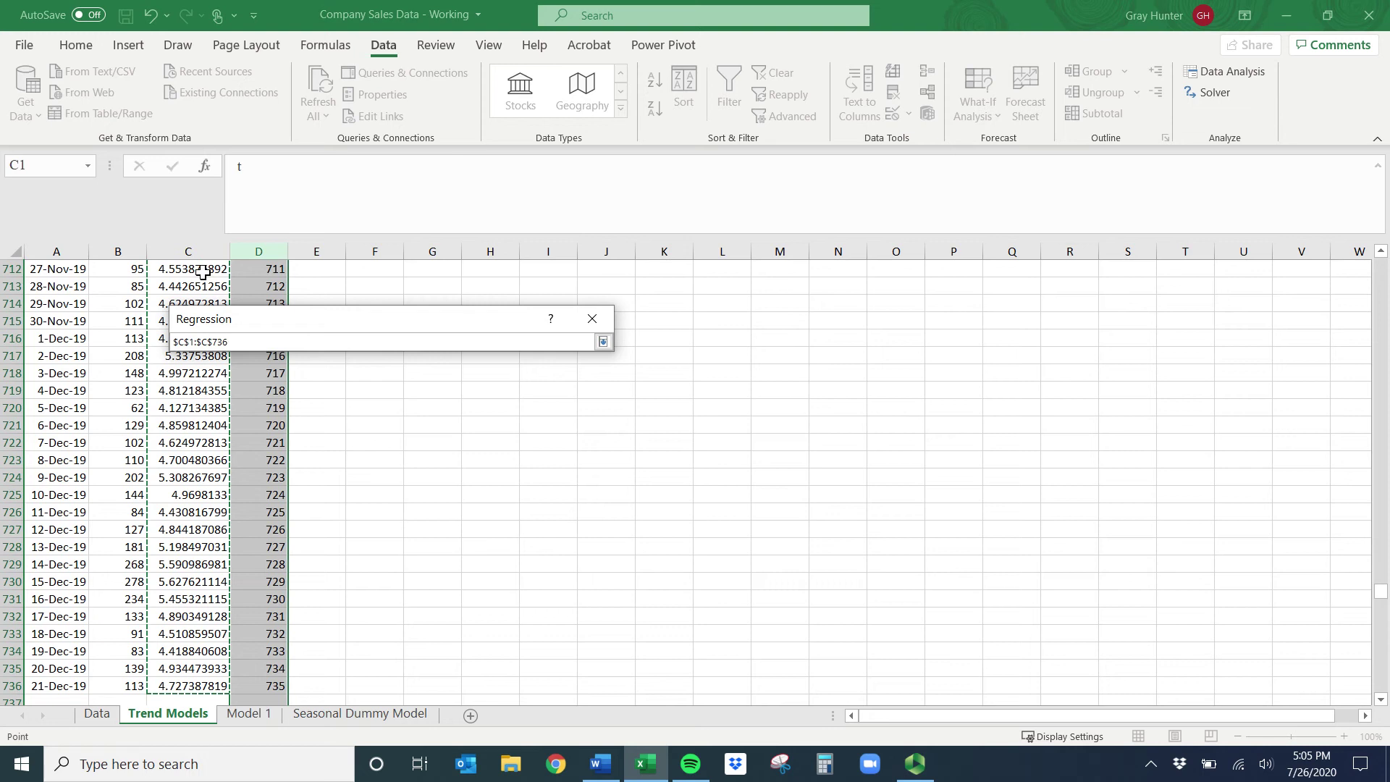
key("Return")
- Set the Input X Range to $D$1:$D$736 and run the regression to a new worksheet with Labels kept on
left_click(479, 389)
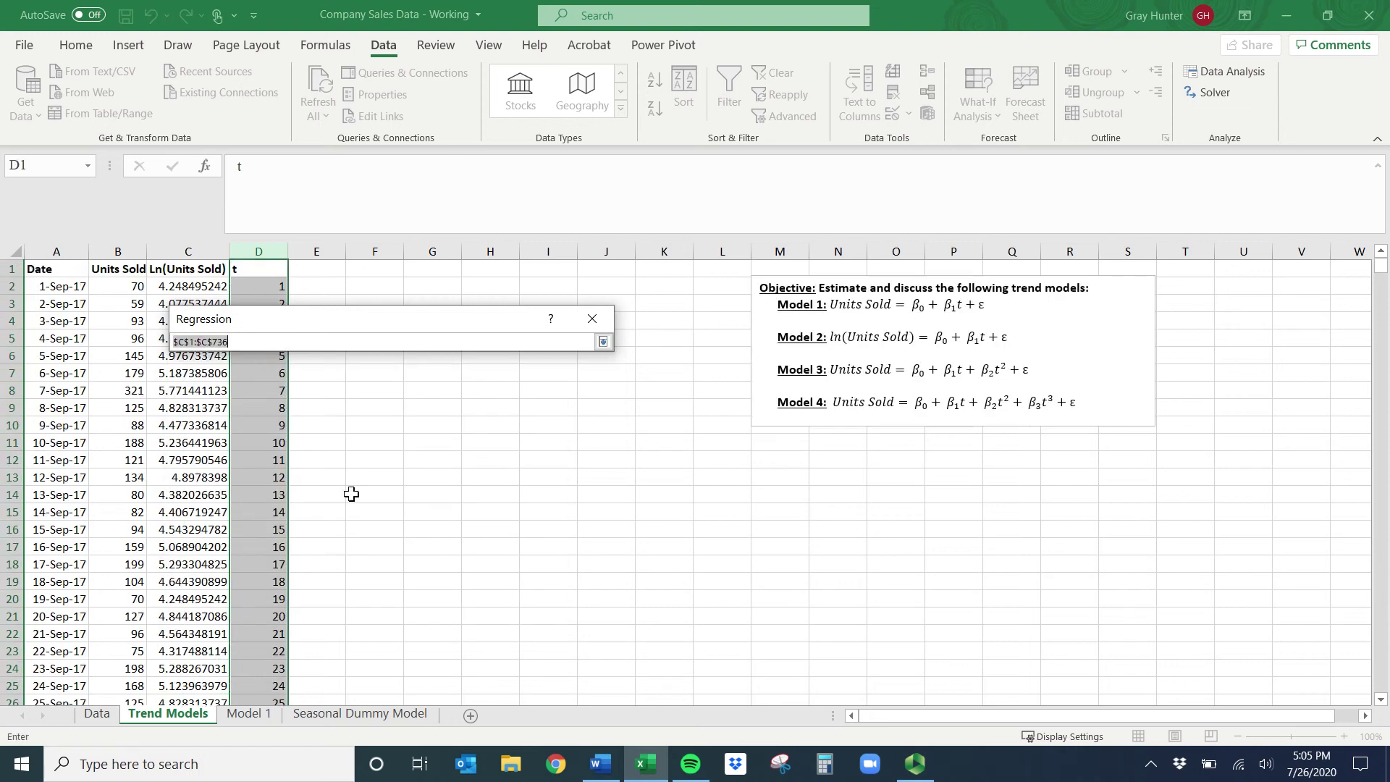
left_click(252, 269)
key("ctrl+shift+Down")
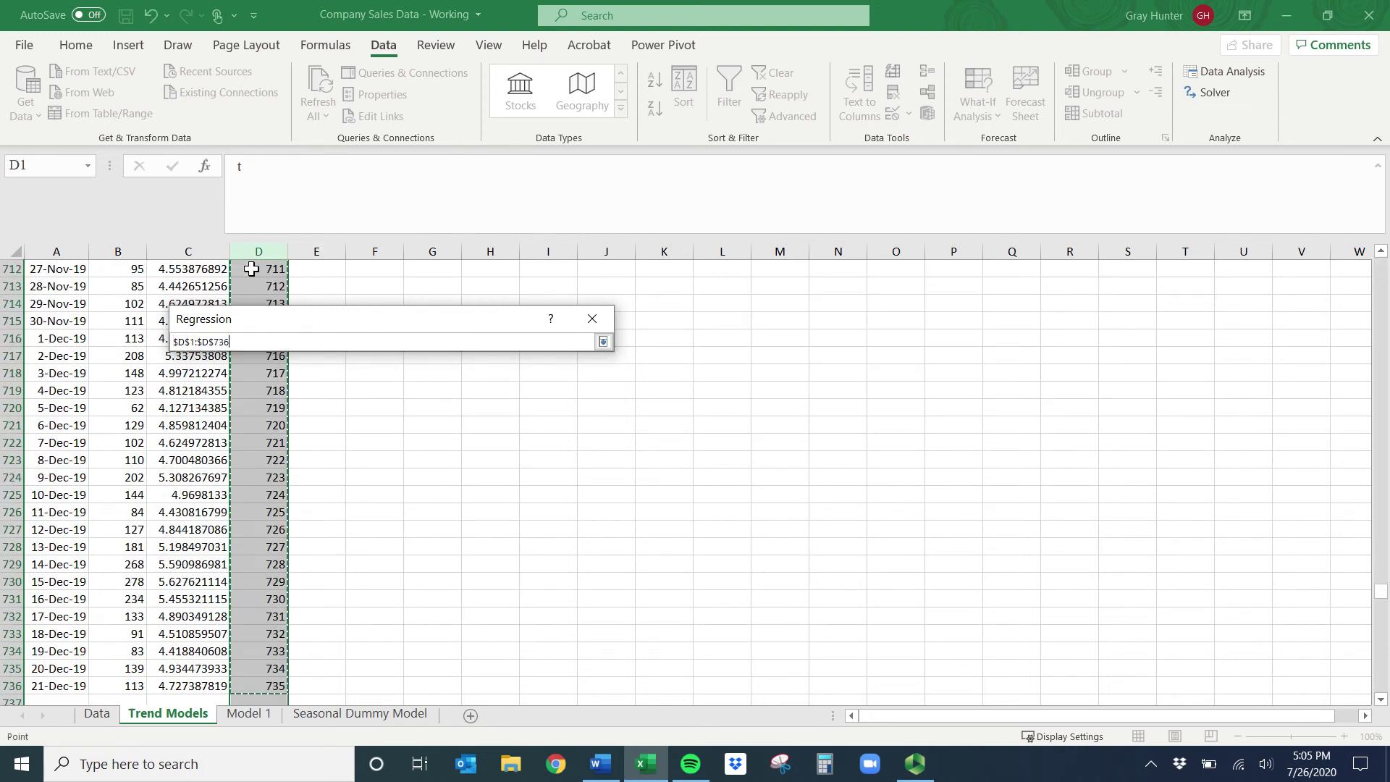
key("Return")
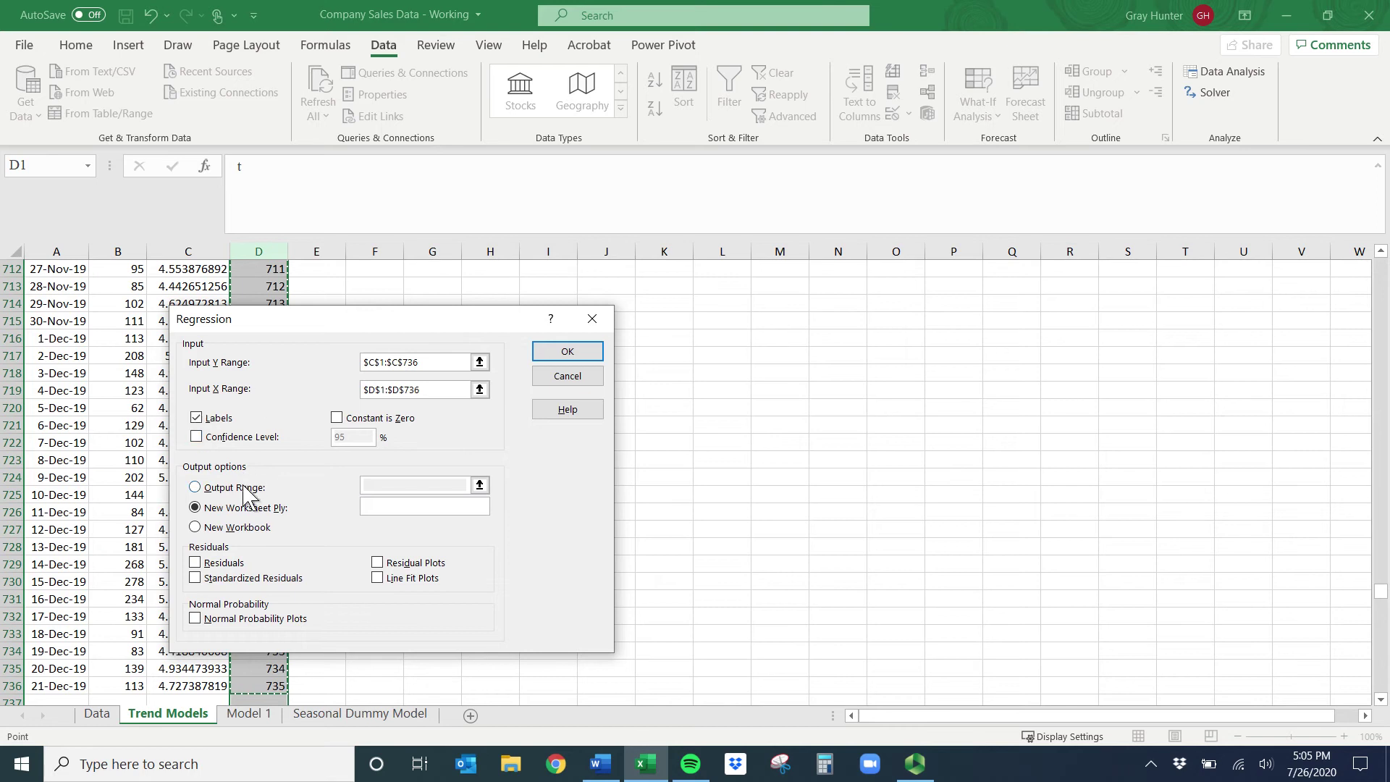
left_click(567, 351)
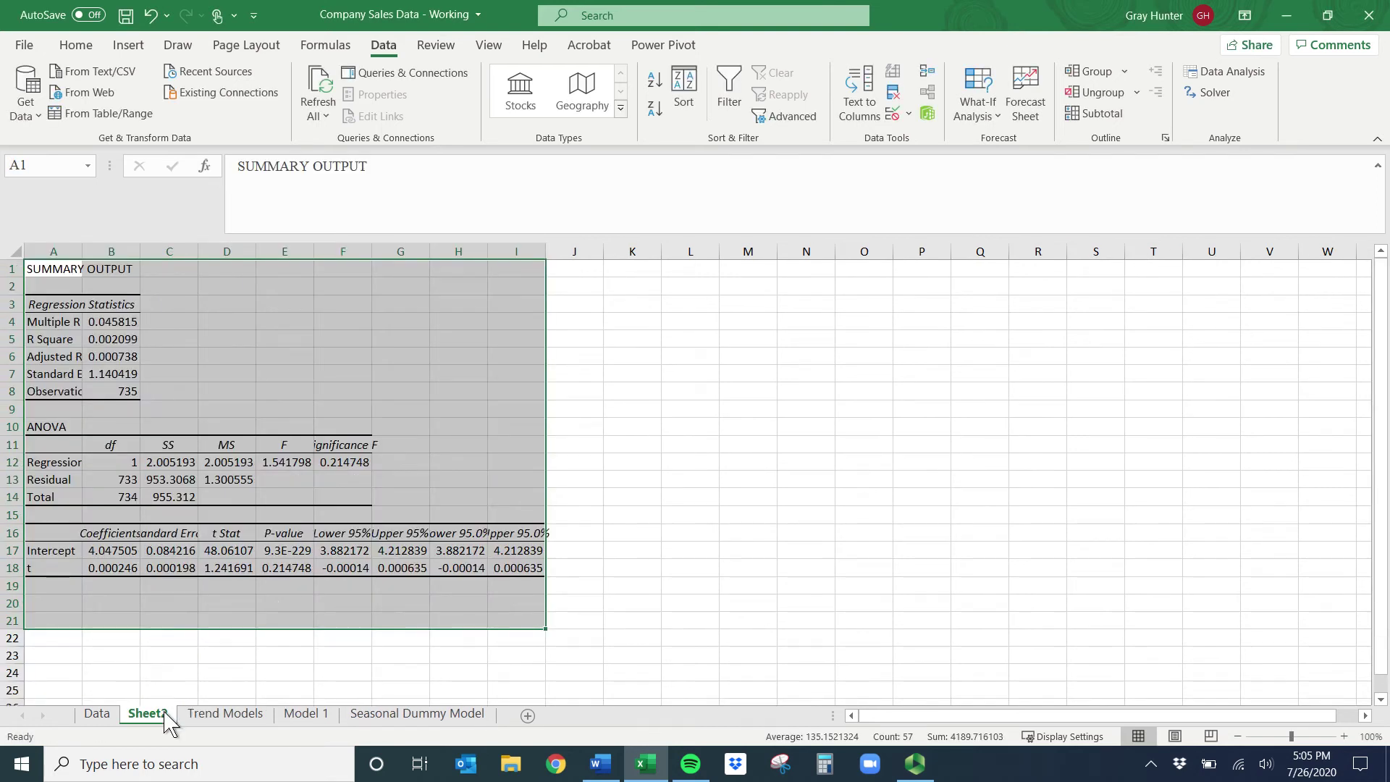
- Rename the regression output sheet to Model 2 and place it directly after the Model 1 sheet
right_click(164, 720)
left_click(237, 509)
type("Model 2")
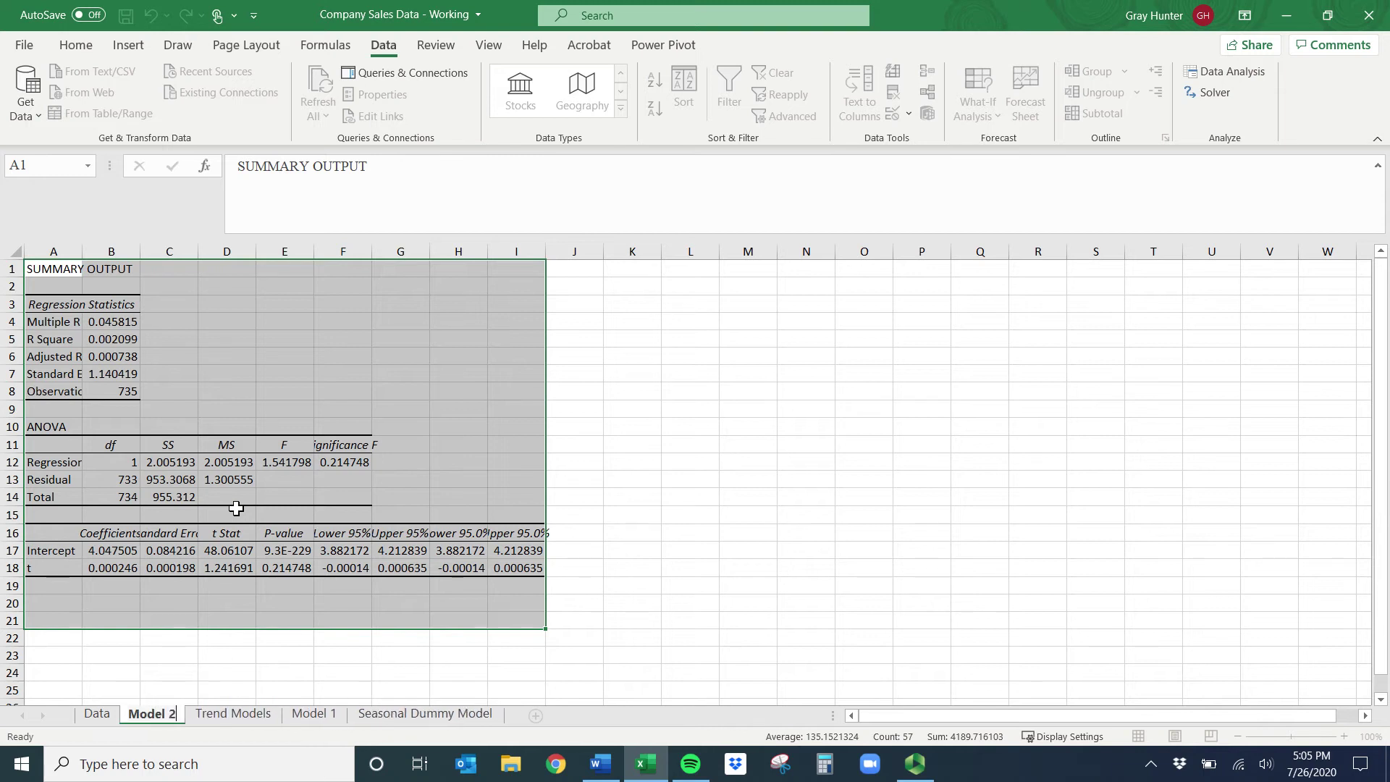
left_click(227, 689)
left_click_drag(152, 713, 359, 715)
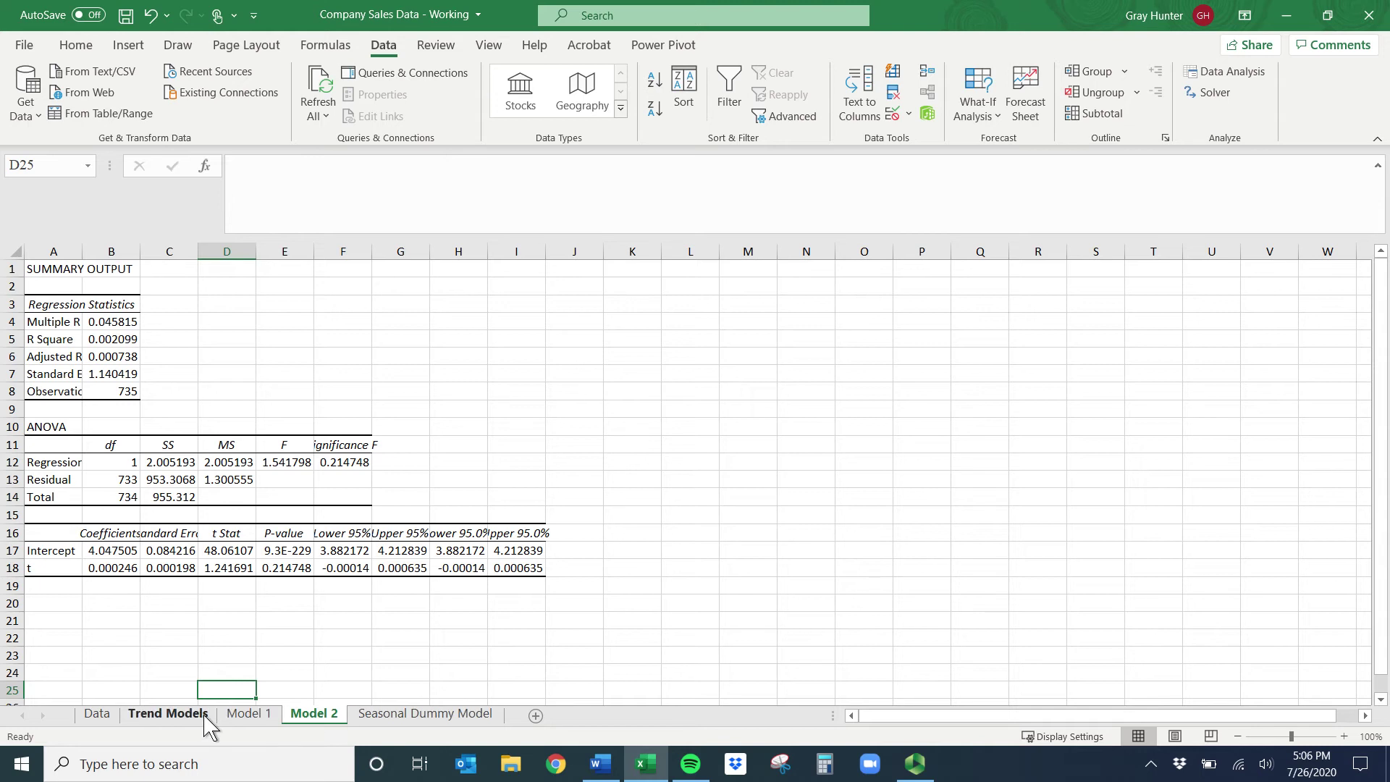
- Return to the Trend Models sheet and add the header t^2 in E1 for Model 3's quadratic term
left_click(168, 714)
left_click(375, 508)
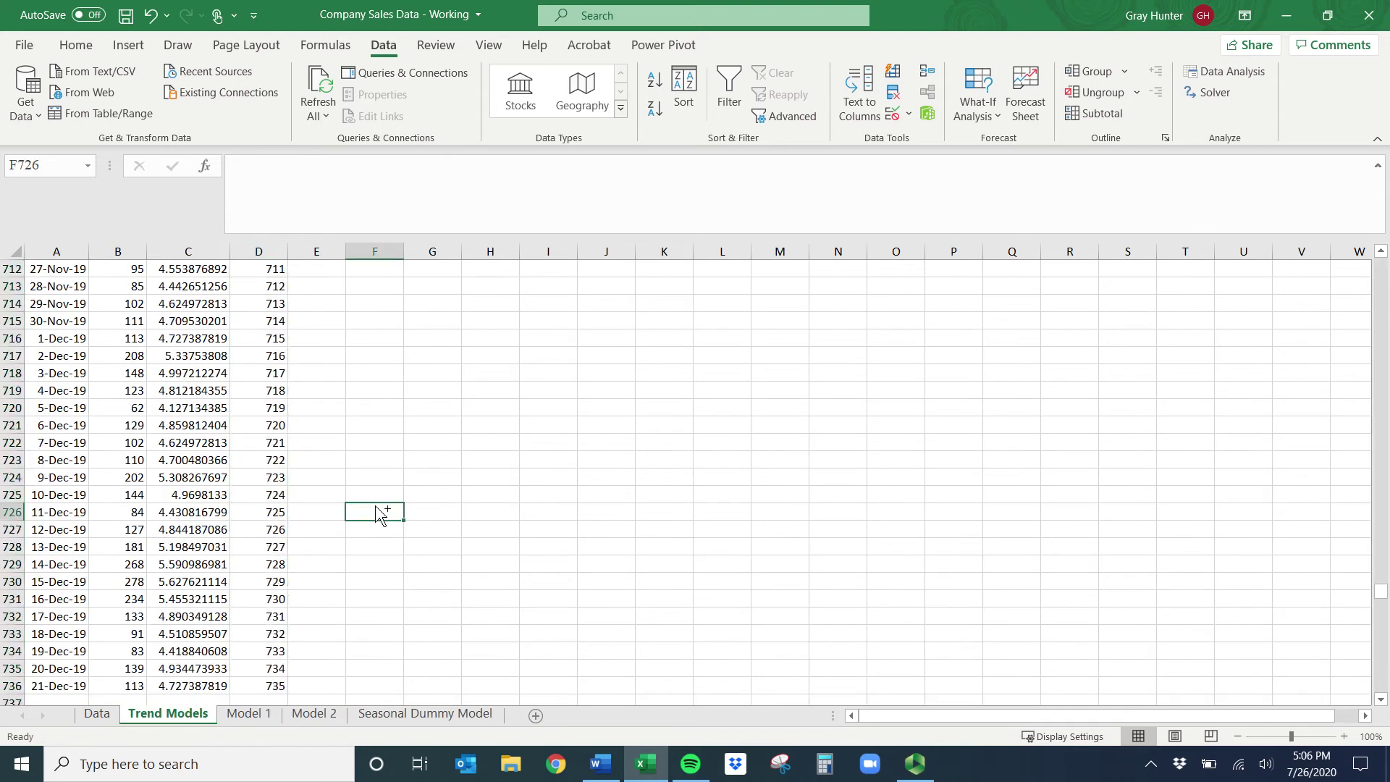
key("ctrl+Up")
left_click_drag(829, 371, 890, 372)
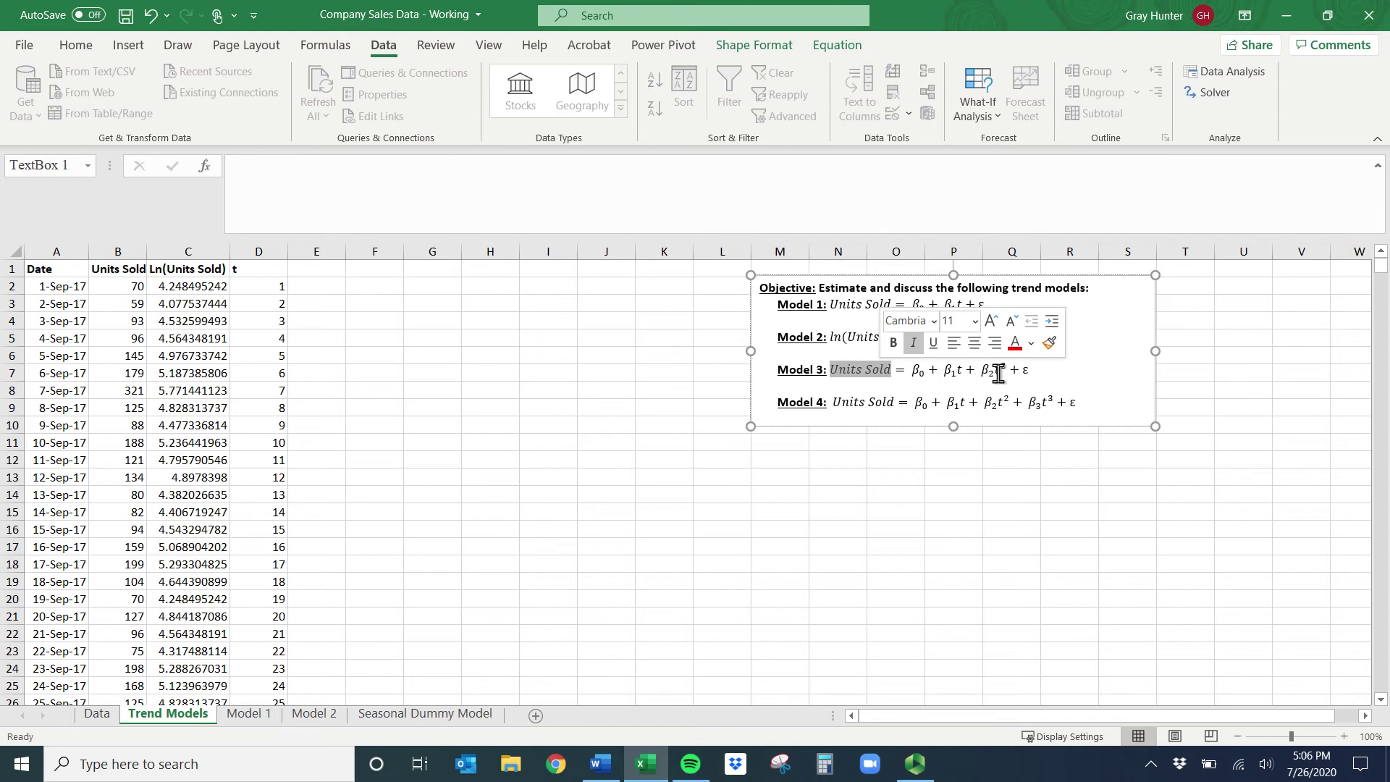
left_click(311, 272)
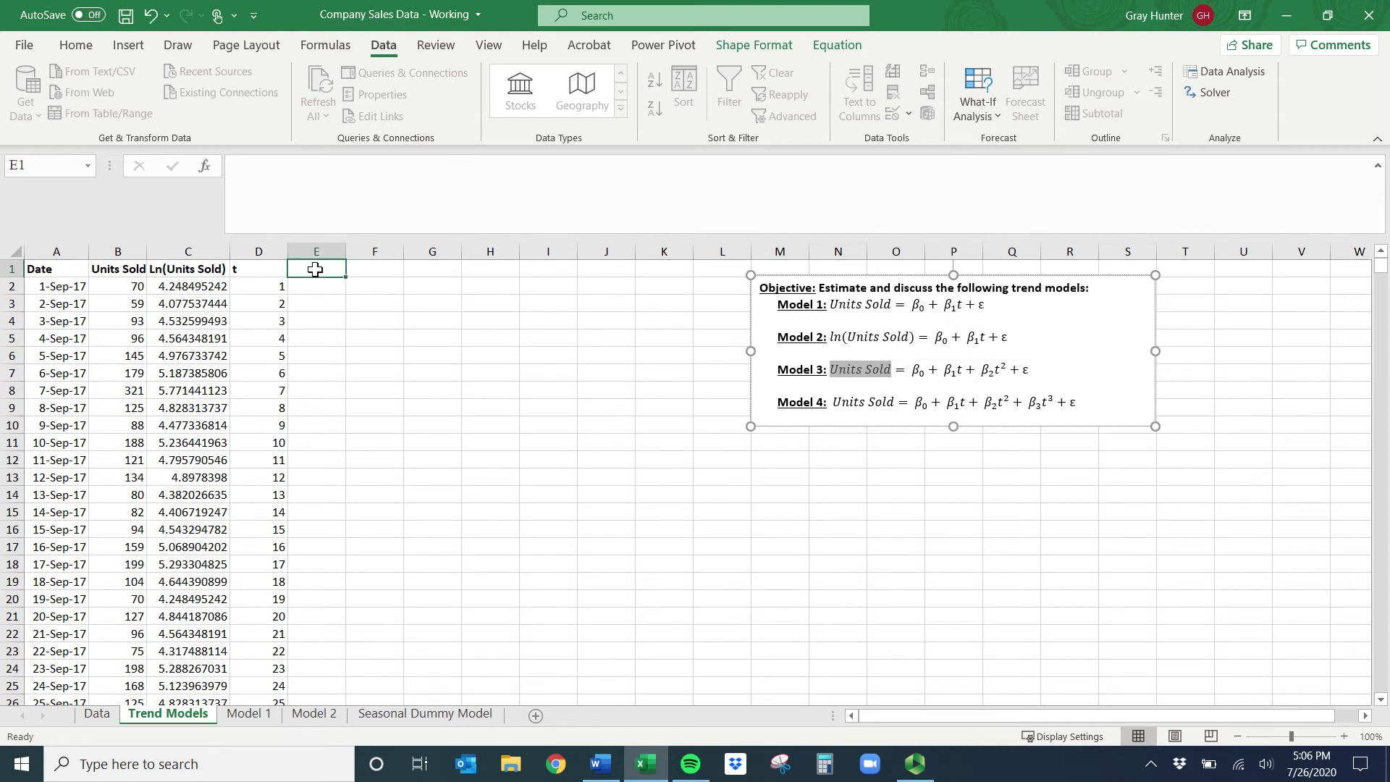
type("t")
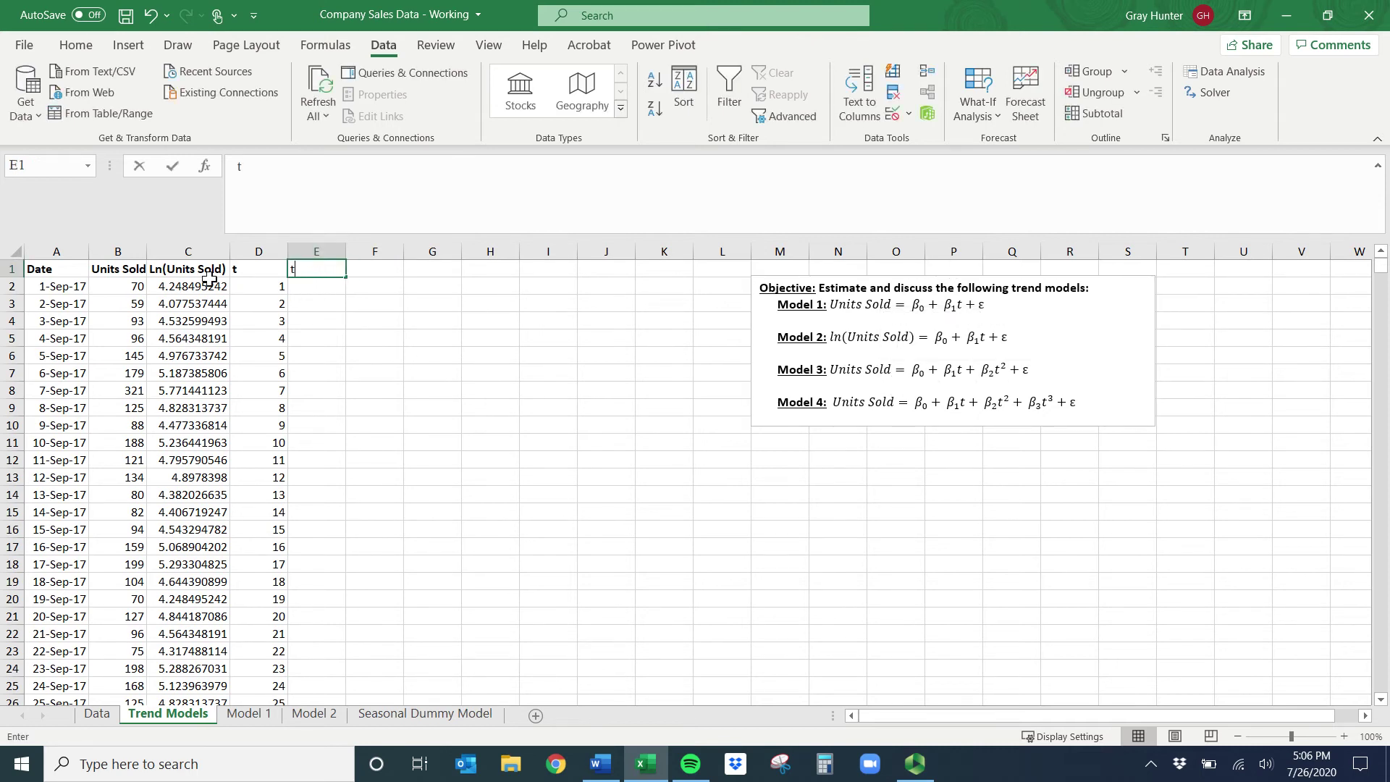
type("^2")
key("Return")
- Square the time variable in E2 with =D2^2 and fill the formula down to the last data row
type("=")
key("Left")
type("^2")
key("Return")
left_click(319, 286)
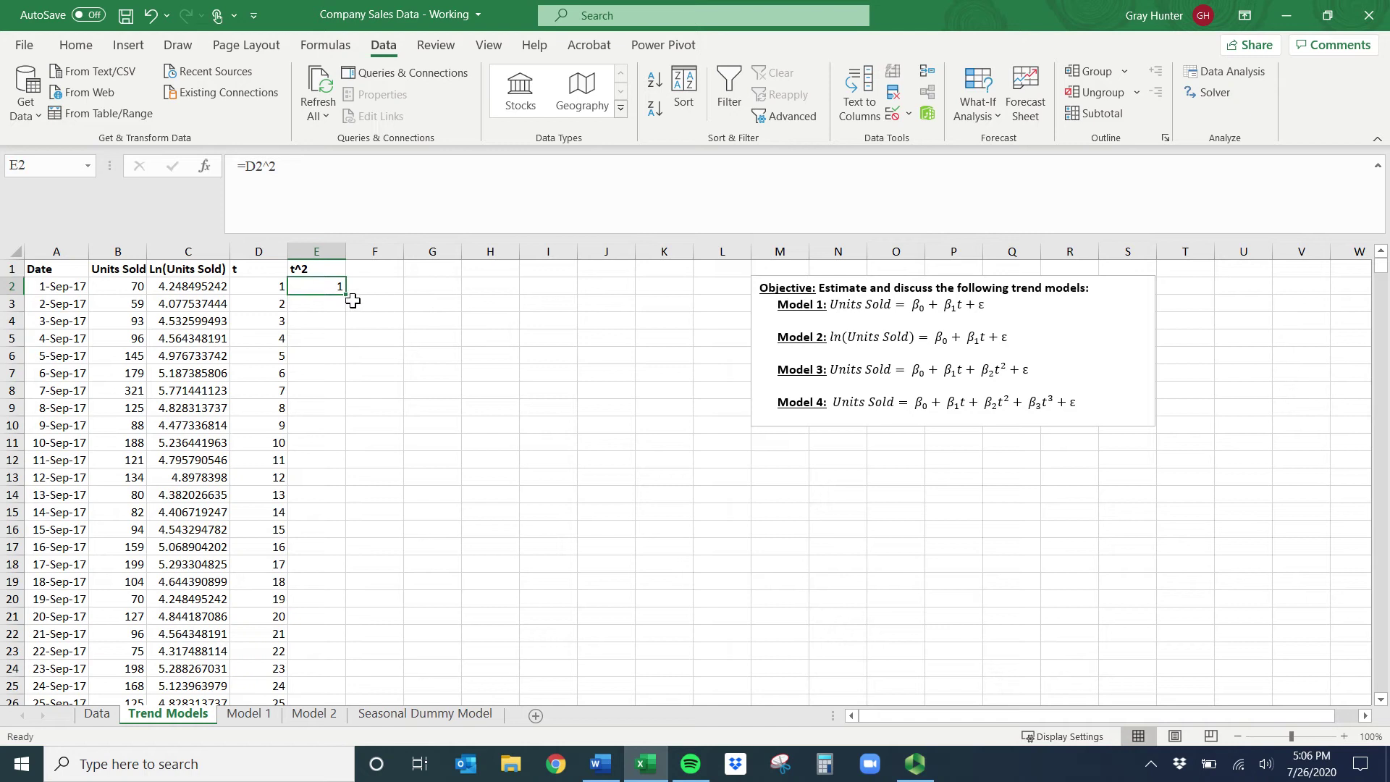
double_click(346, 296)
left_click(432, 443)
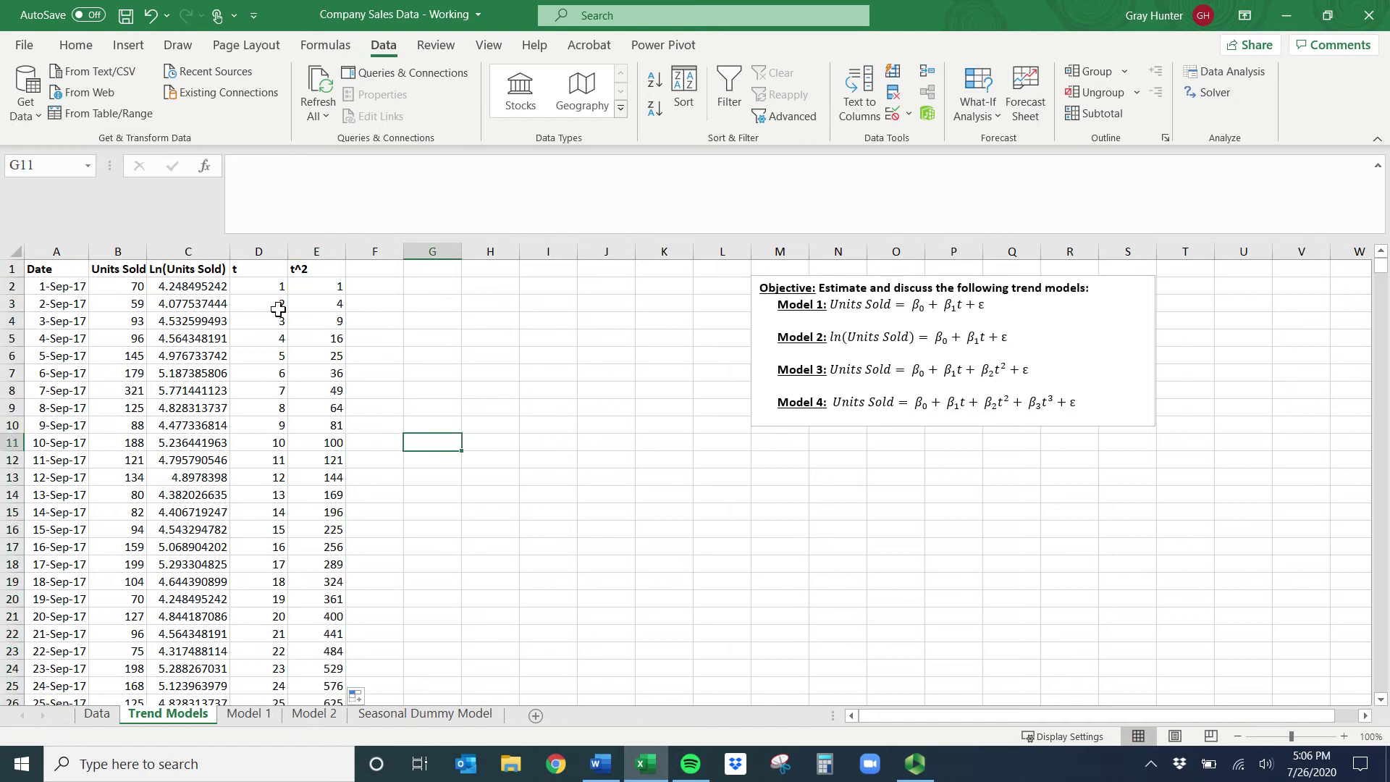
- Start a Regression from the Data Analysis tools for Model 3 and set the Input Y Range to $B$1:$B$736
left_click(115, 255)
left_click_drag(259, 251, 319, 252)
left_click(409, 301)
left_click(1223, 70)
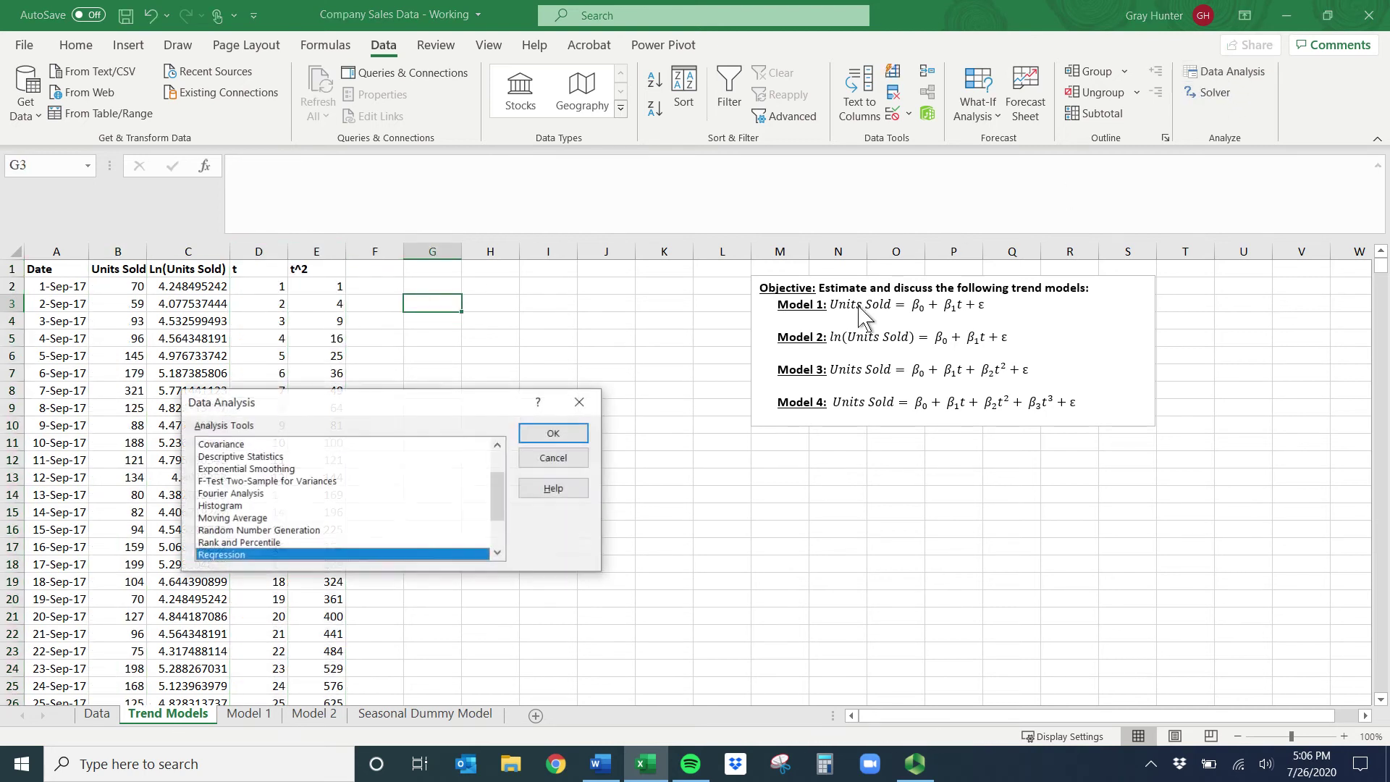
left_click(554, 433)
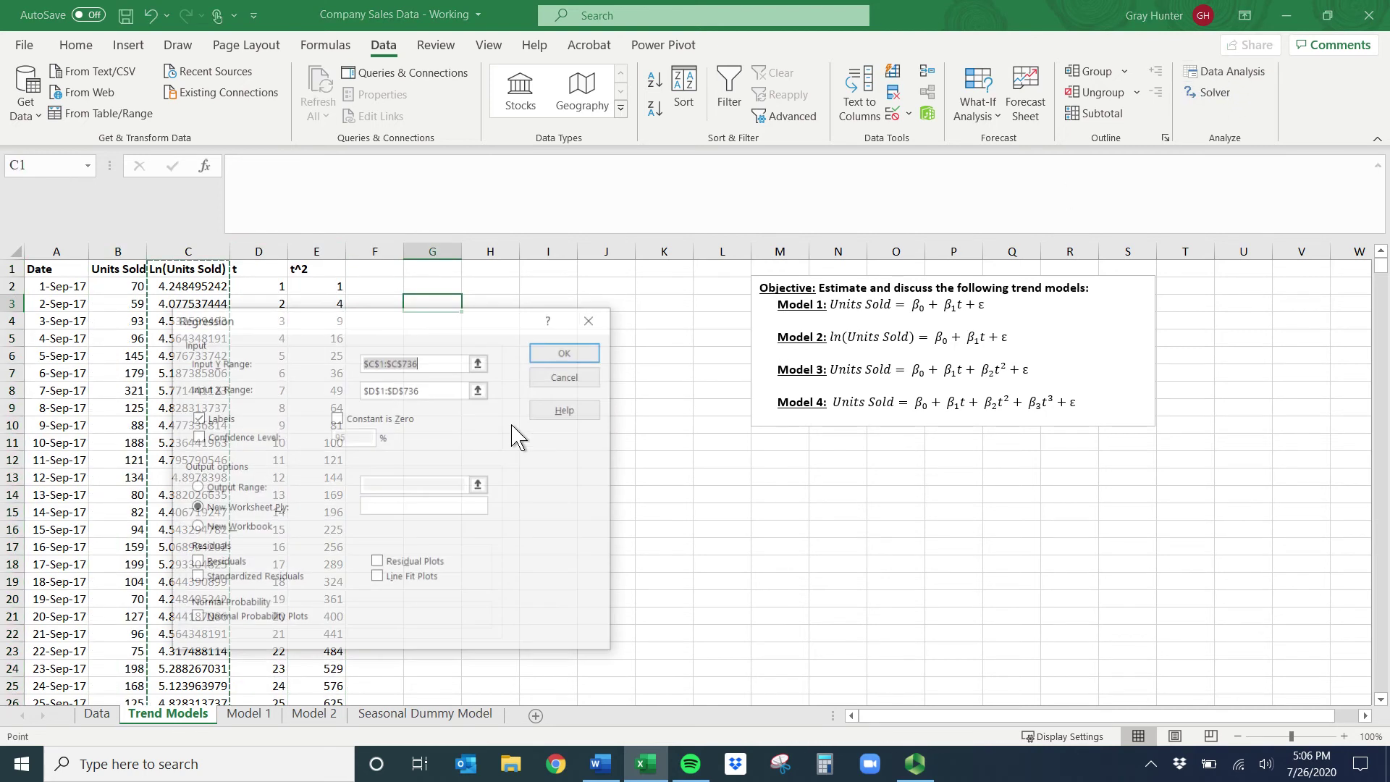
left_click(480, 362)
left_click(125, 268)
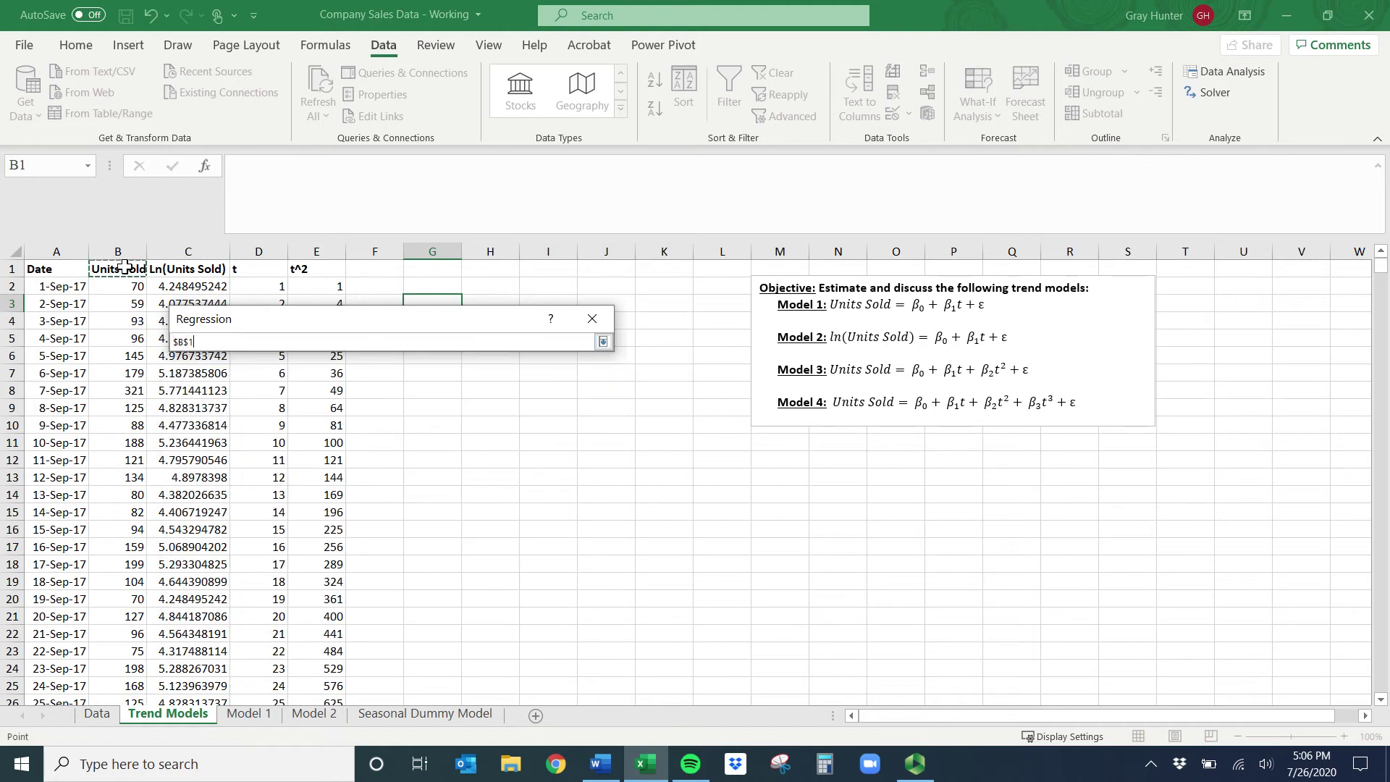
key("ctrl+shift+Down")
key("Return")
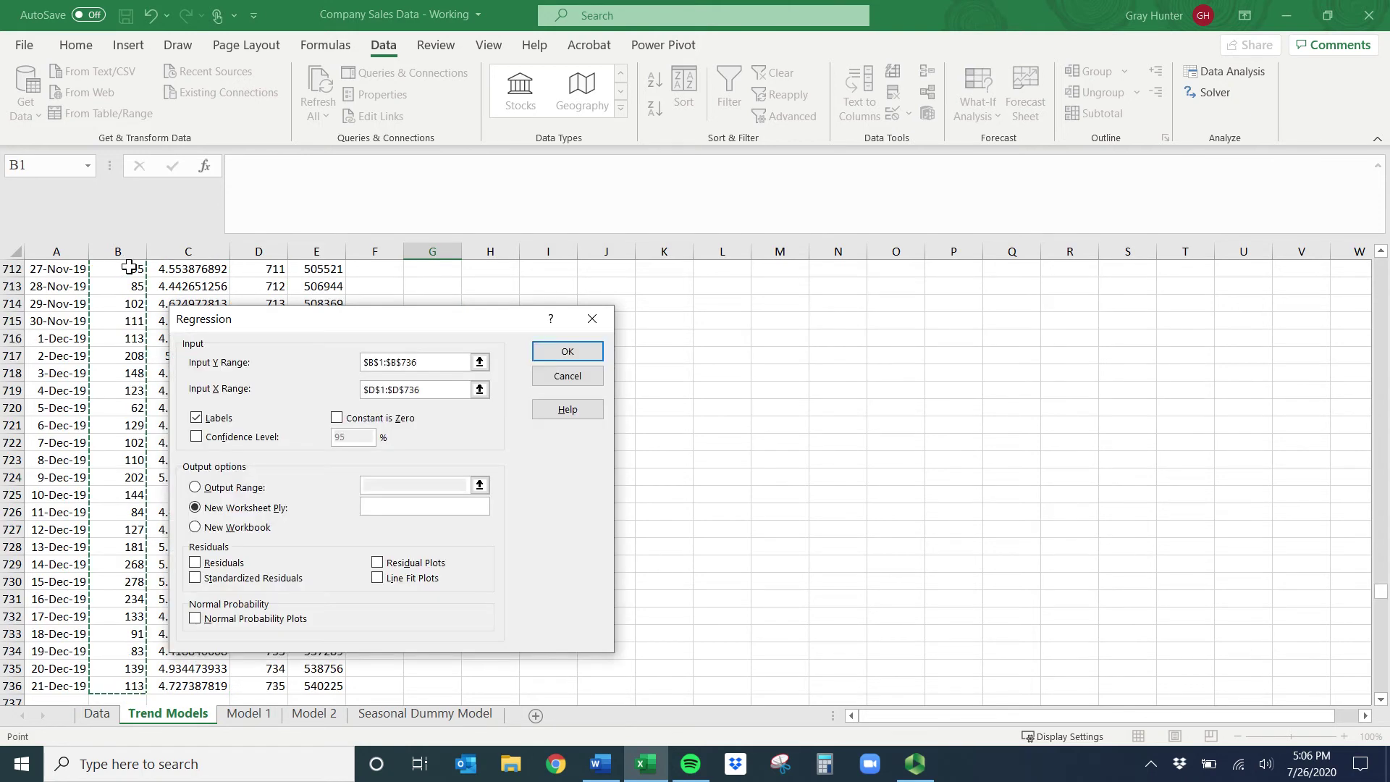
- Set the Input X Range to $D$1:$E$736 with labels and run the Model 3 regression to a new worksheet
left_click(479, 390)
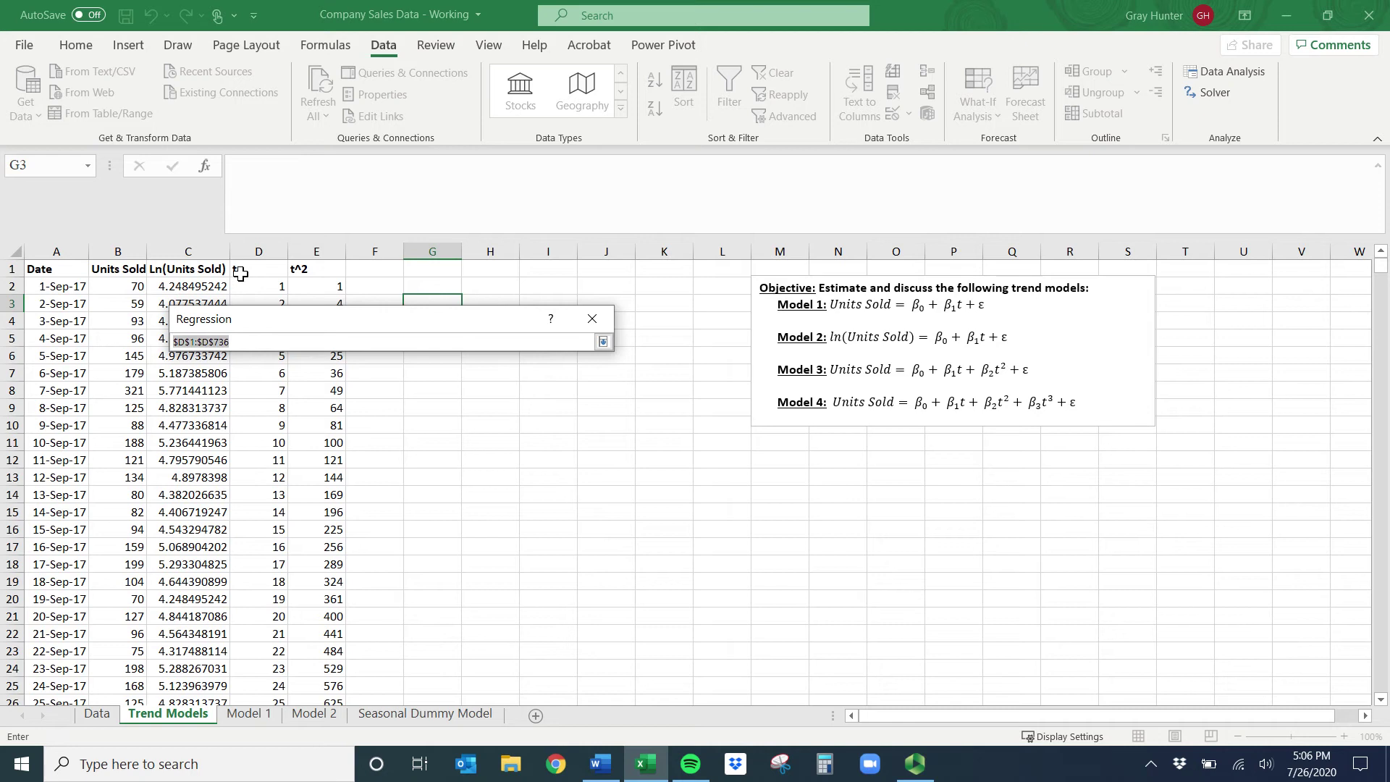
left_click_drag(241, 271, 313, 270)
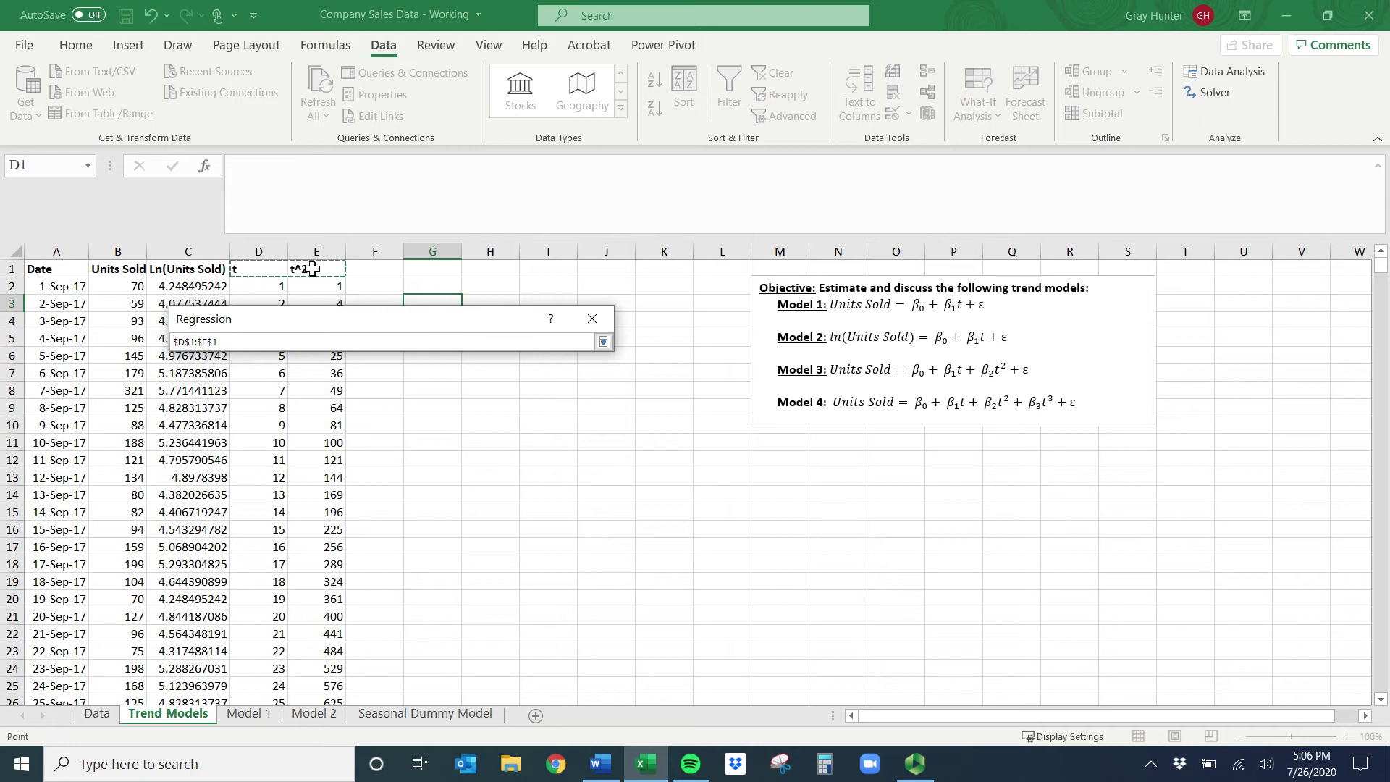
key("ctrl+shift+Down")
key("Return")
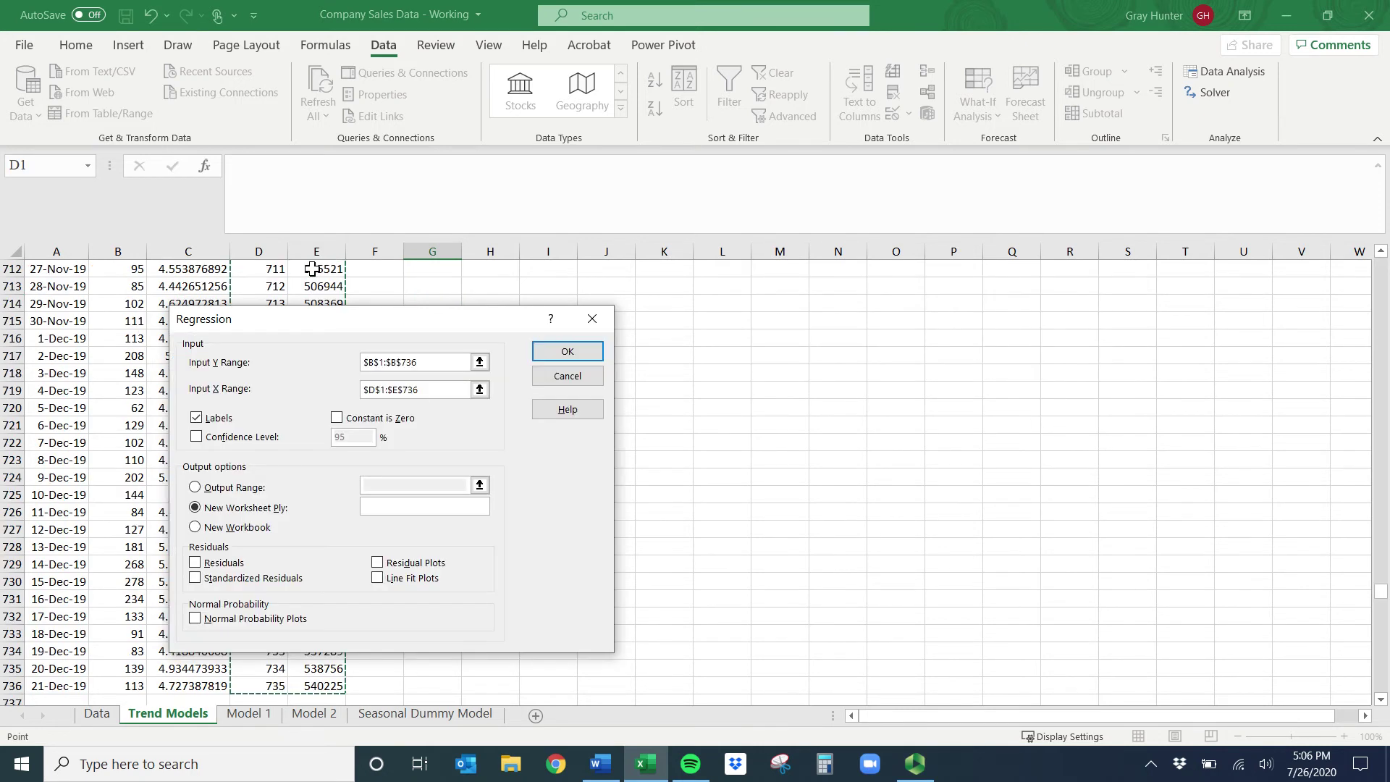
key("Return")
- Place the new regression output sheet directly after the Model 2 sheet and rename it Model 3
left_click_drag(244, 707, 402, 715)
right_click(385, 717)
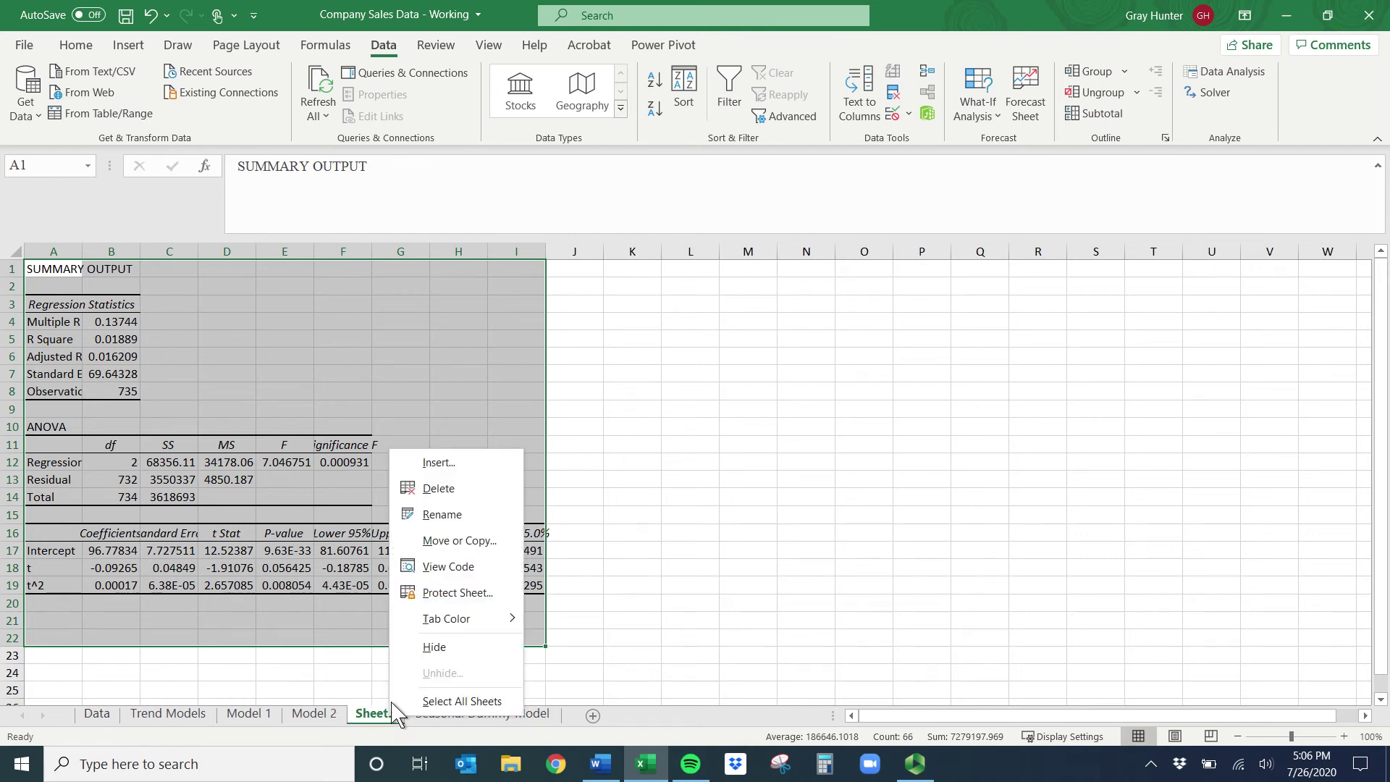
left_click(464, 517)
type("Model 3")
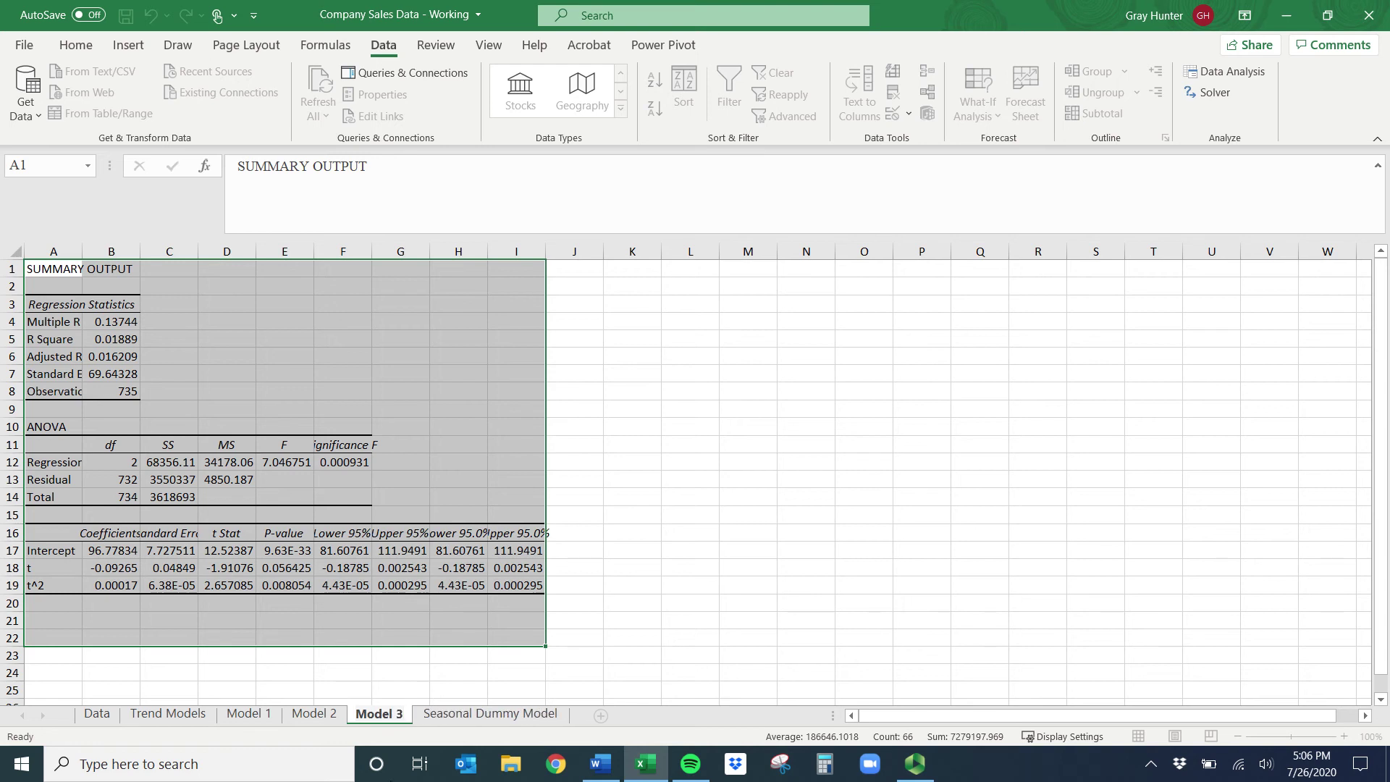
- Return to the Trend Models sheet and add the header t^3 in F1 for Model 4's cubic term
left_click(168, 714)
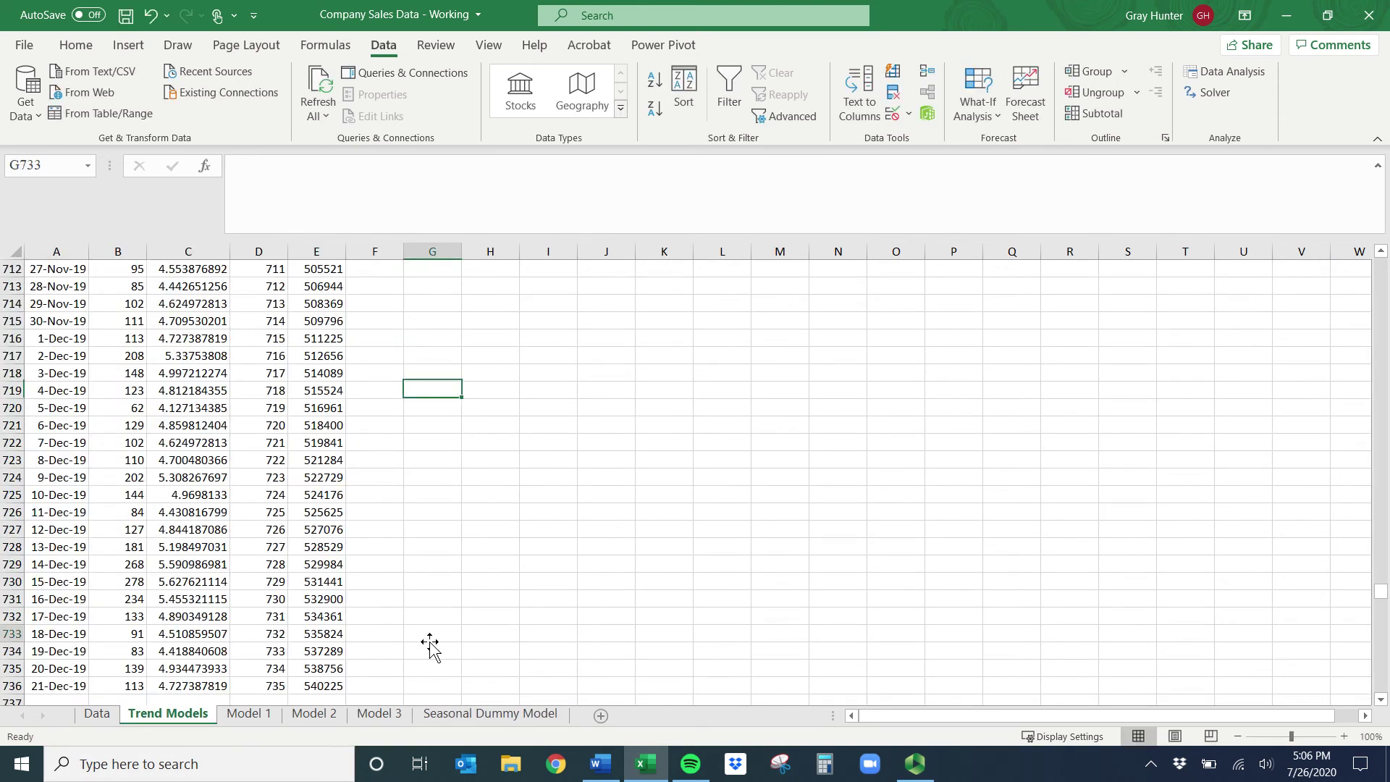
left_click(248, 714)
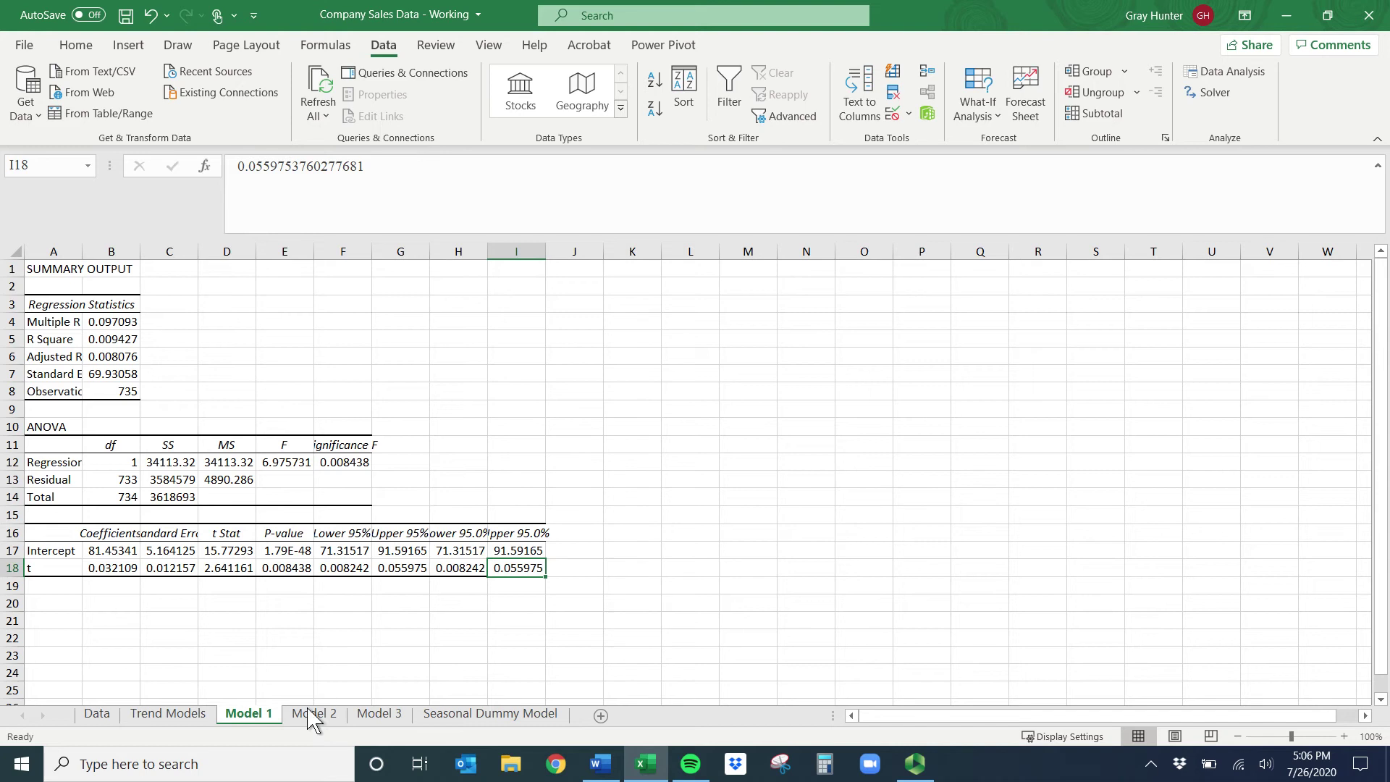
left_click(181, 712)
left_click(514, 579)
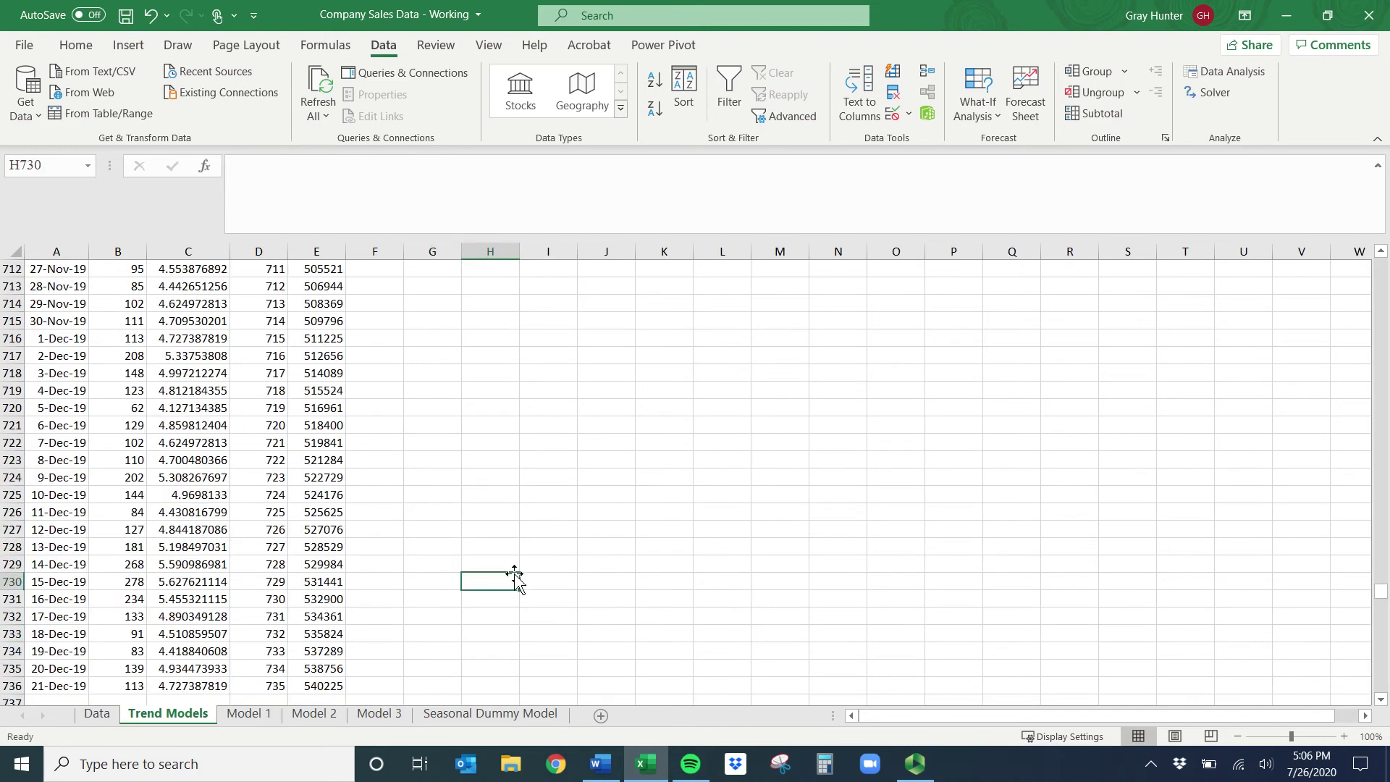
key("ctrl+Up")
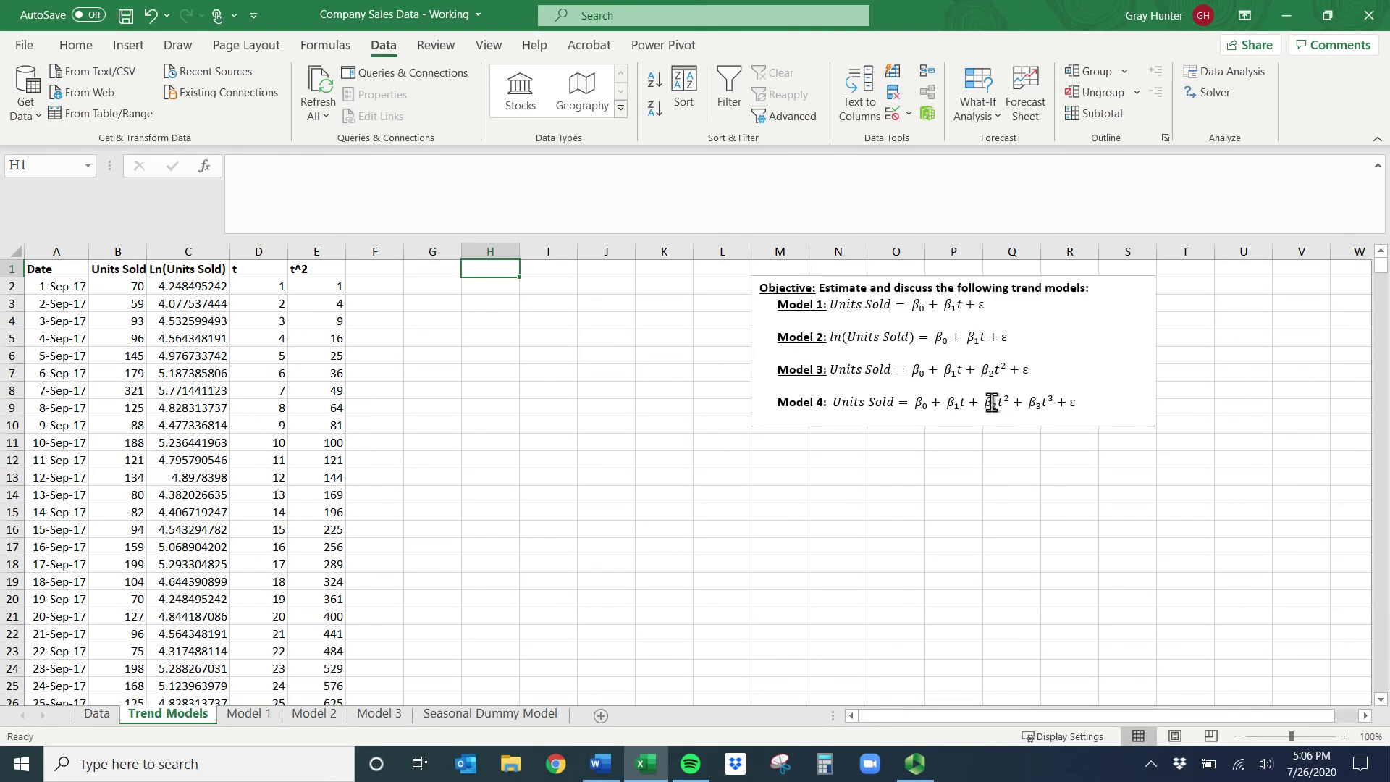
left_click_drag(1043, 404, 1052, 401)
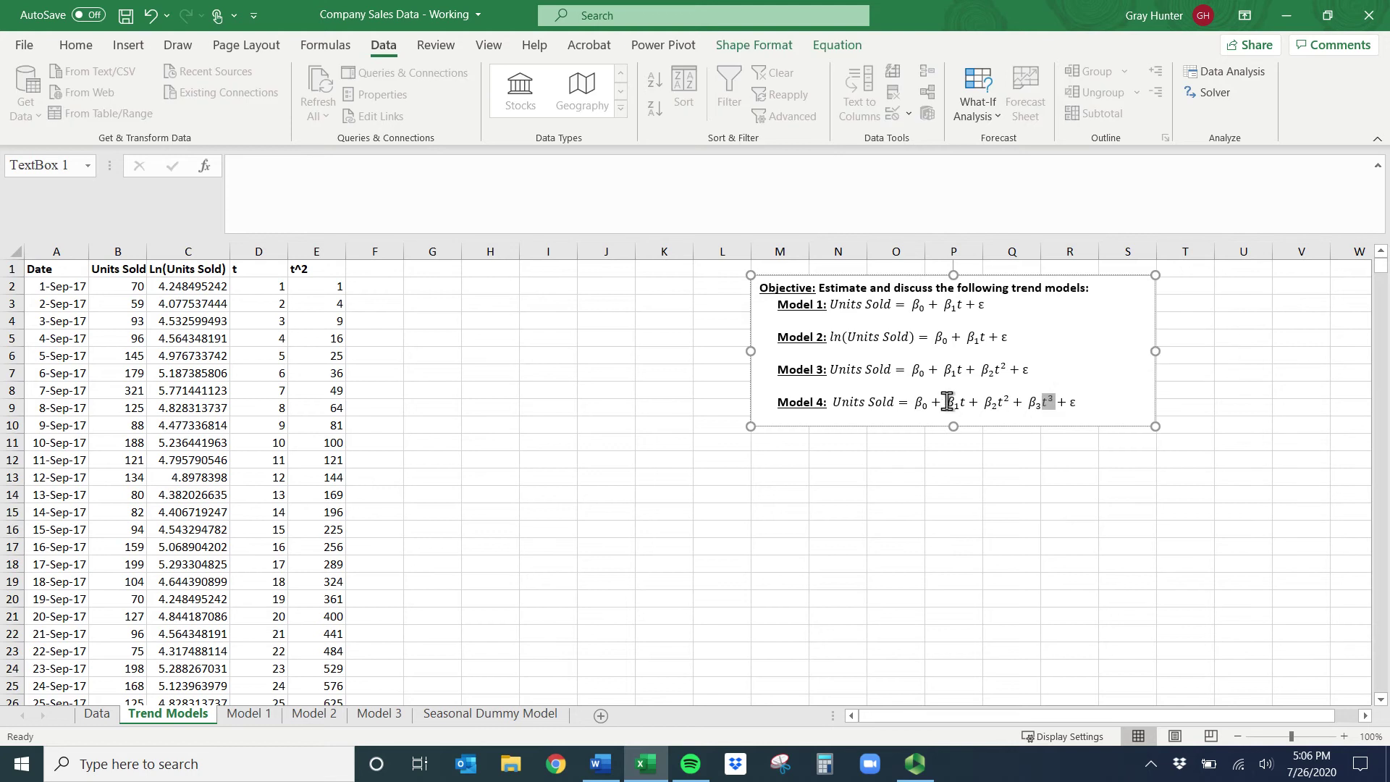
left_click(1055, 402)
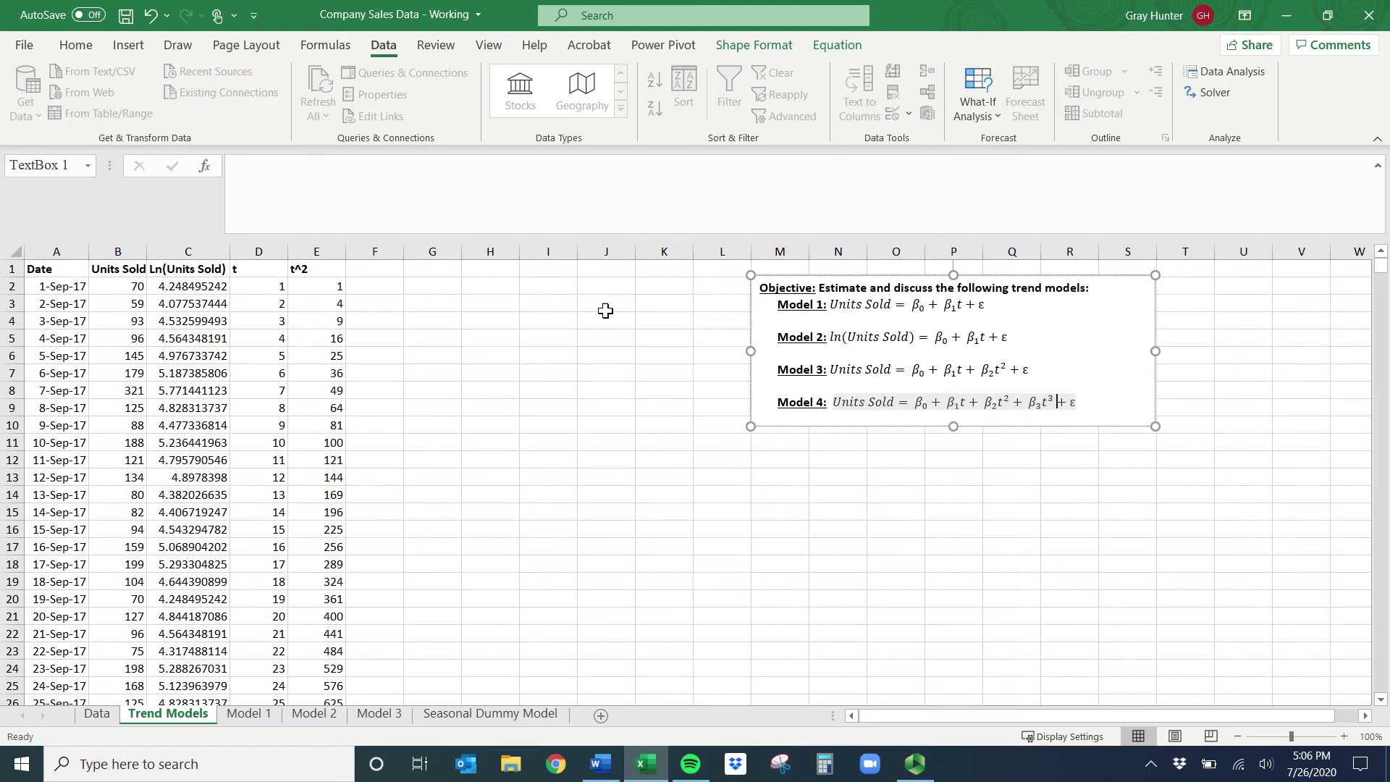
left_click(375, 272)
type("t^3")
key("Return")
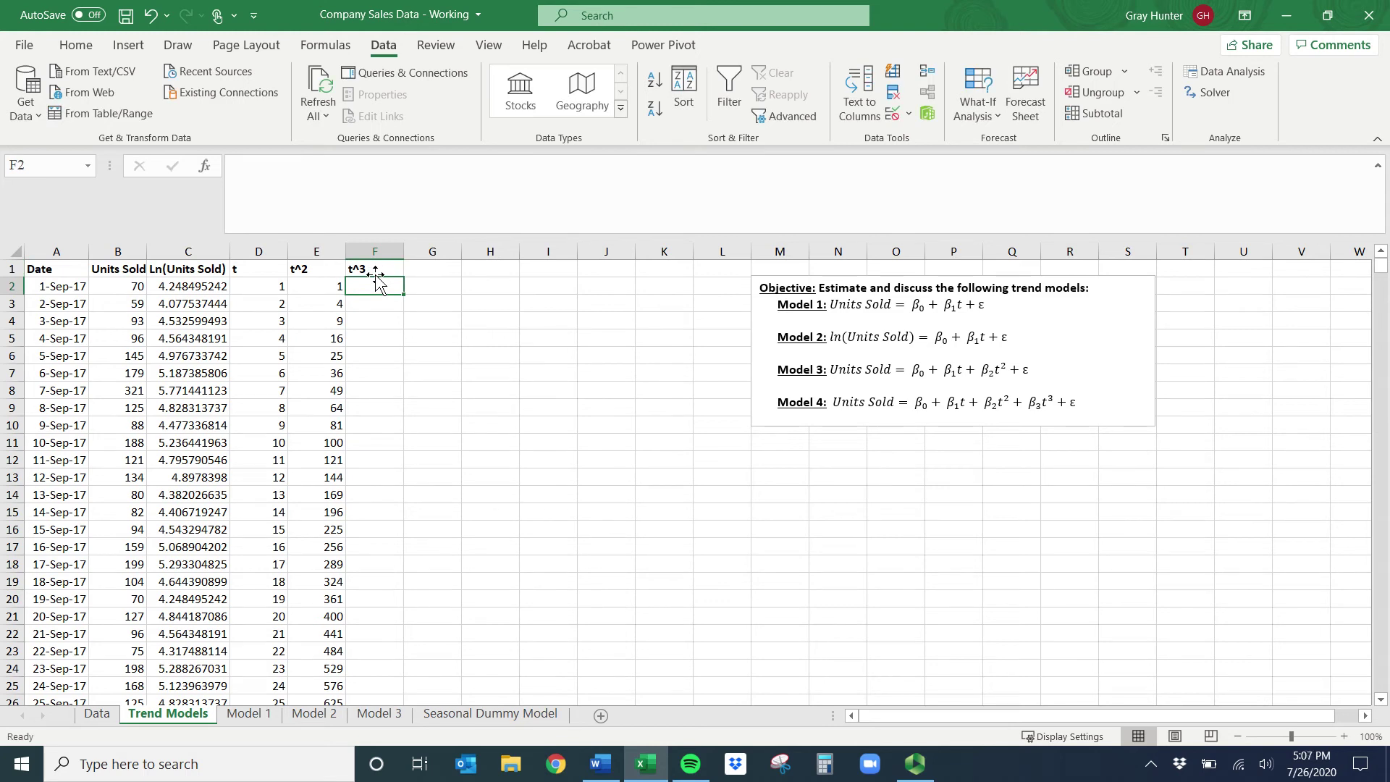
- Cube the time variable in F2 with =D2^3 and fill the formula down to the last data row
type("=")
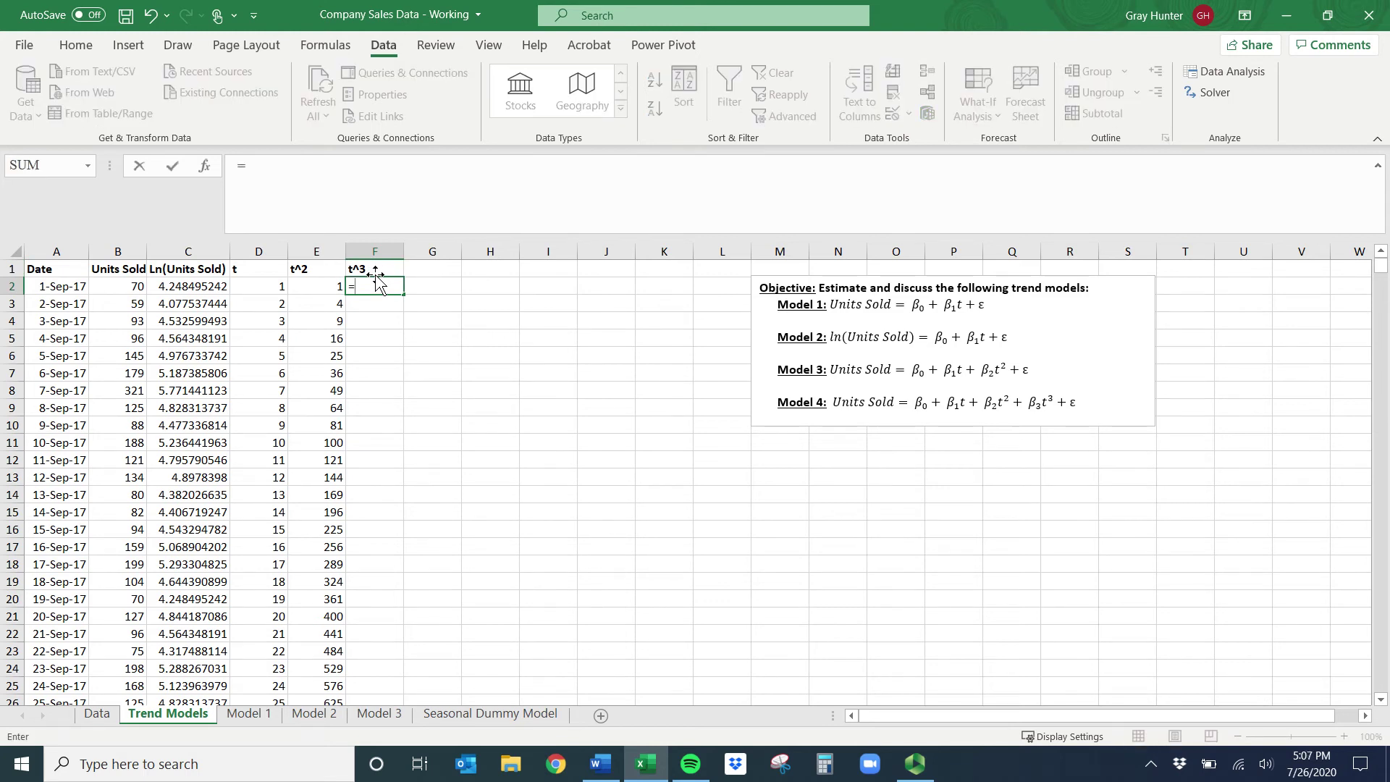
left_click(246, 288)
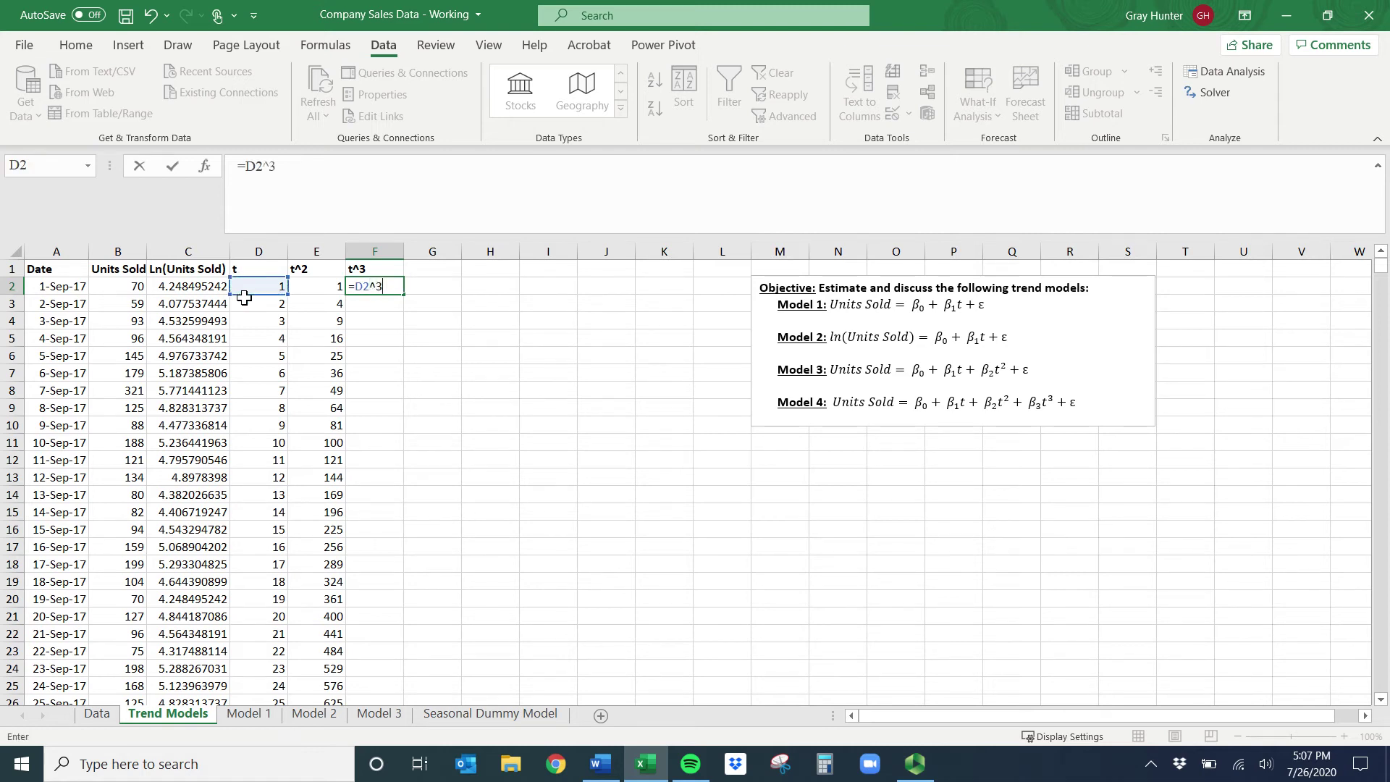
key("Return")
left_click(394, 289)
double_click(403, 295)
left_click(491, 374)
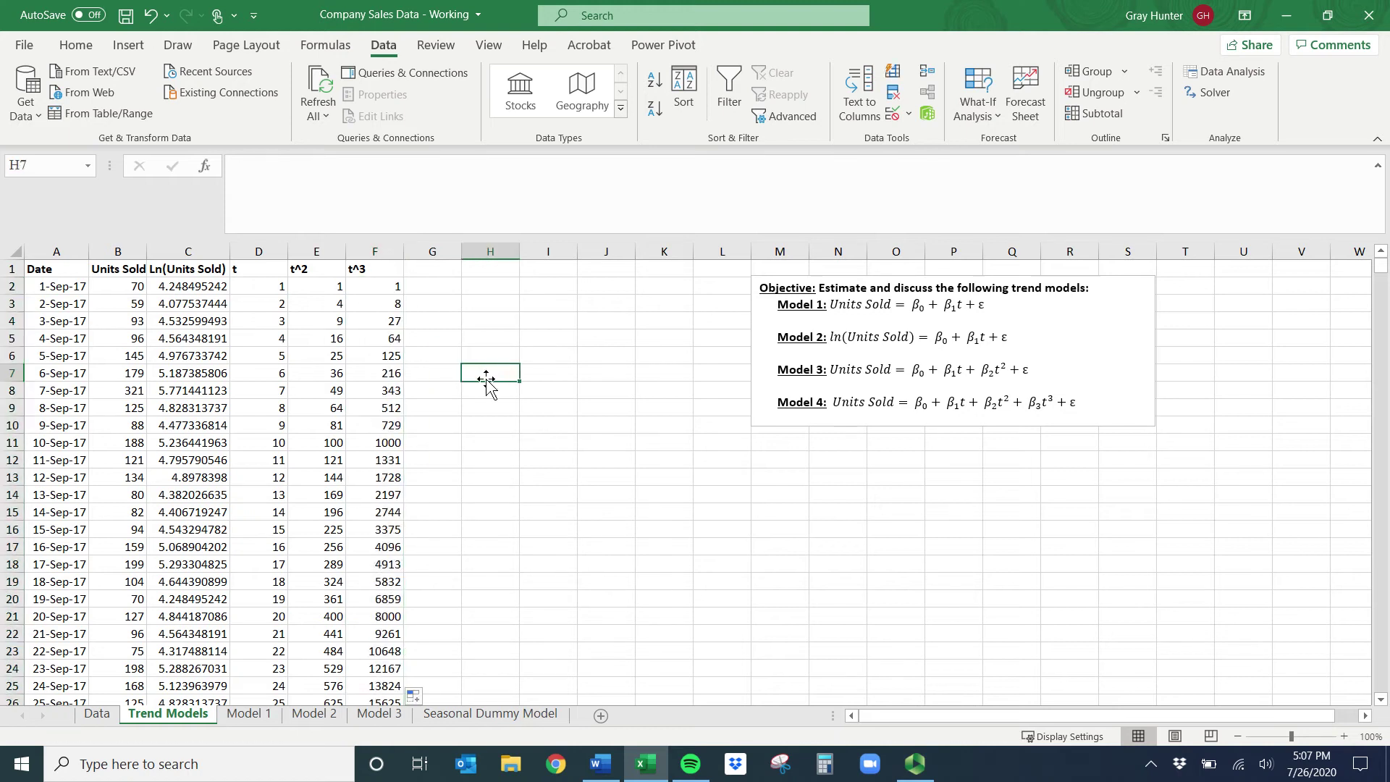
- Run the Model 4 Regression with Input Y Range $B$1:$B$736 and Input X Range $D$1:$F$736, including labels, to a new worksheet
left_click(116, 251)
left_click_drag(258, 251, 375, 251)
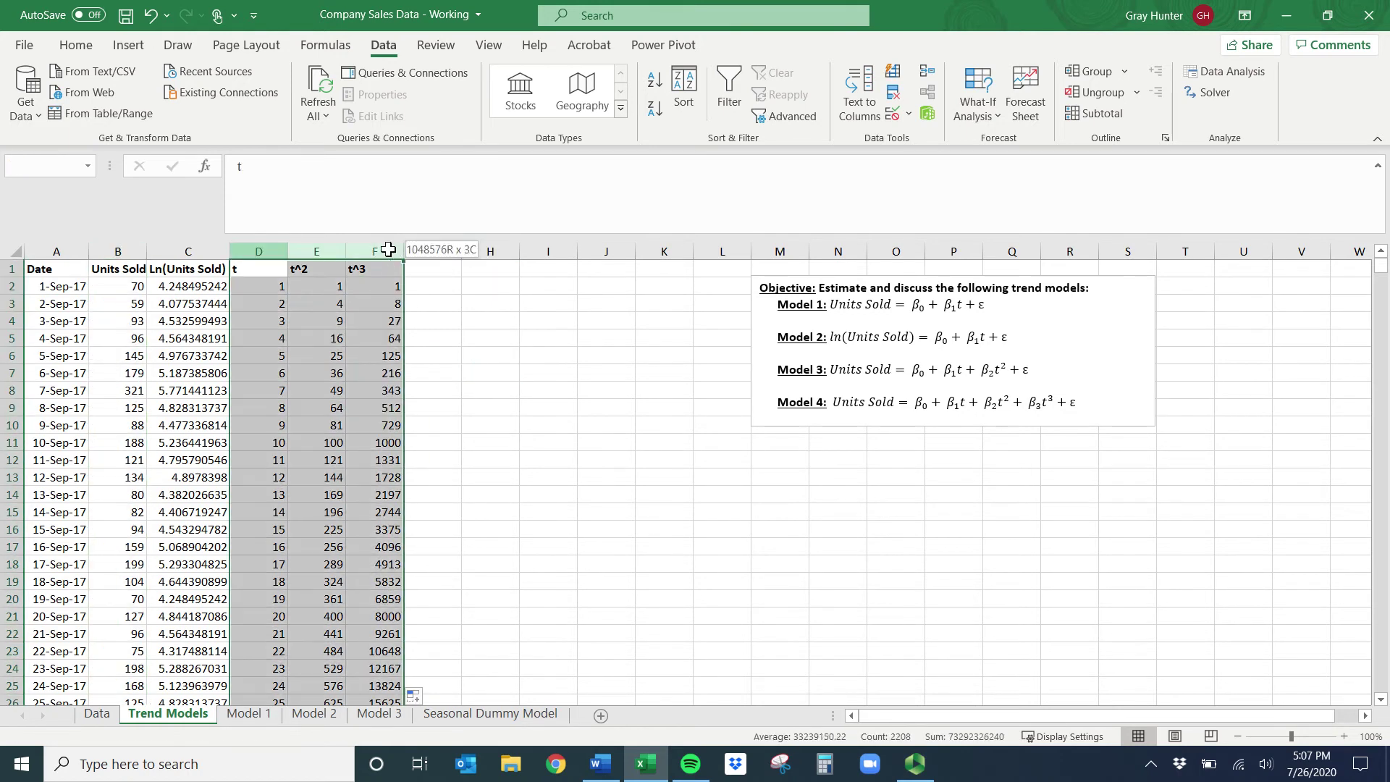
left_click(415, 342)
left_click(1223, 71)
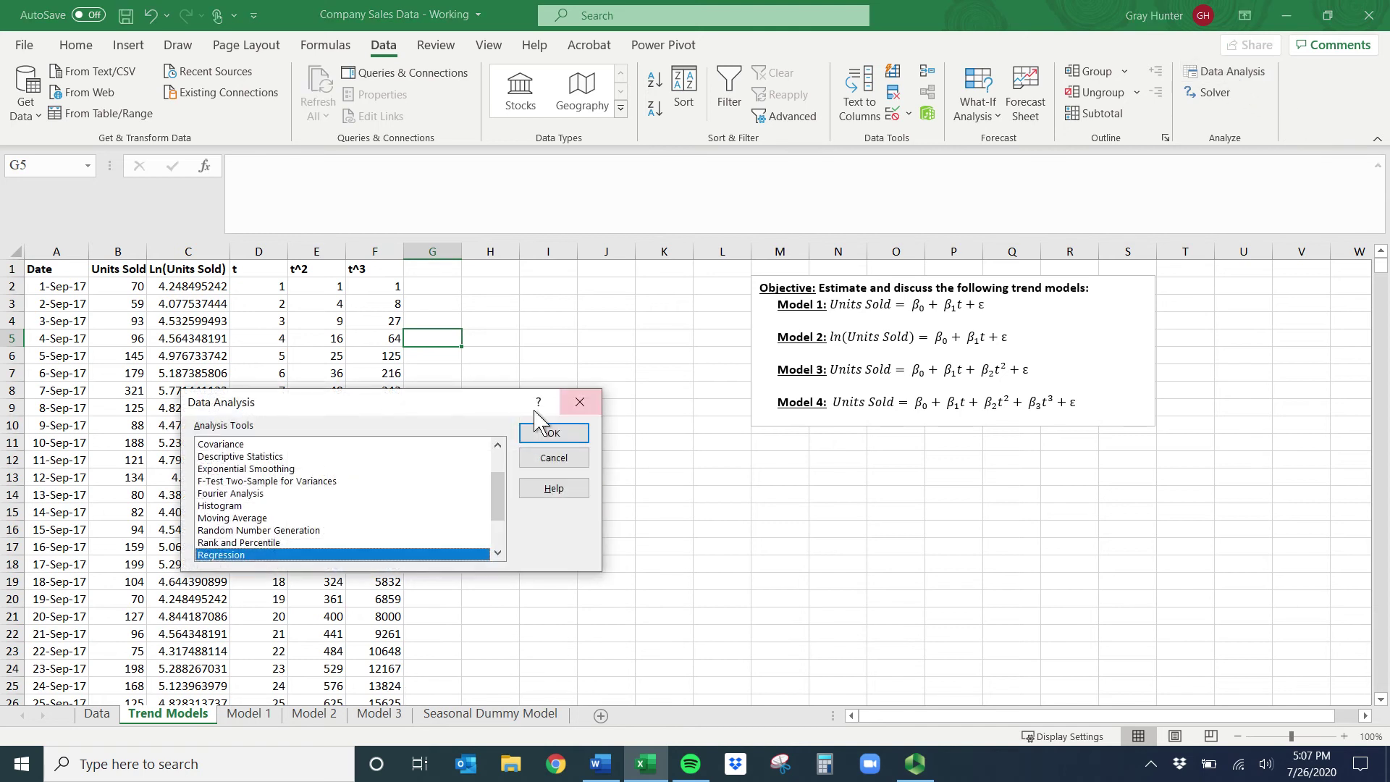
left_click(524, 435)
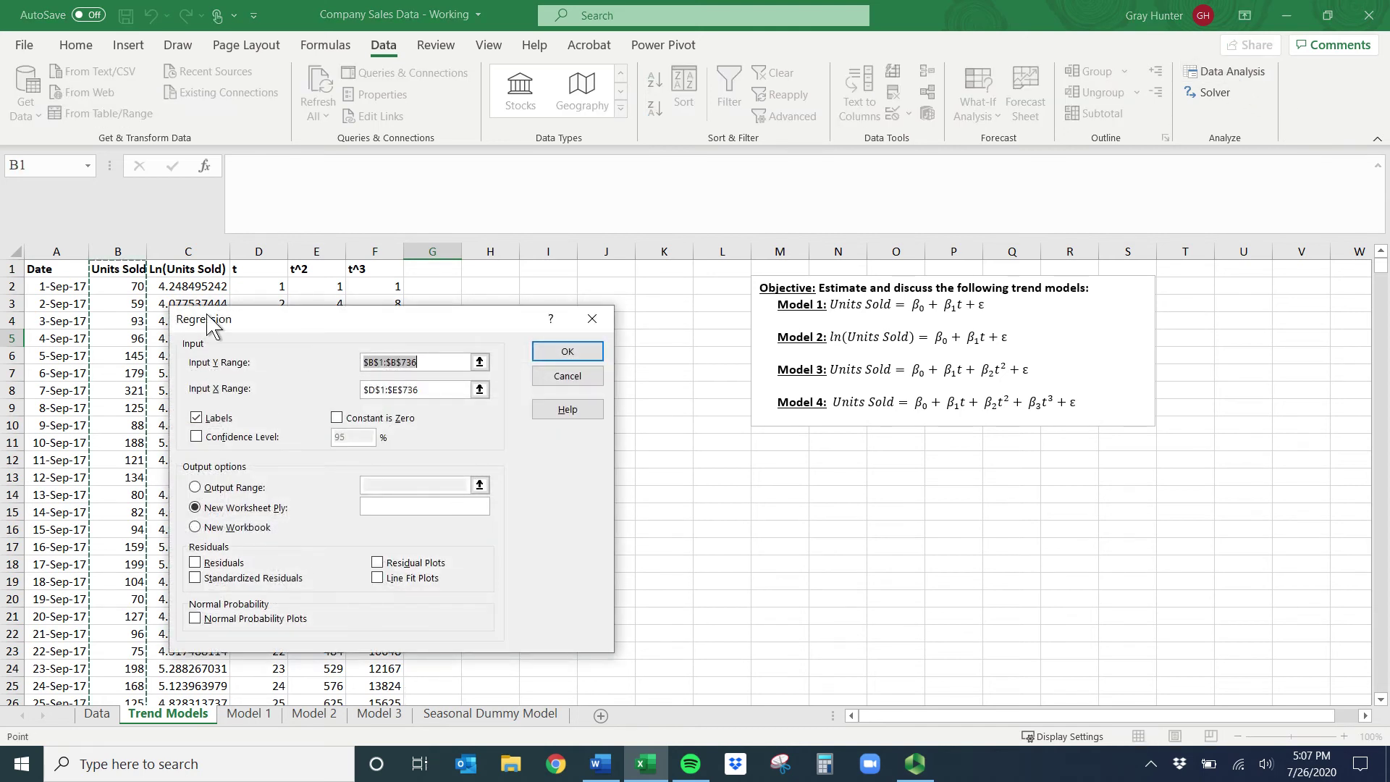
left_click(479, 389)
left_click(265, 269)
left_click_drag(265, 270, 377, 273)
key("ctrl+shift+Down")
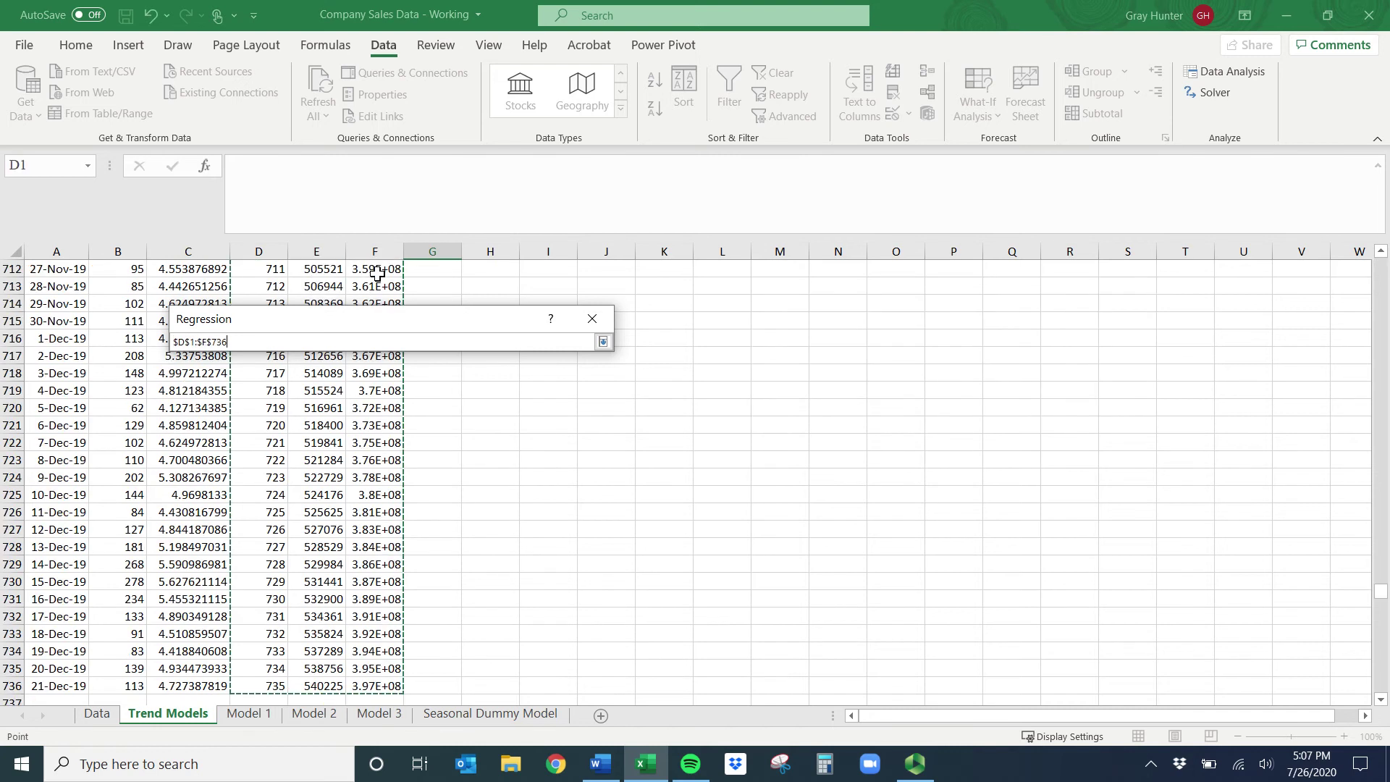
key("Return")
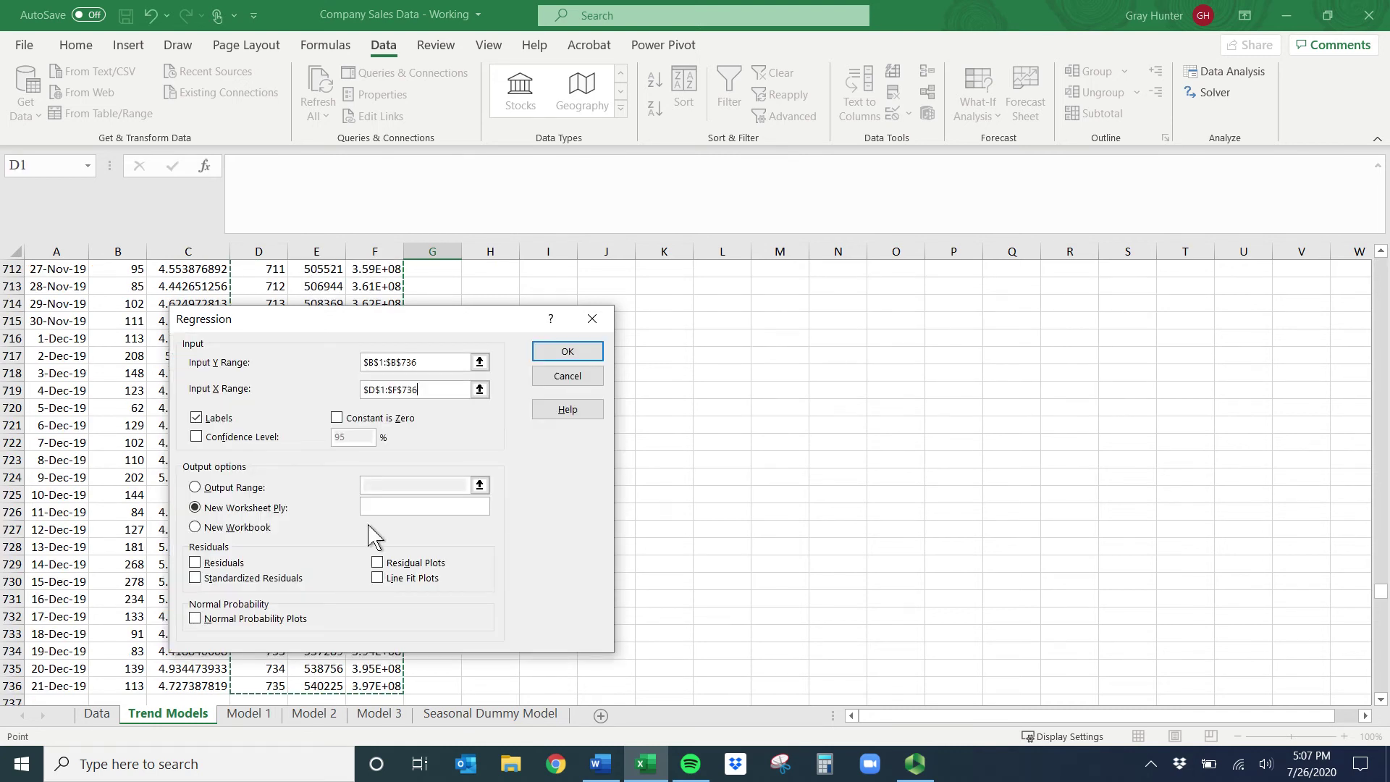
left_click(565, 353)
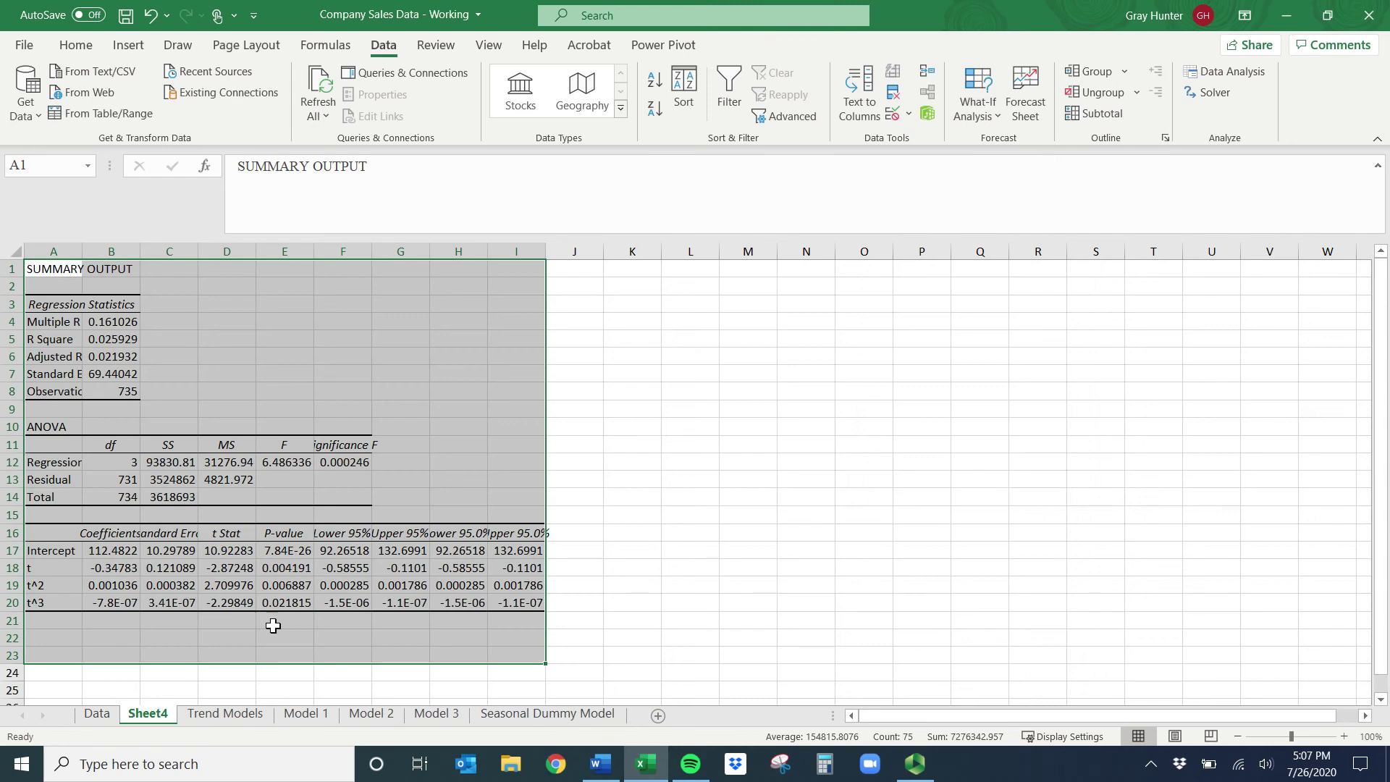
- Place the new regression output sheet directly after the Model 3 sheet and rename it Model 4
left_click_drag(148, 716, 477, 724)
right_click(456, 721)
left_click(507, 512)
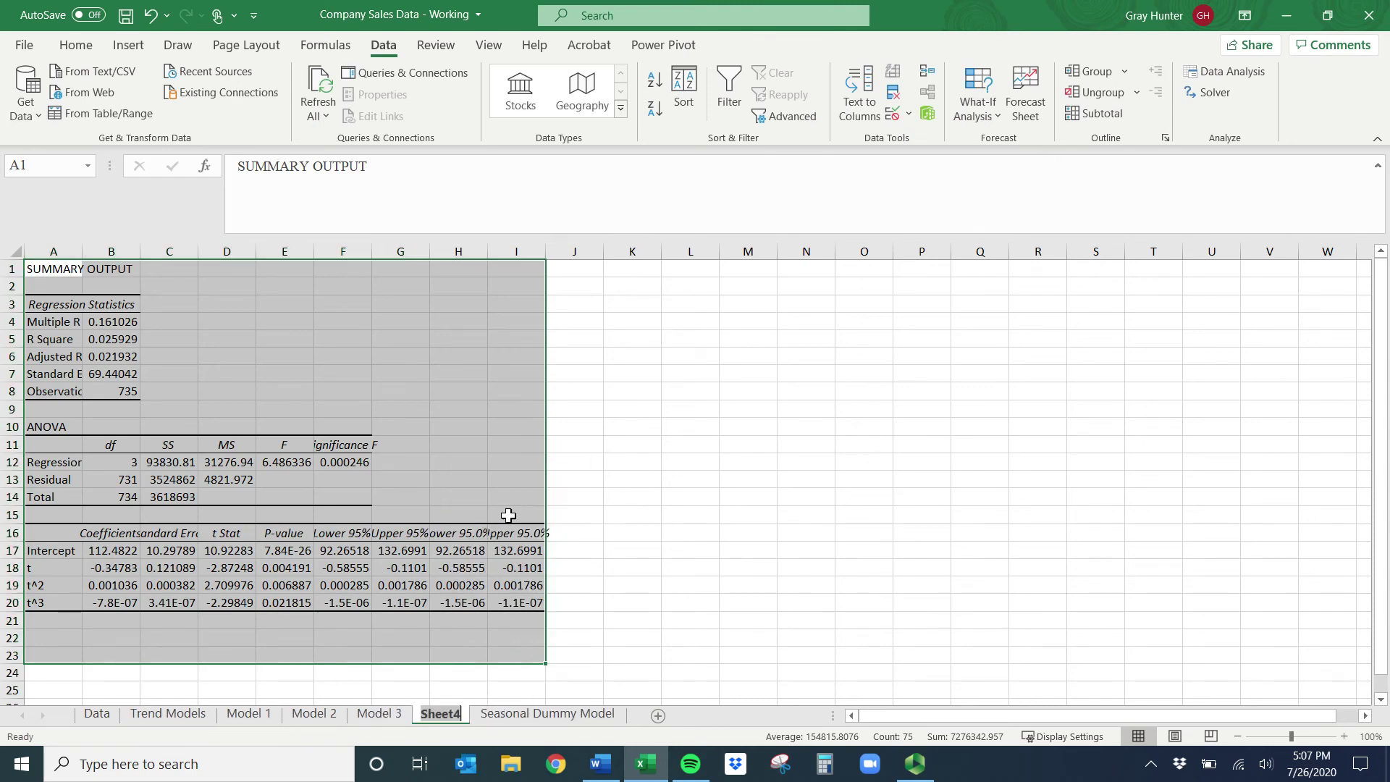
type("Model 4")
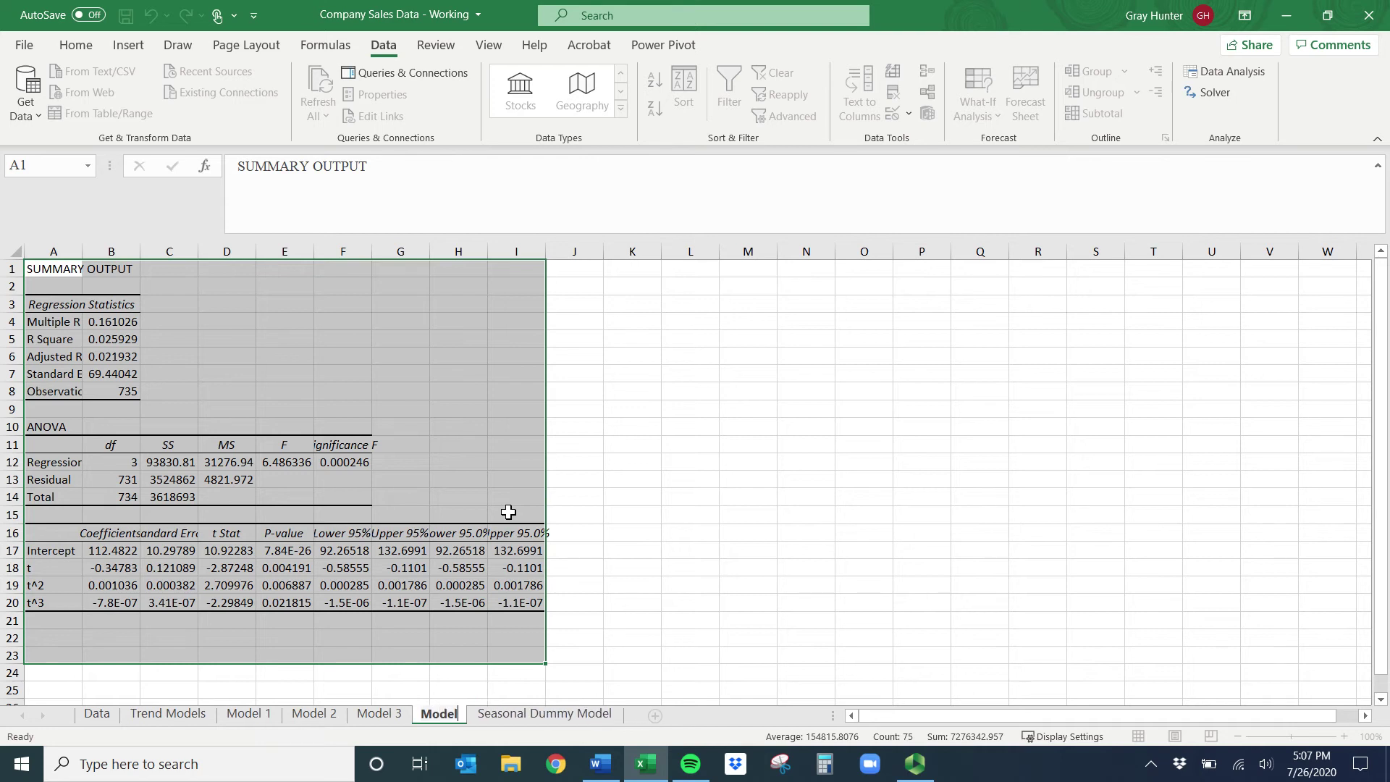
key("Return")
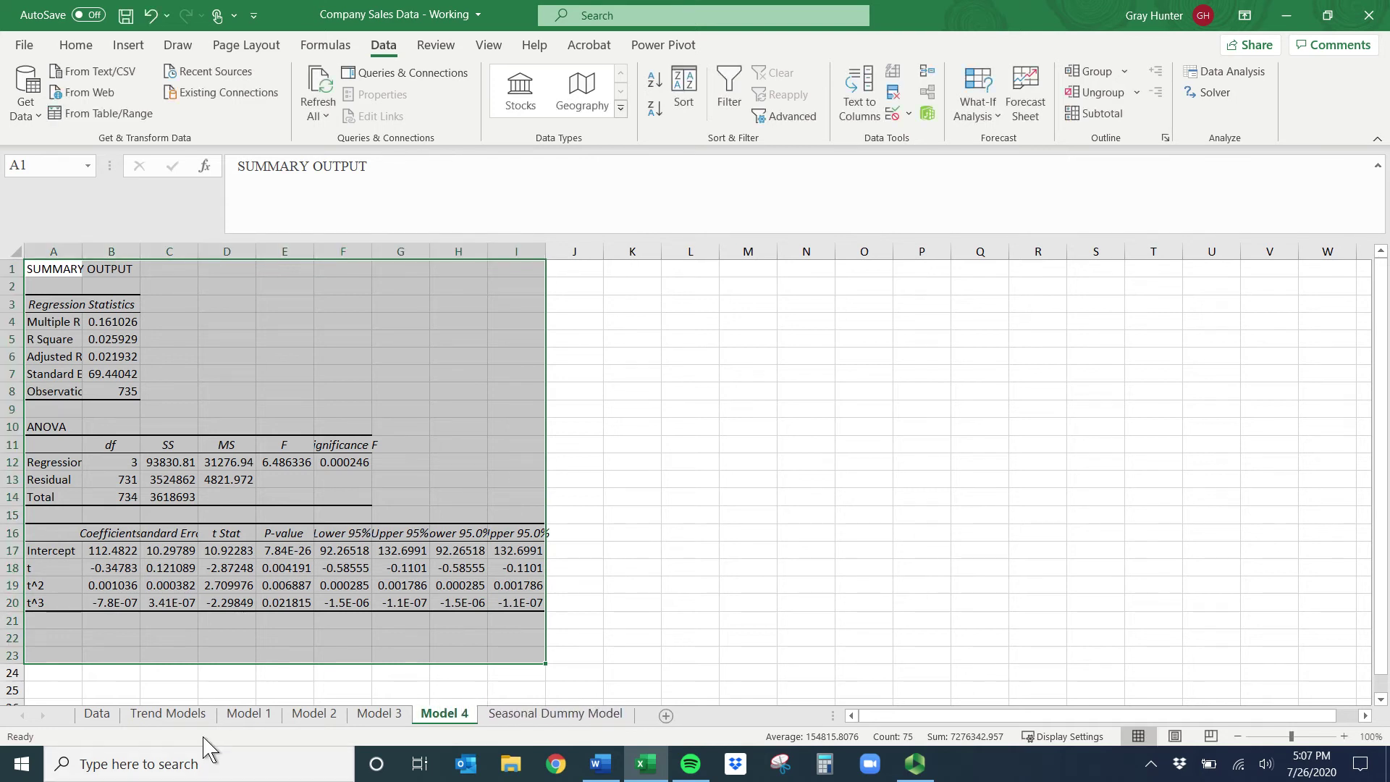
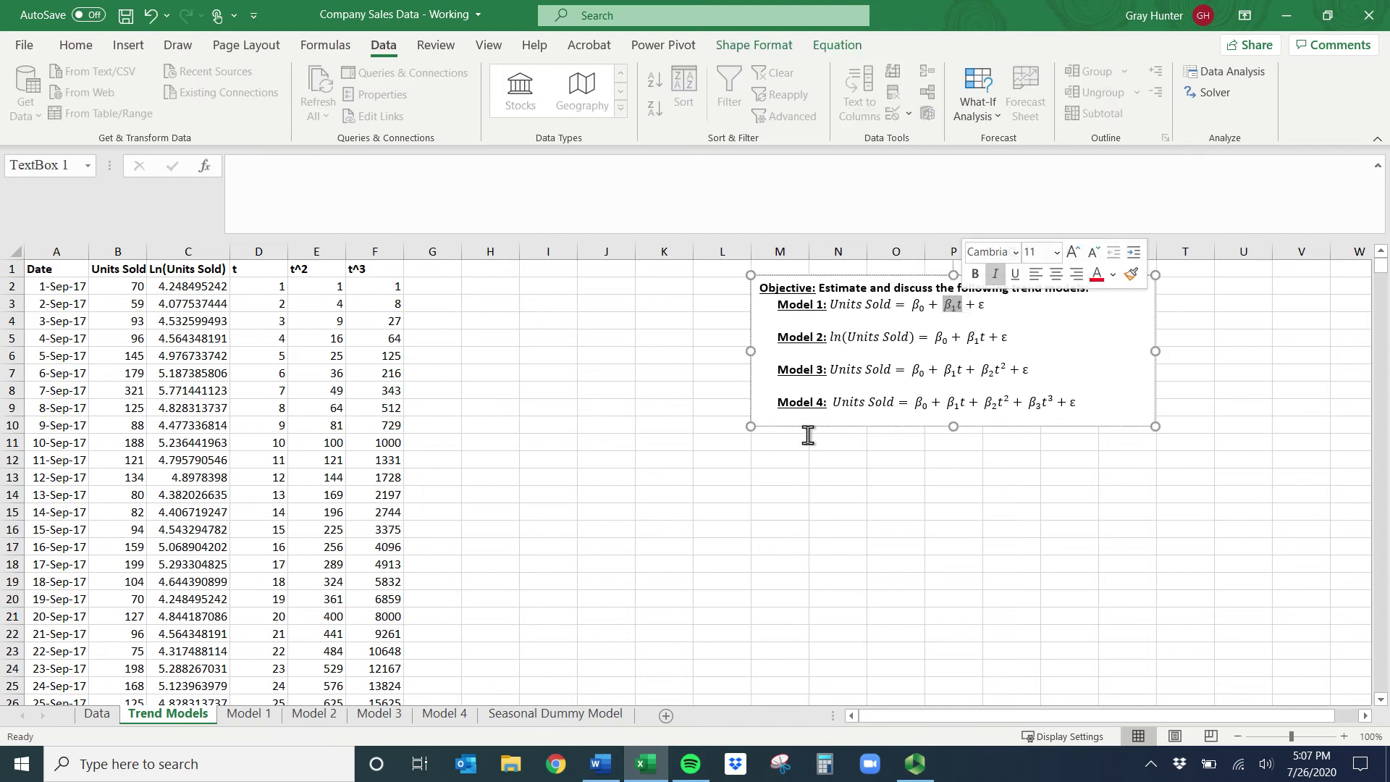
- On the Model 1 sheet, widen column A to fit its labels and inspect the R Square and Standard Error cells
left_click(249, 713)
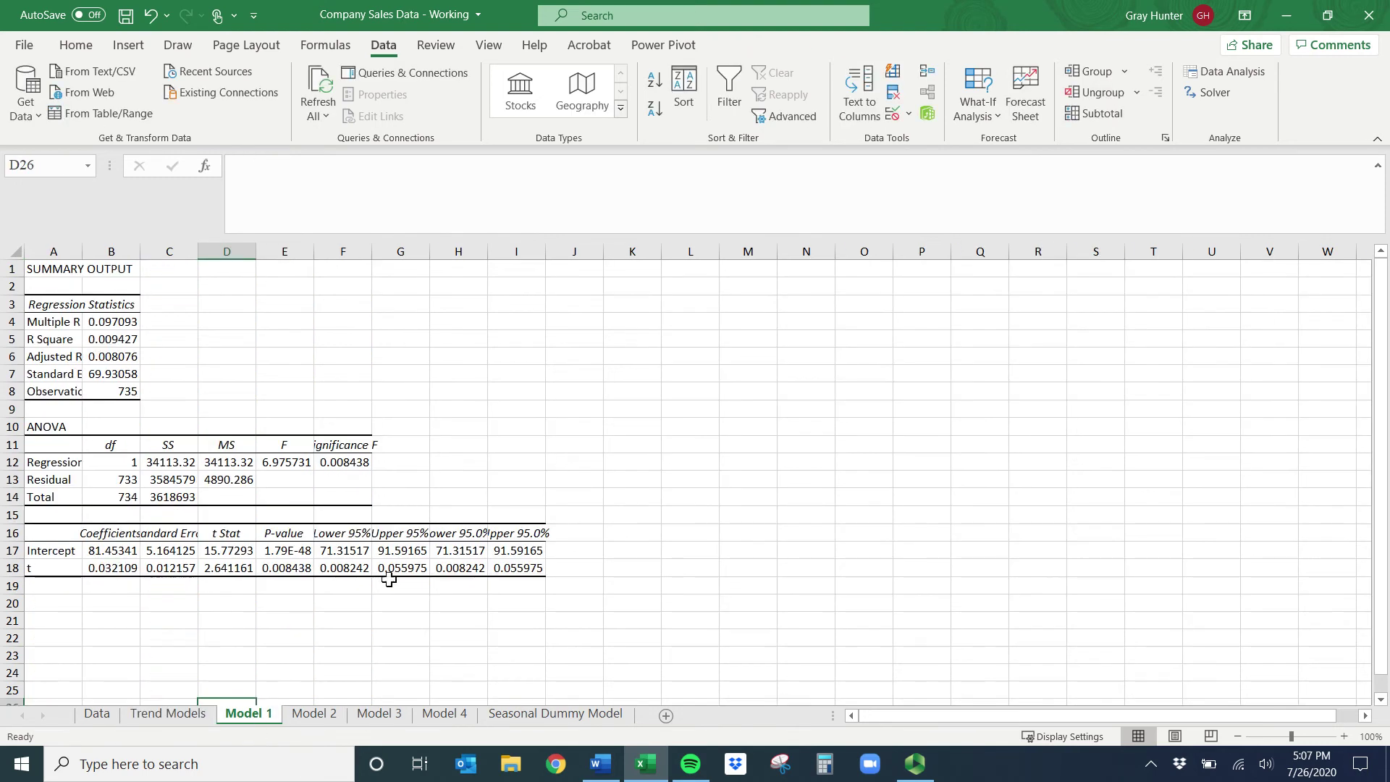
left_click(112, 568)
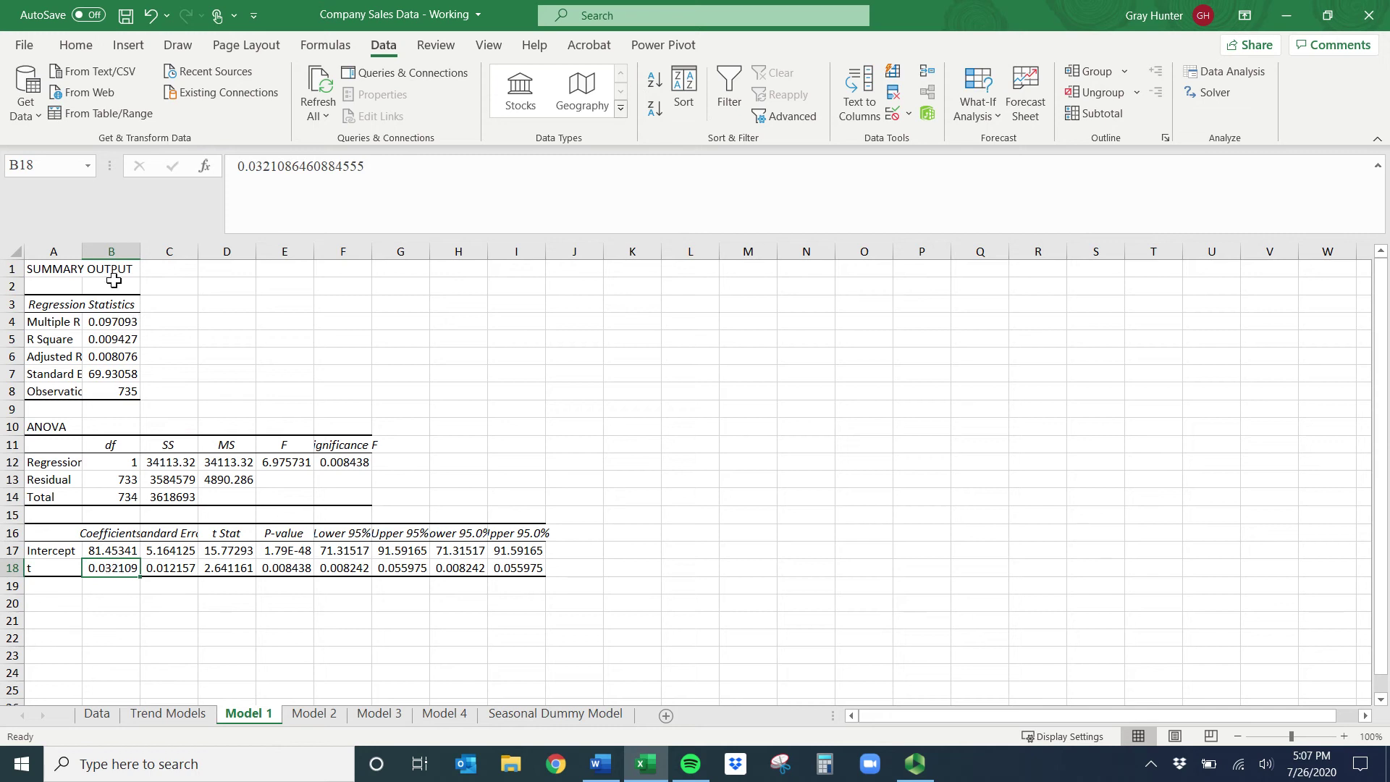
left_click_drag(83, 250, 131, 250)
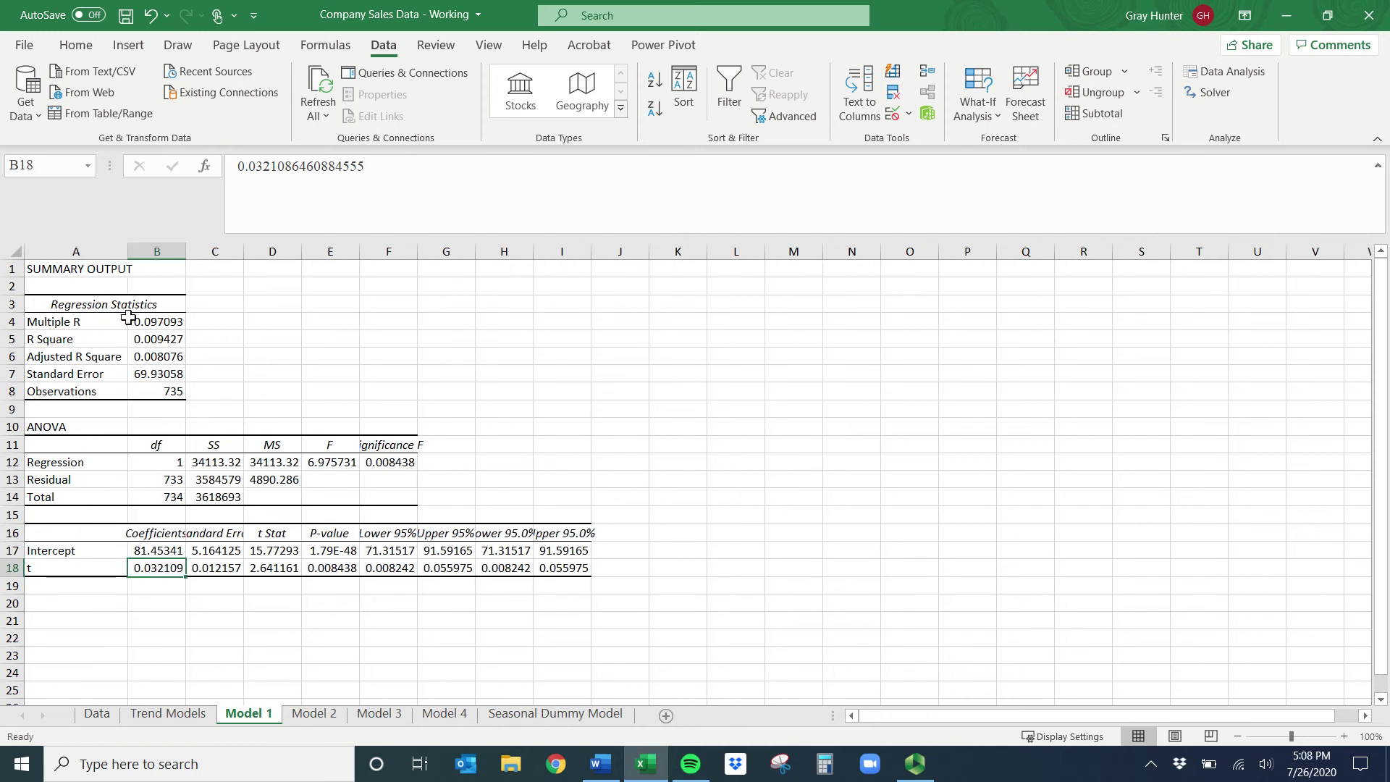
left_click(144, 345)
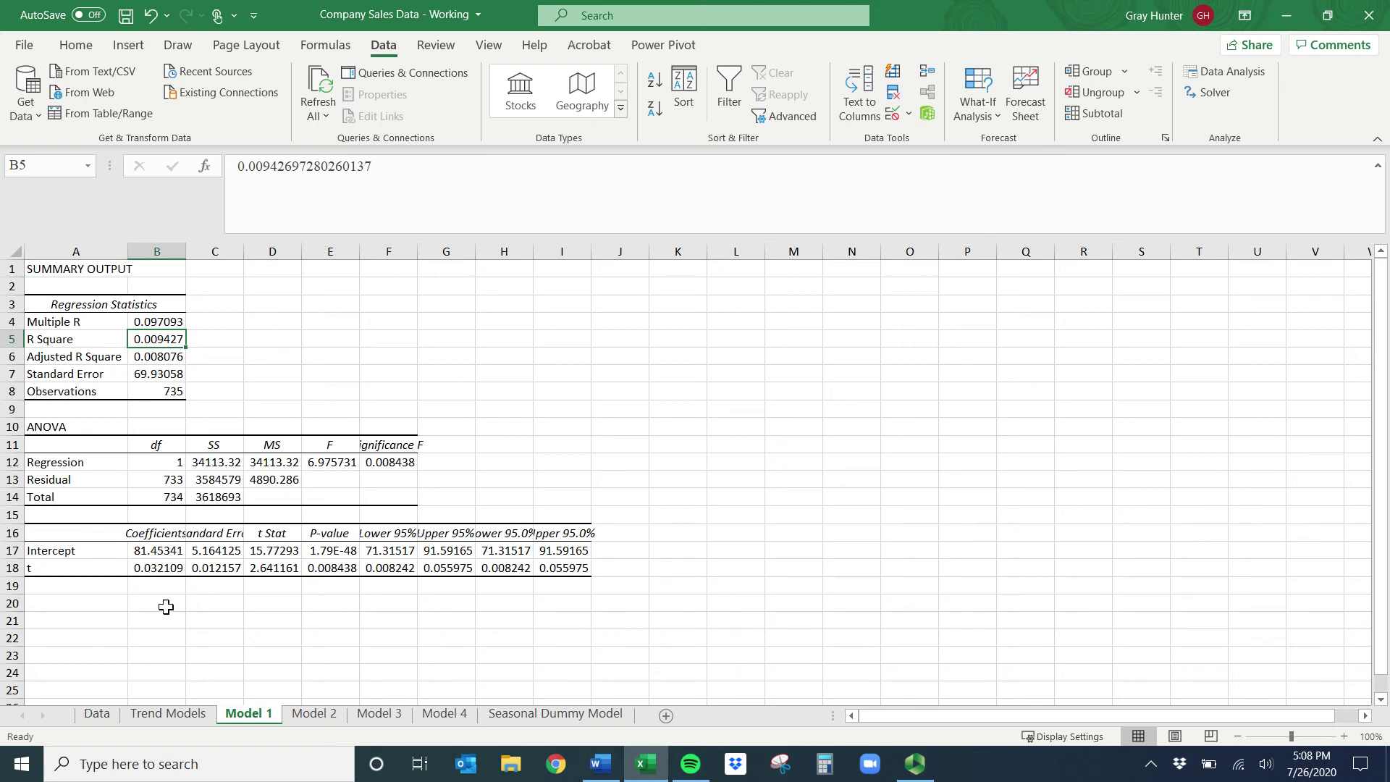
left_click(158, 375)
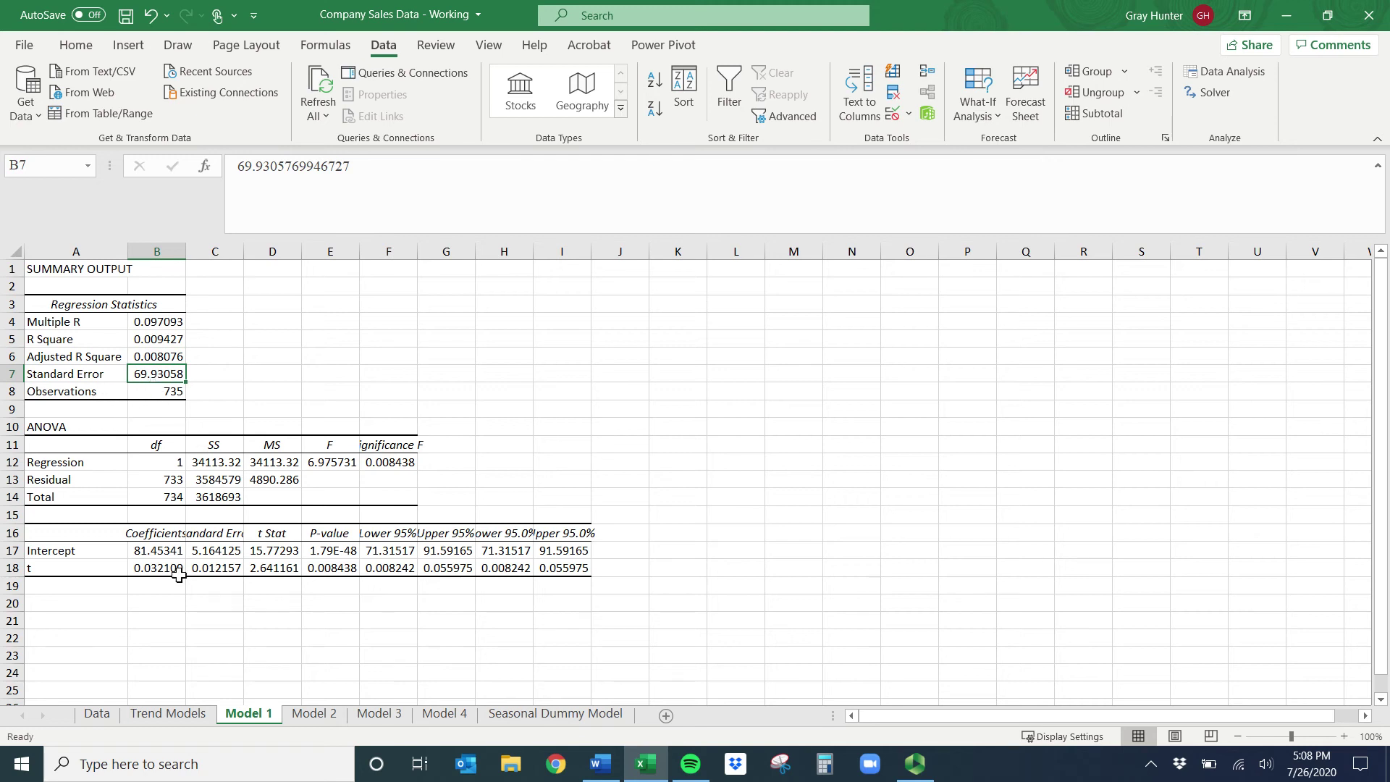
- Enter "As time increases by 1 day, units sold increasese by 0.03 units, OAAEC" in B19 of the Model 1 sheet as the t coefficient's interpretation
left_click(156, 533)
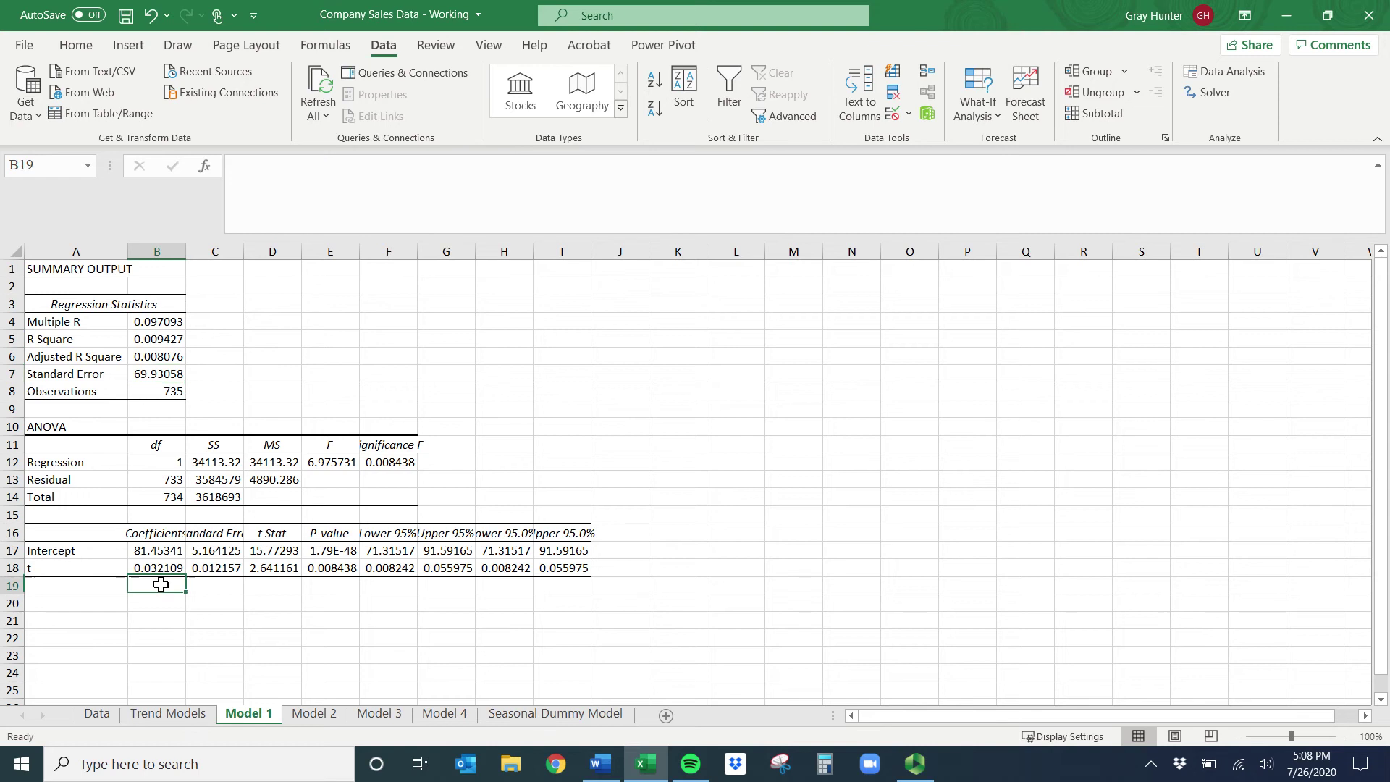
left_click(149, 569)
left_click(155, 587)
type("As time increaes")
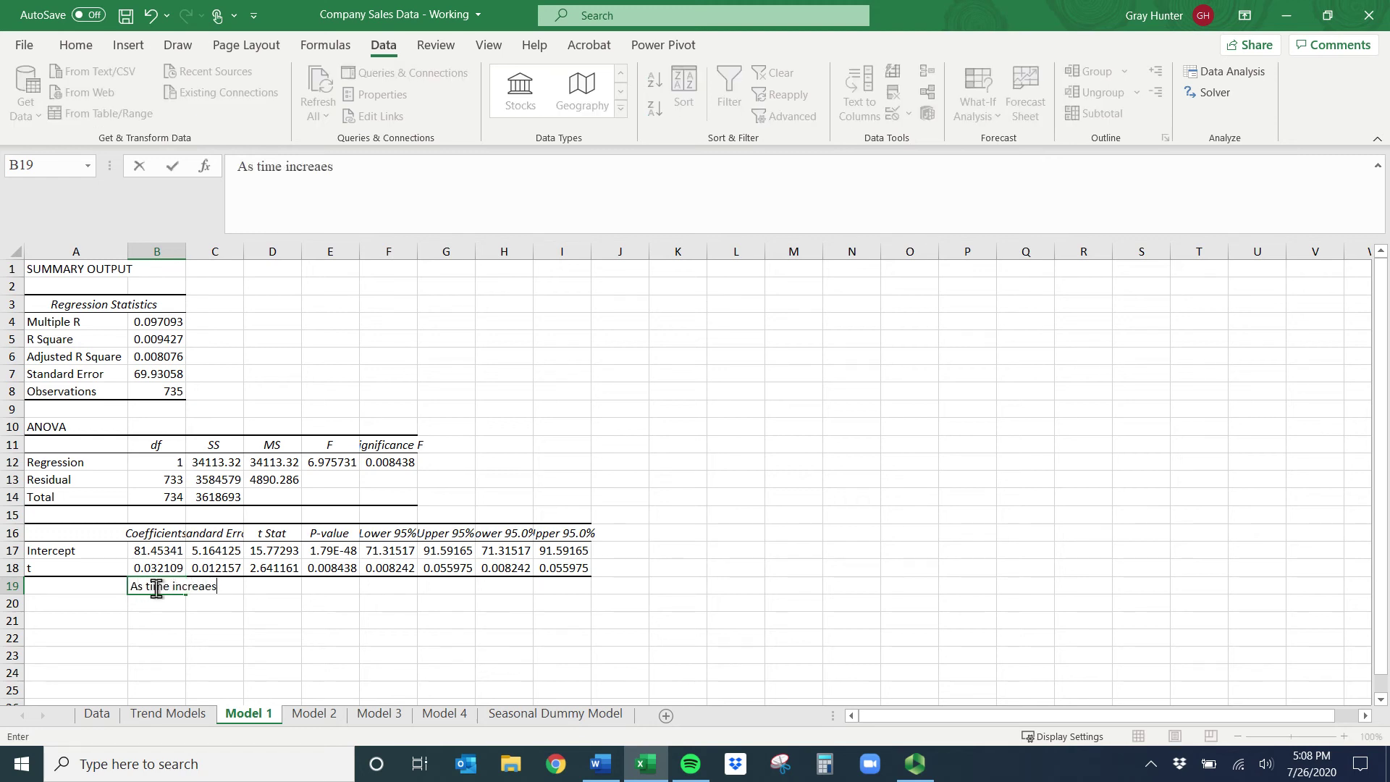
key("BackSpace")
key("BackSpace")
type("ses by 1 day, unt")
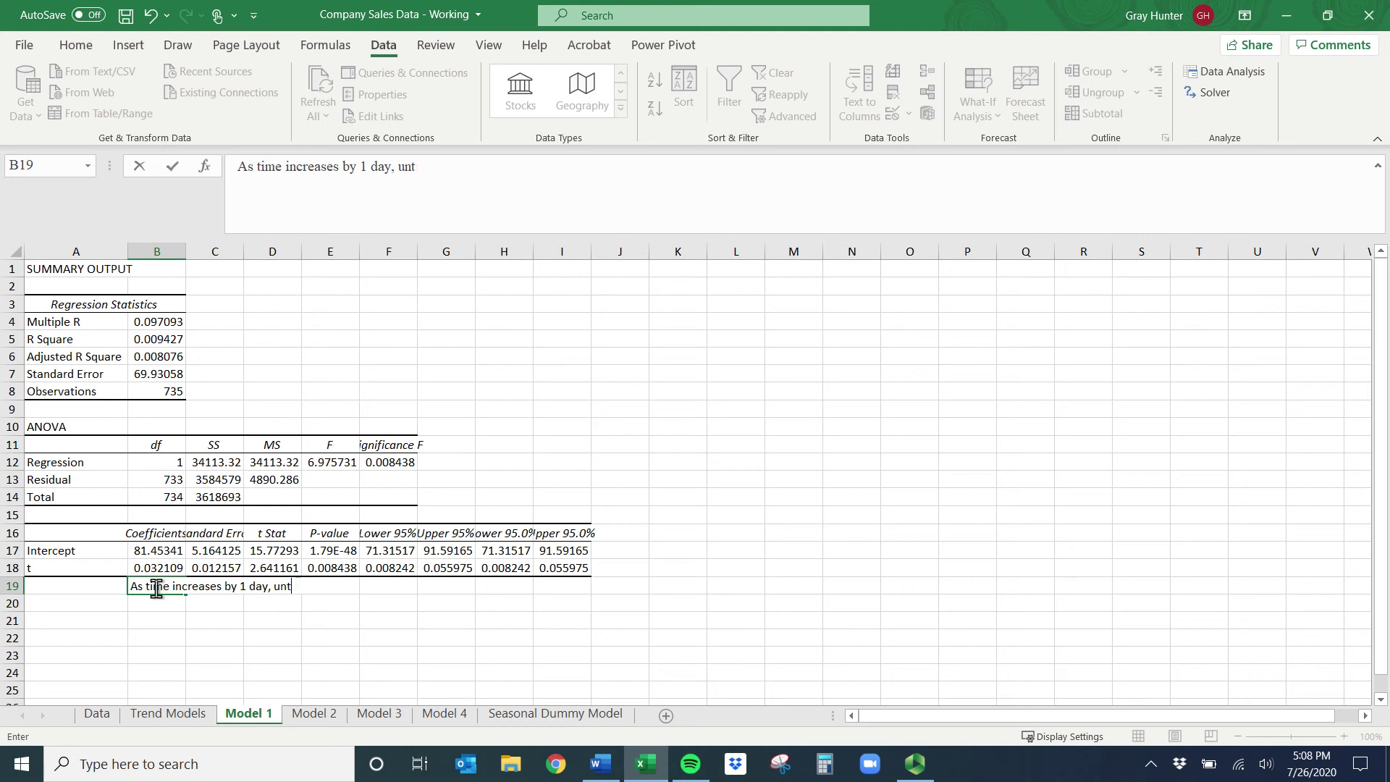
type("is ss sold increasese by")
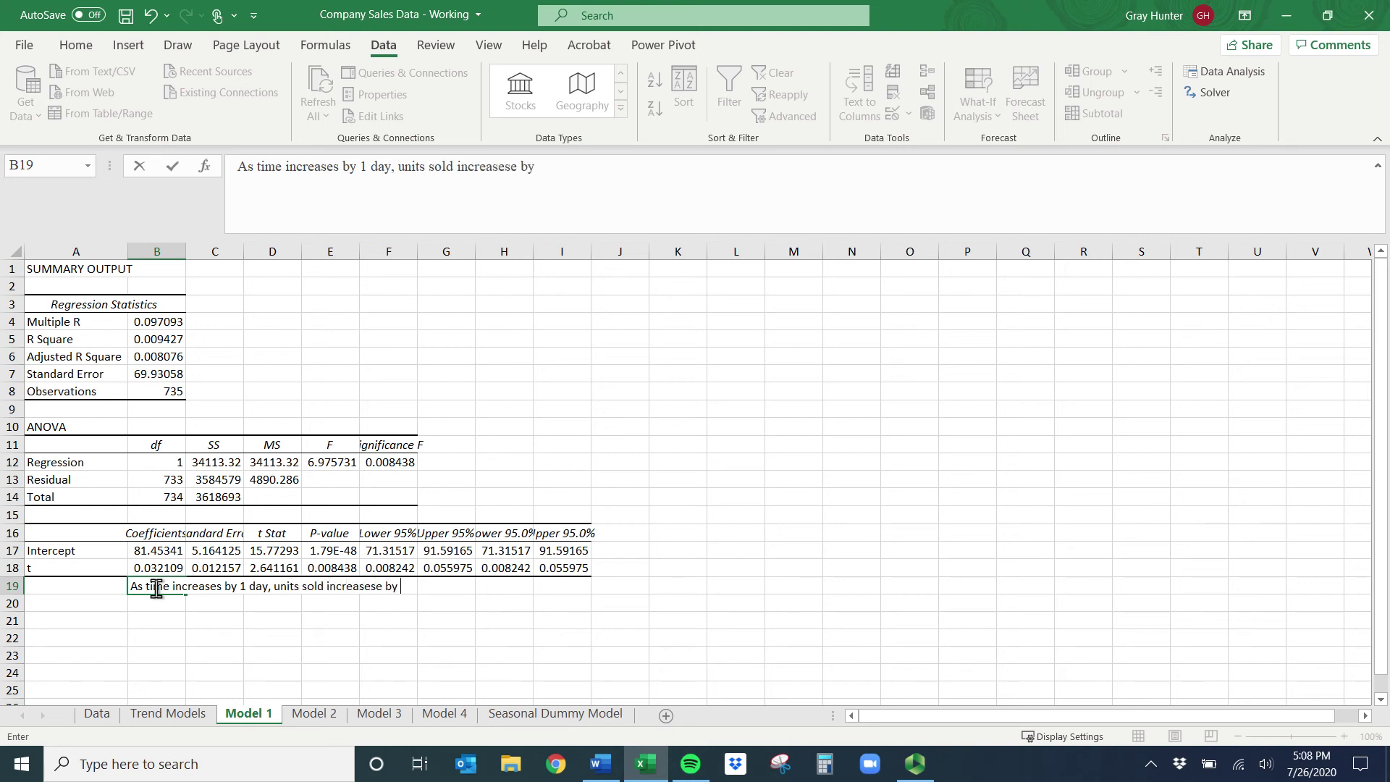
type(" 0.03 unti")
type(" OA")
type("EX")
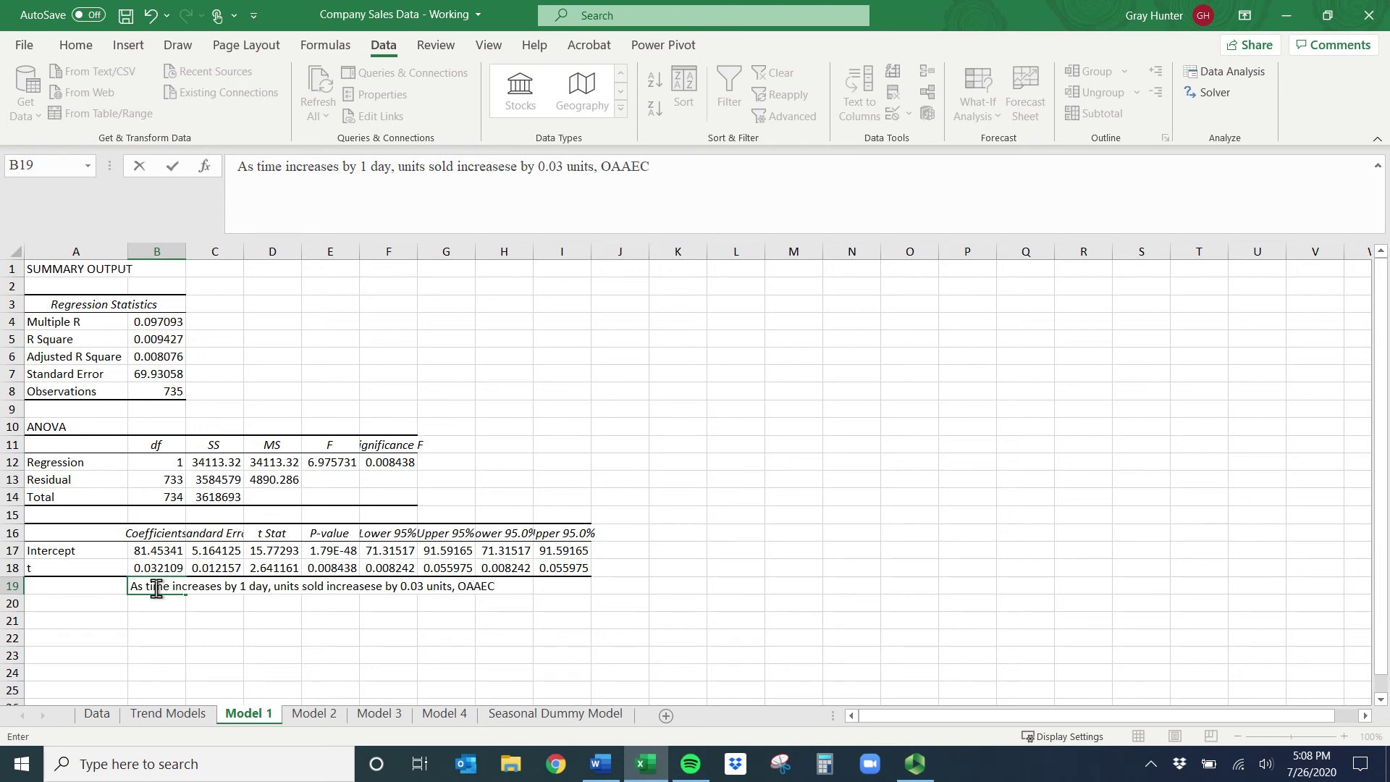
key("Return")
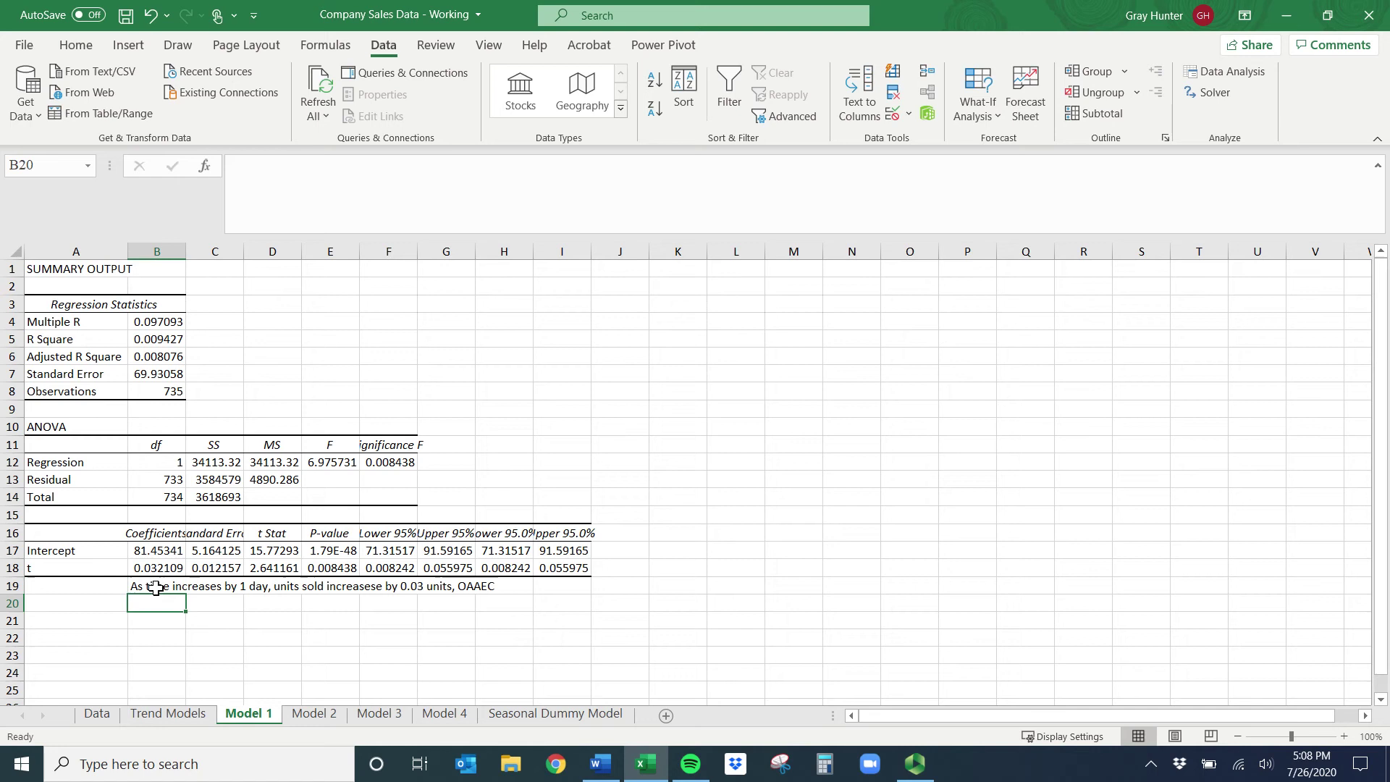
left_click(156, 586)
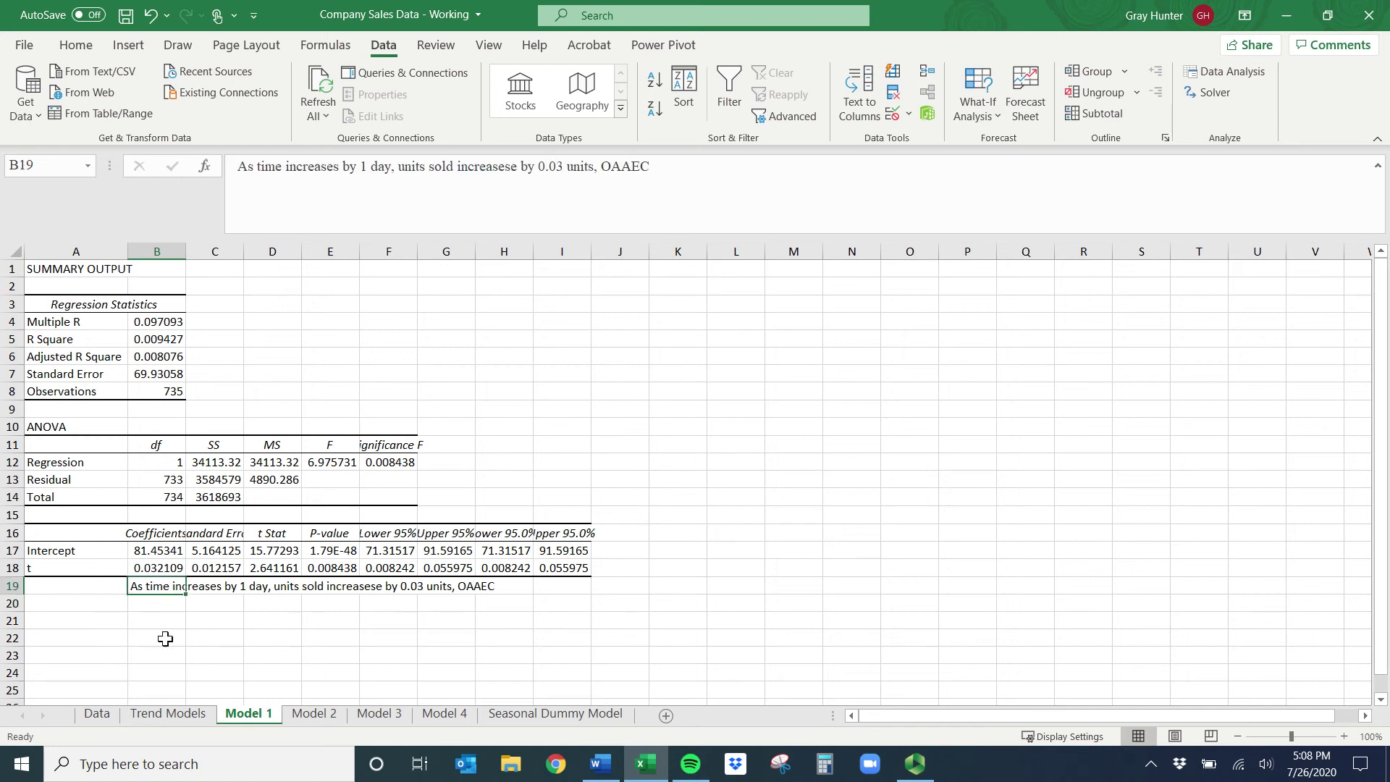
- Examine the Model 2 equation on the Trend Models sheet, focusing on its ln(Units Sold) response and the β1t term
left_click(170, 714)
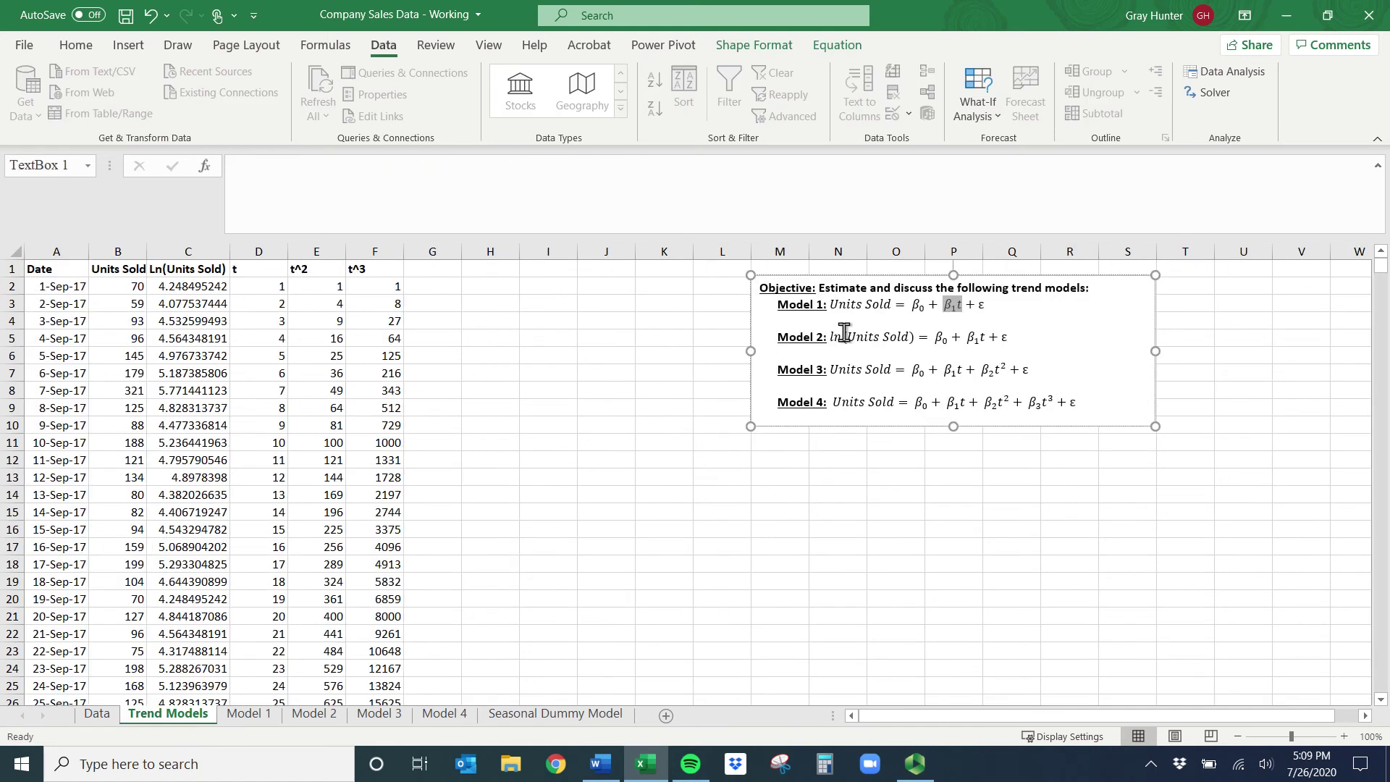
left_click_drag(835, 338, 1006, 333)
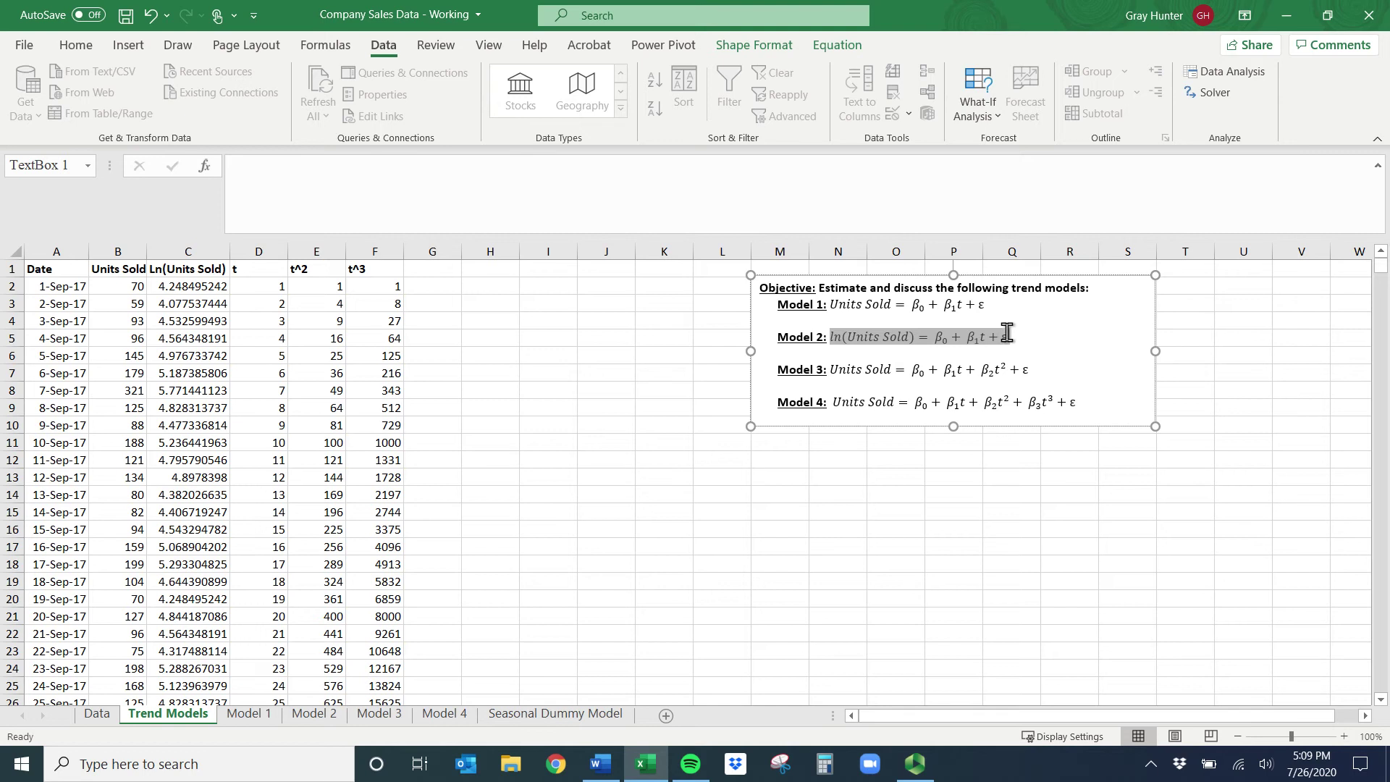
left_click(834, 338)
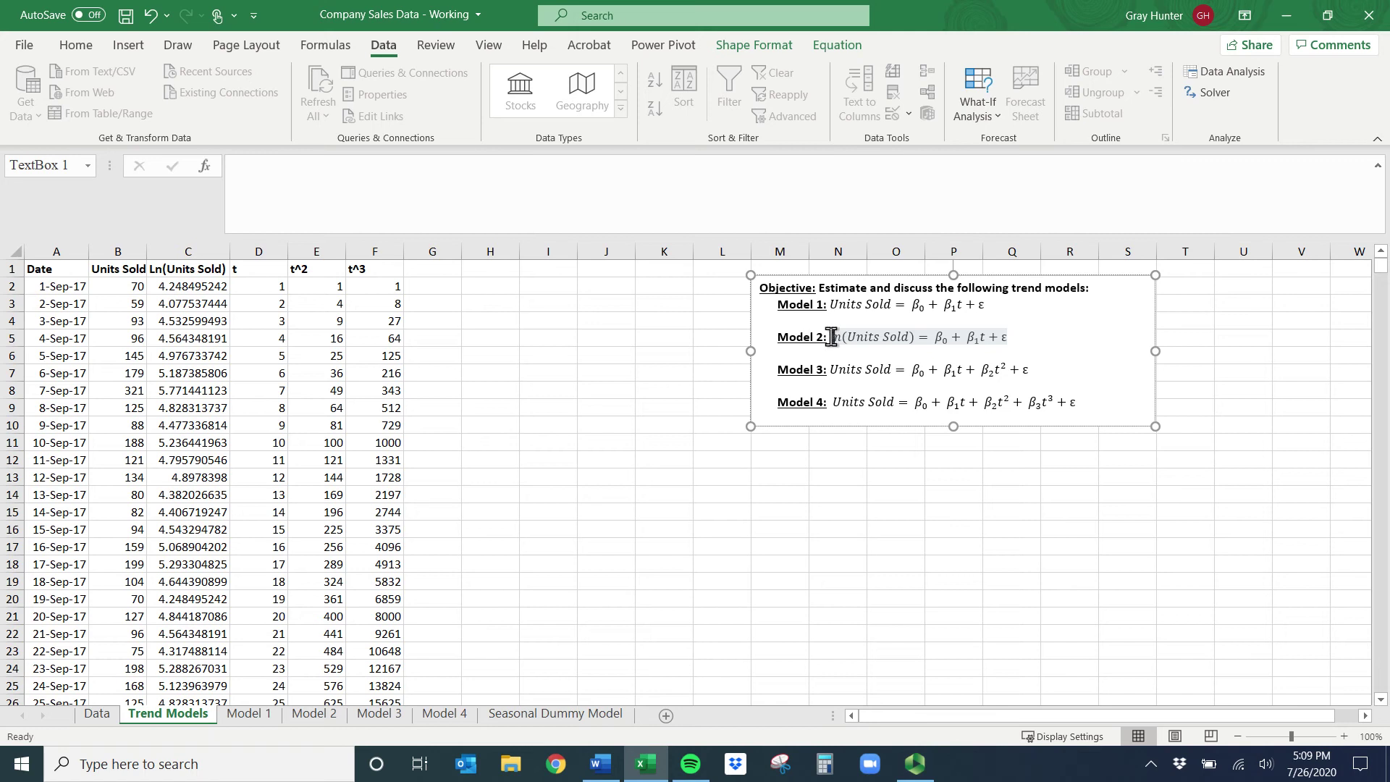
left_click_drag(831, 336, 911, 331)
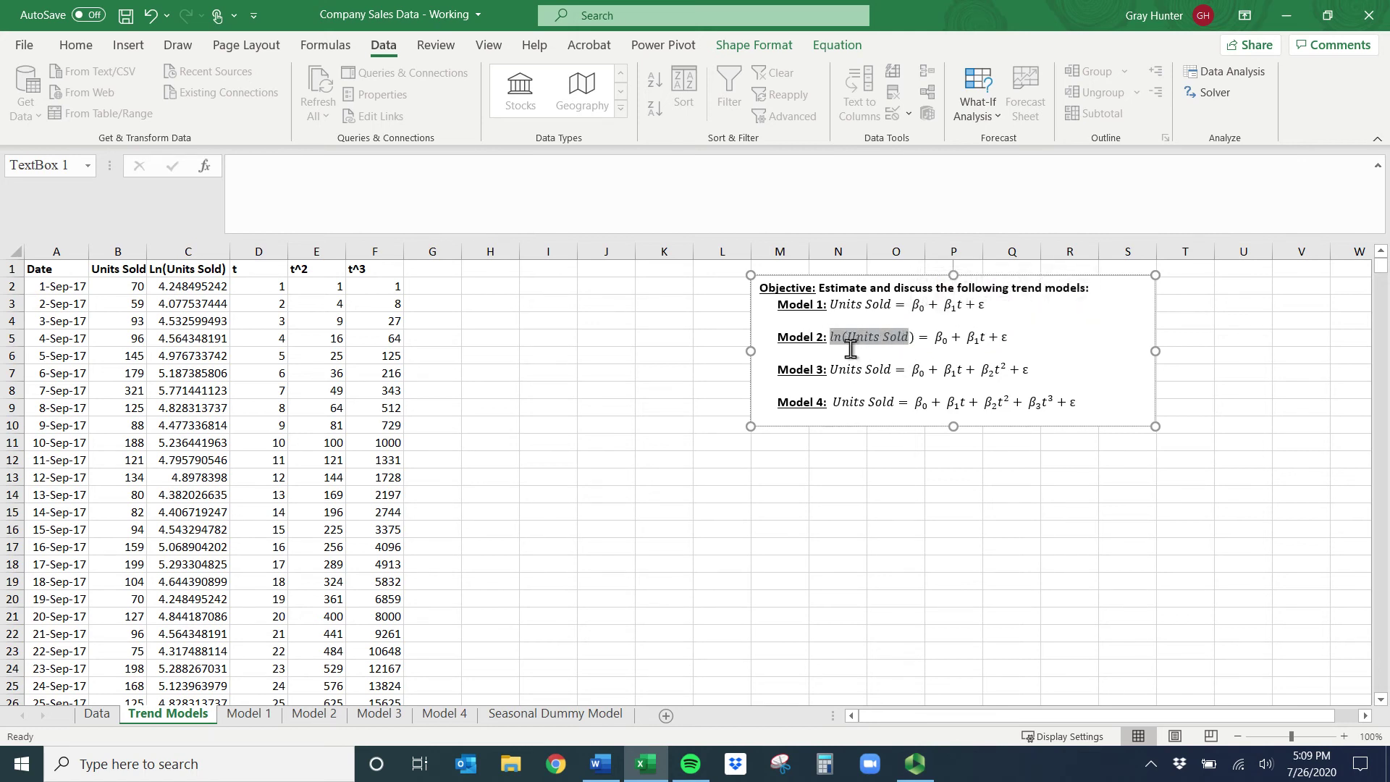
left_click_drag(832, 338, 917, 337)
left_click_drag(917, 337, 917, 338)
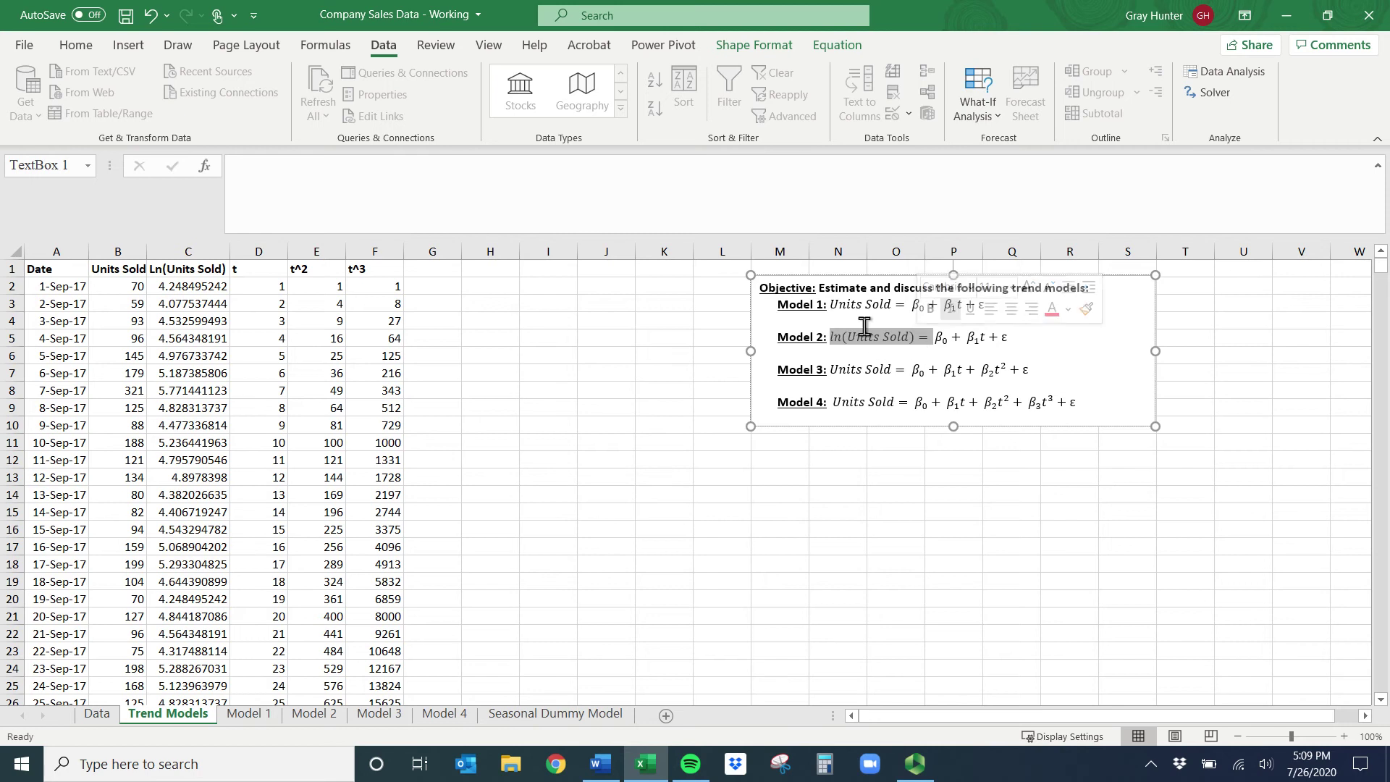
left_click(832, 337)
left_click_drag(832, 337, 883, 337)
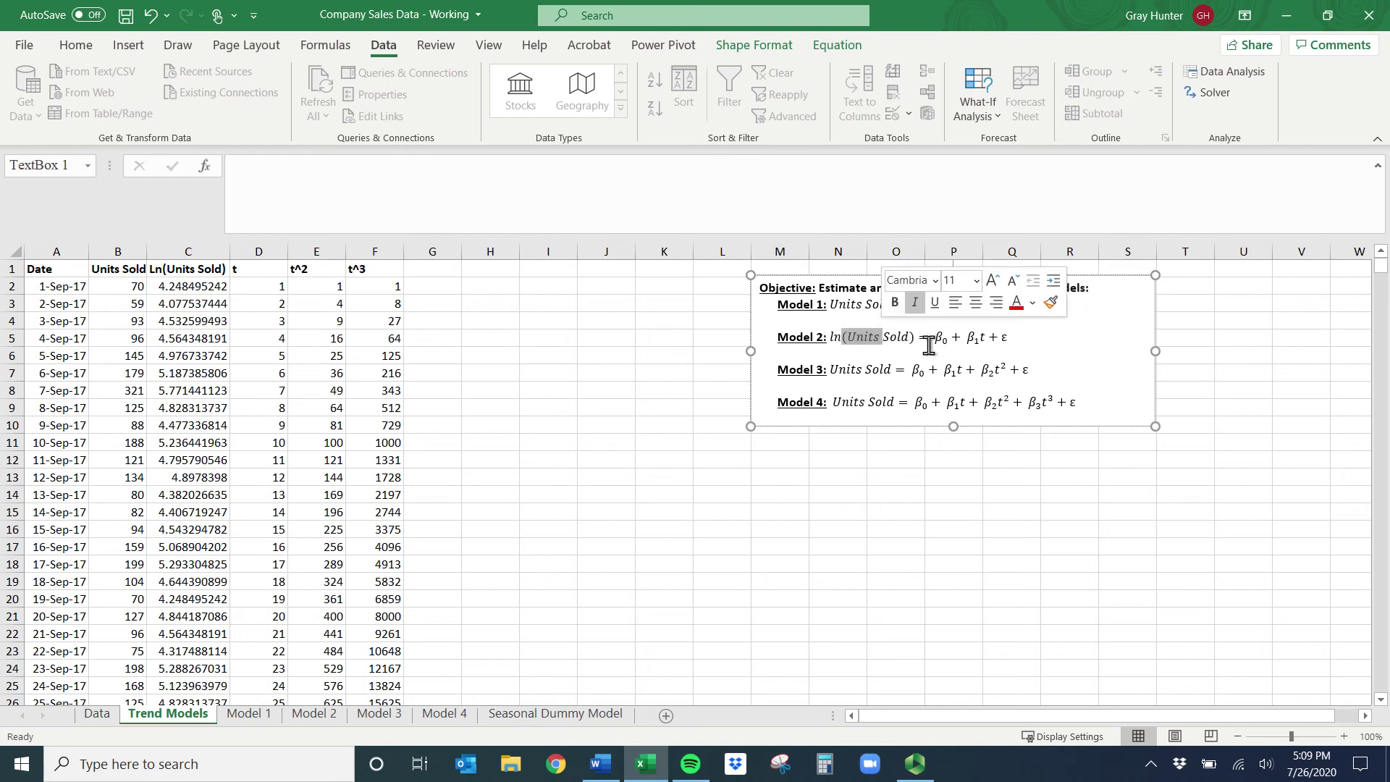
double_click(981, 338)
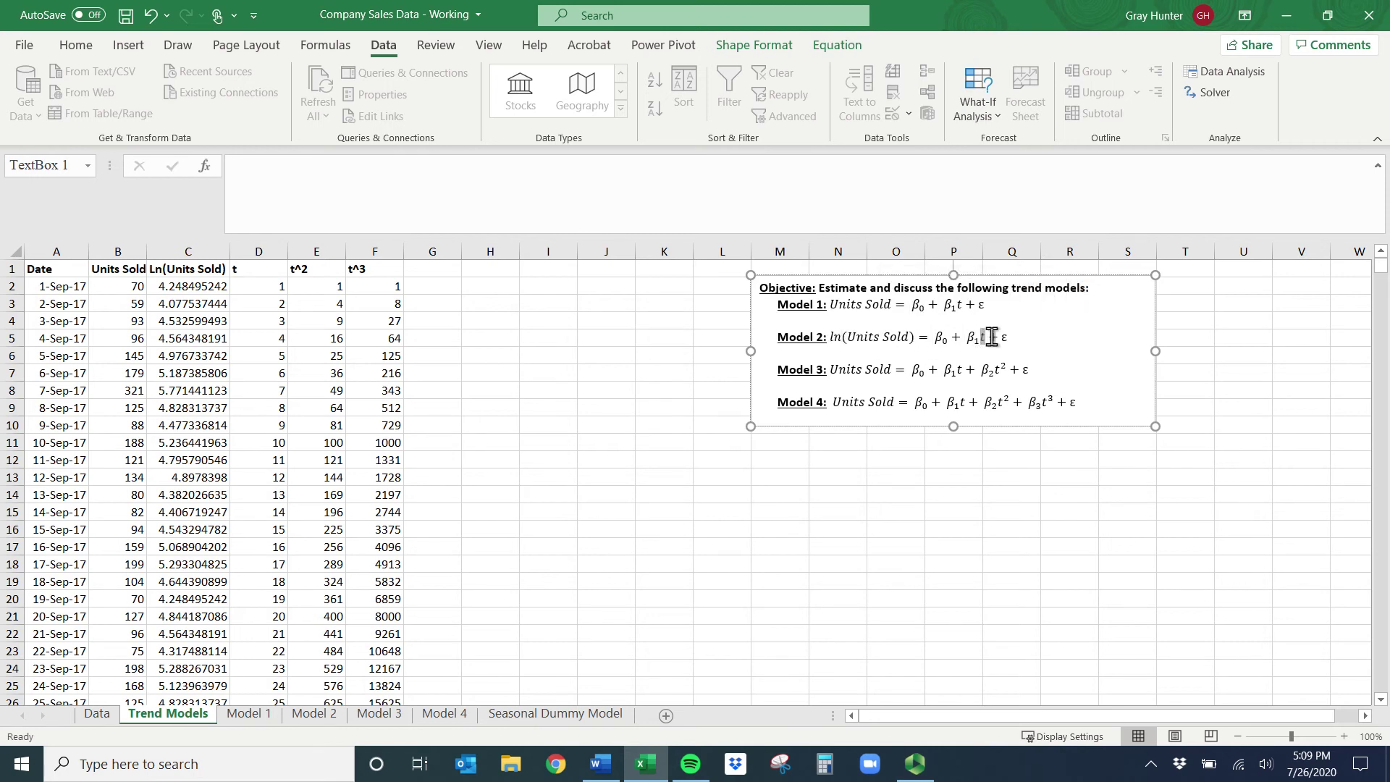
double_click(971, 338)
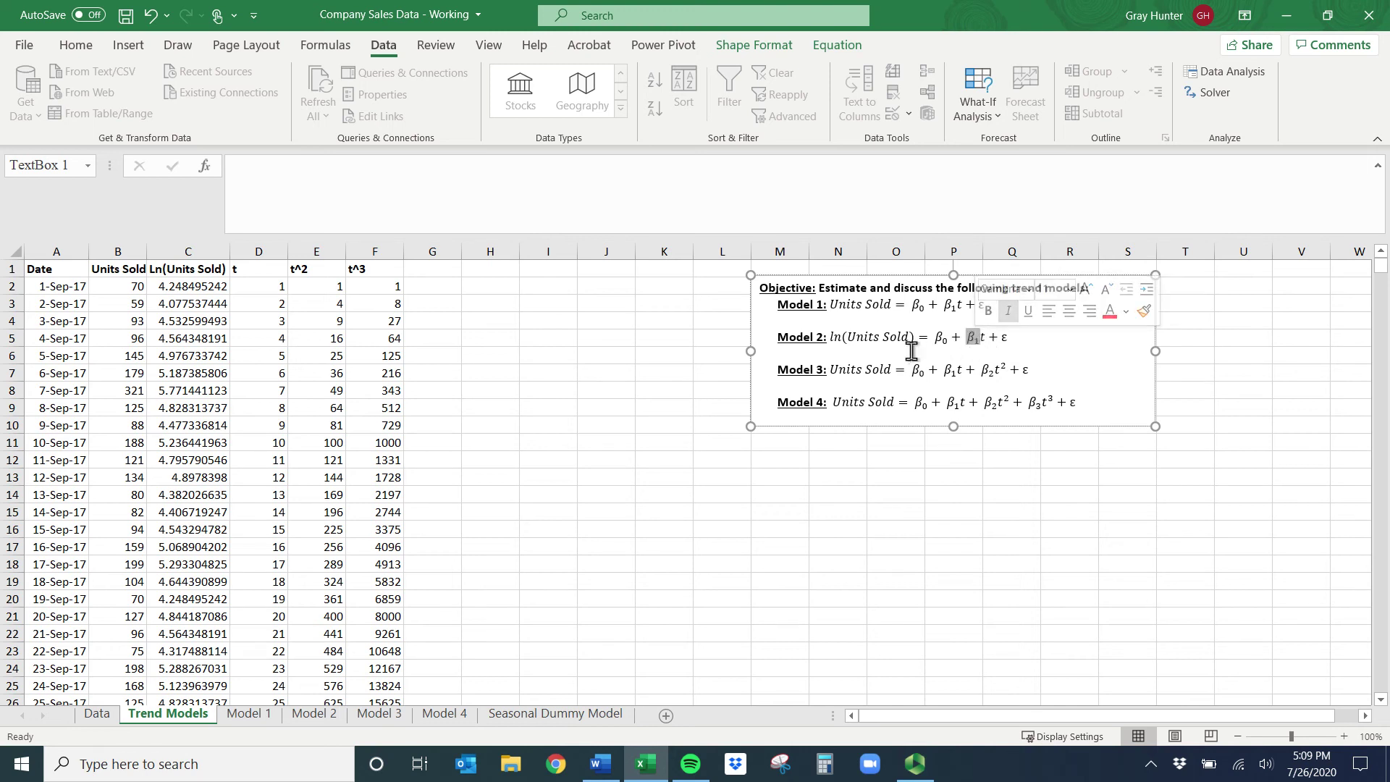
left_click_drag(830, 338, 916, 336)
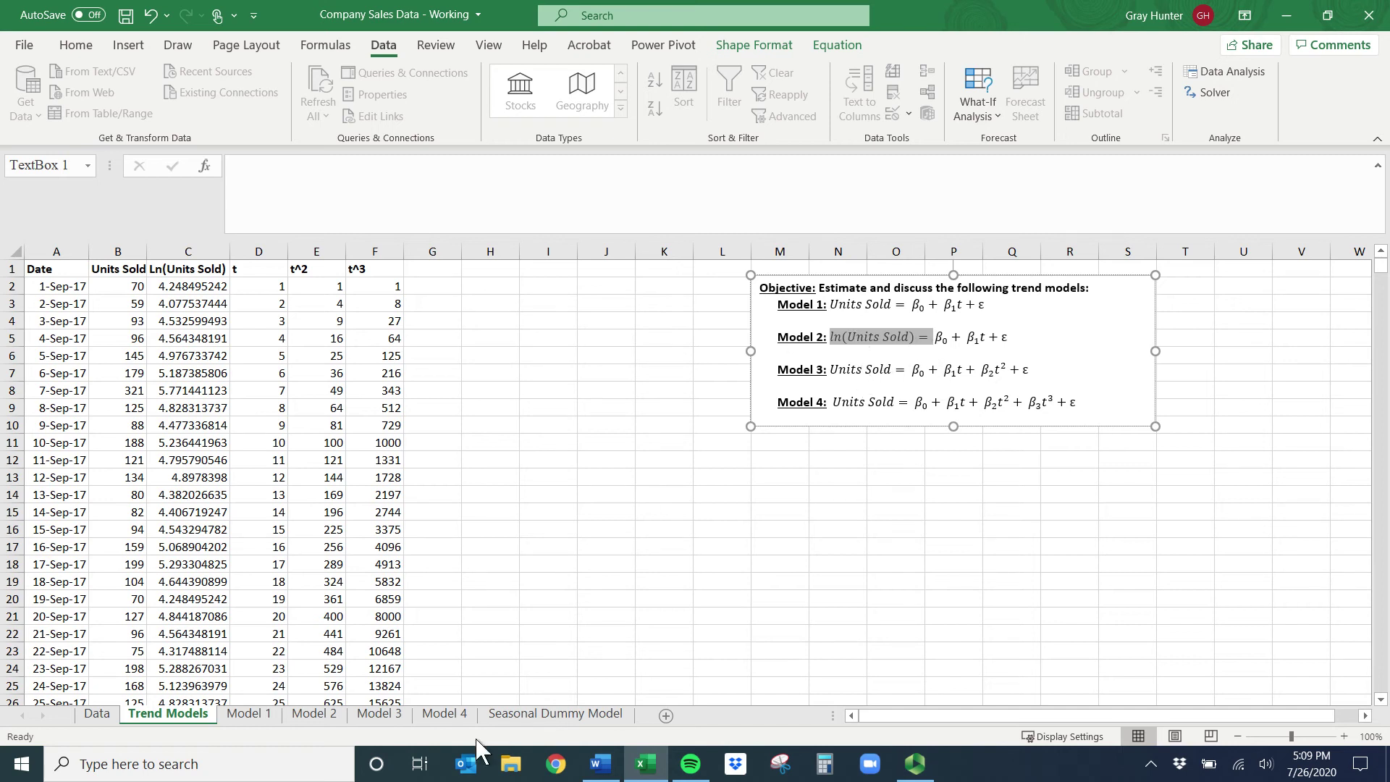
- On the Model 2 sheet, widen column A to fit its labels and enter the note "Log-lin" in E3
left_click(312, 714)
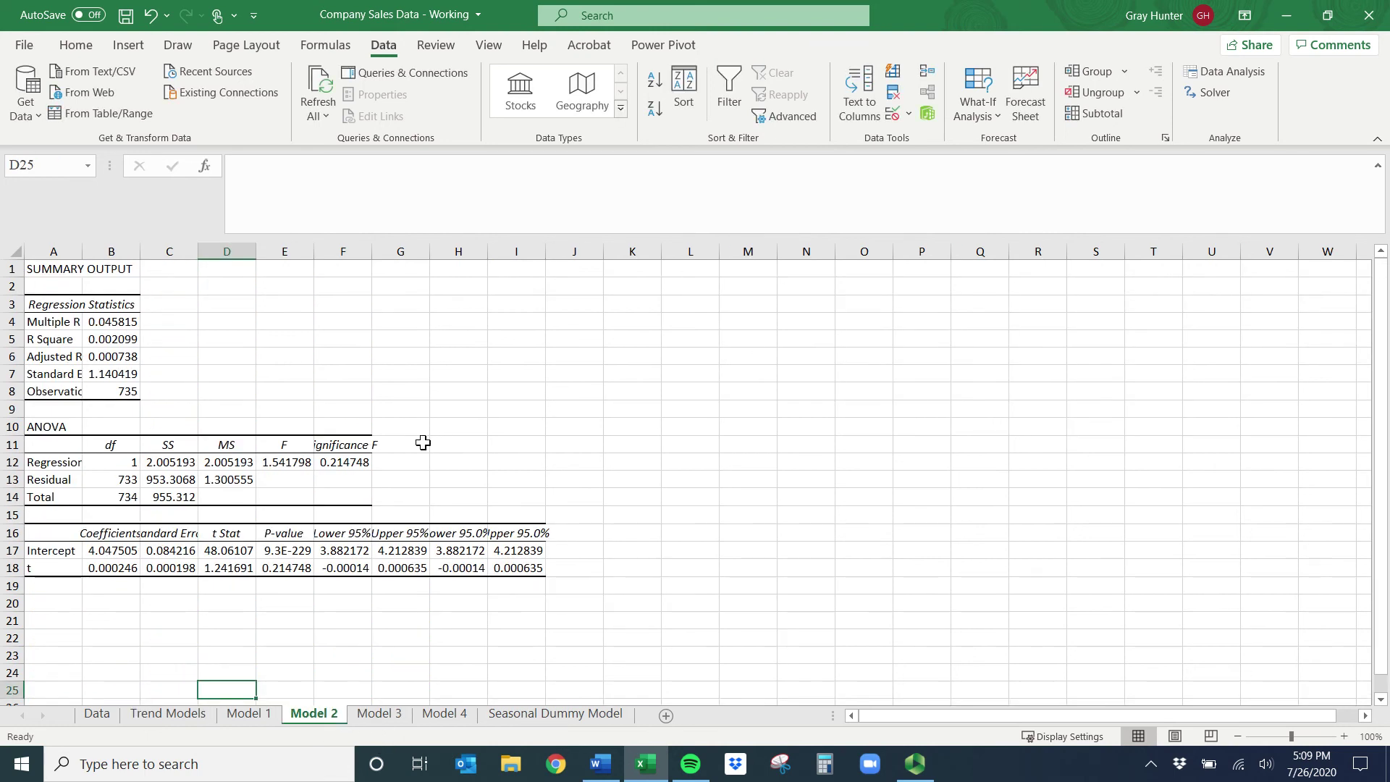
double_click(87, 249)
left_click(349, 303)
type("Log")
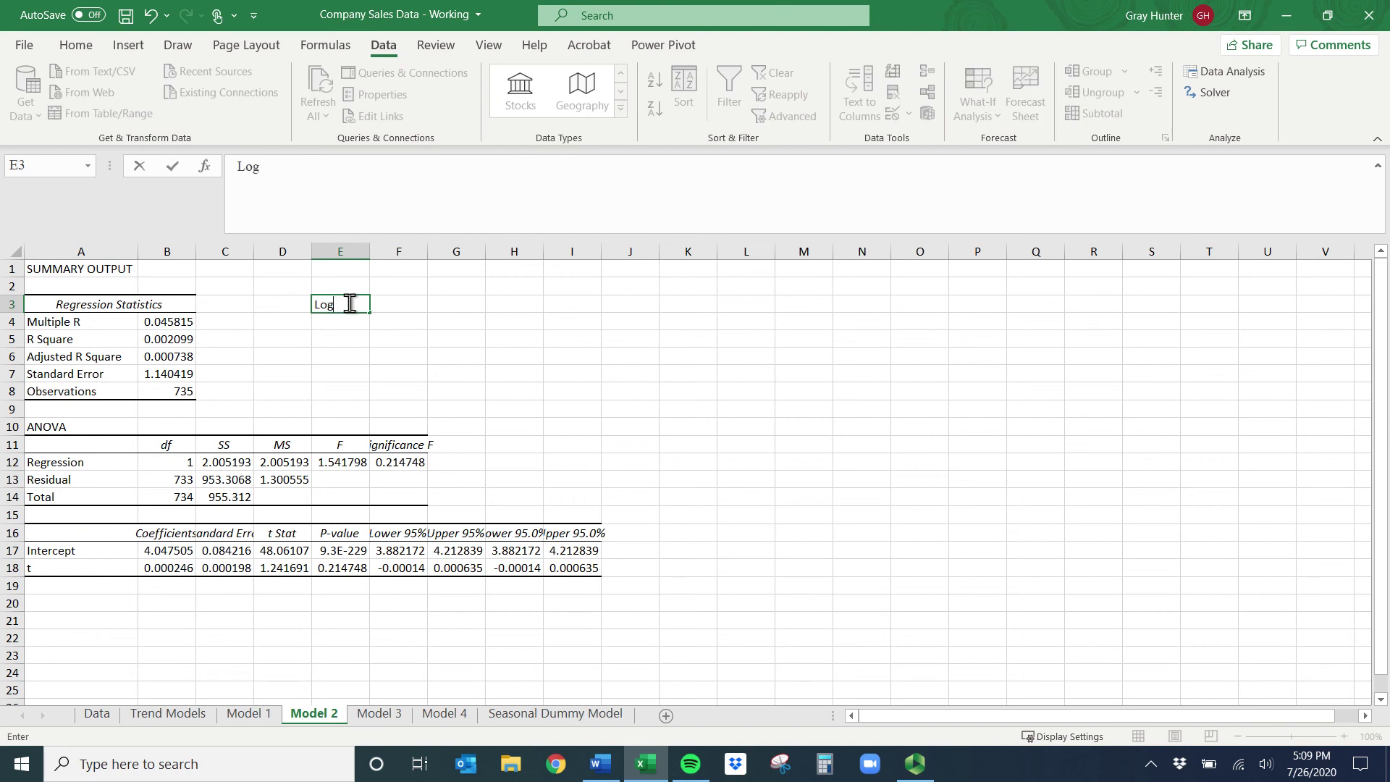
type("-lin")
key("Return")
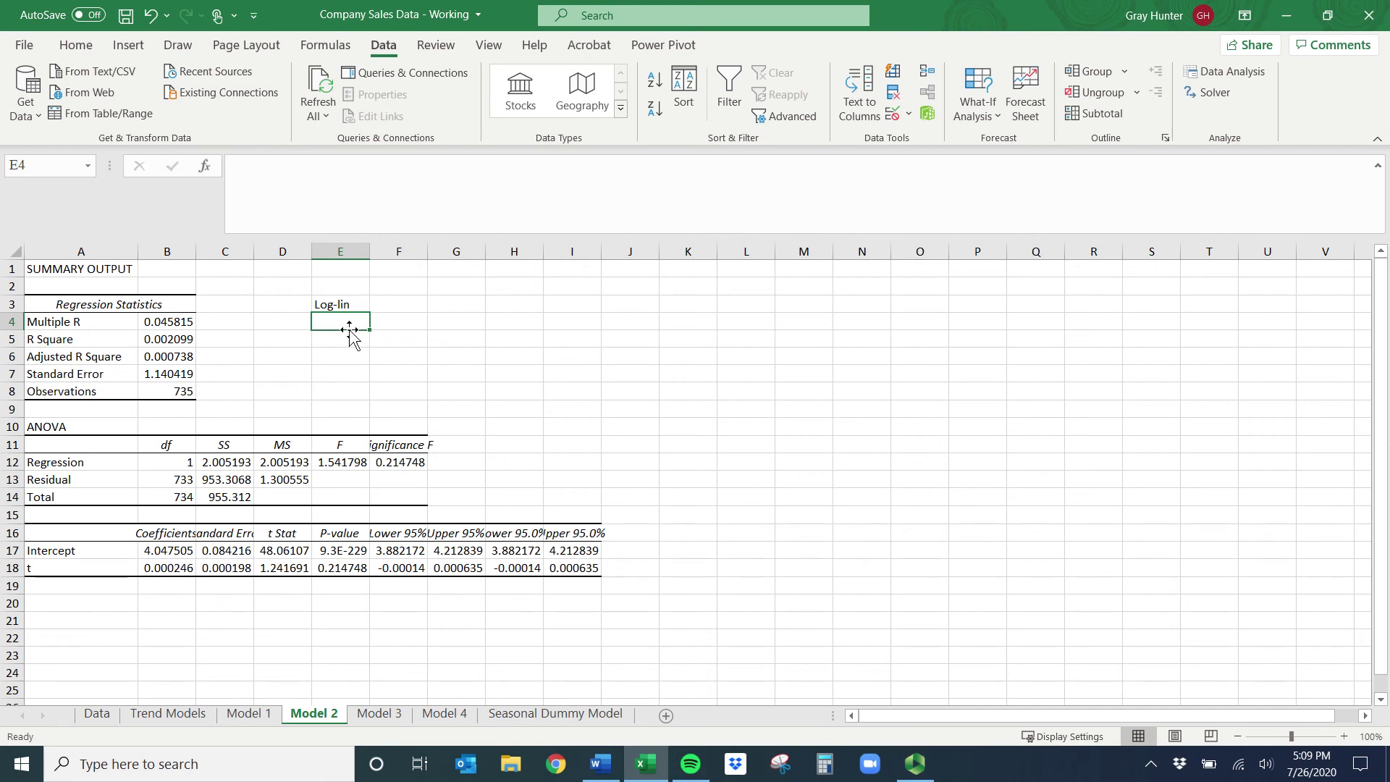
type("Units")
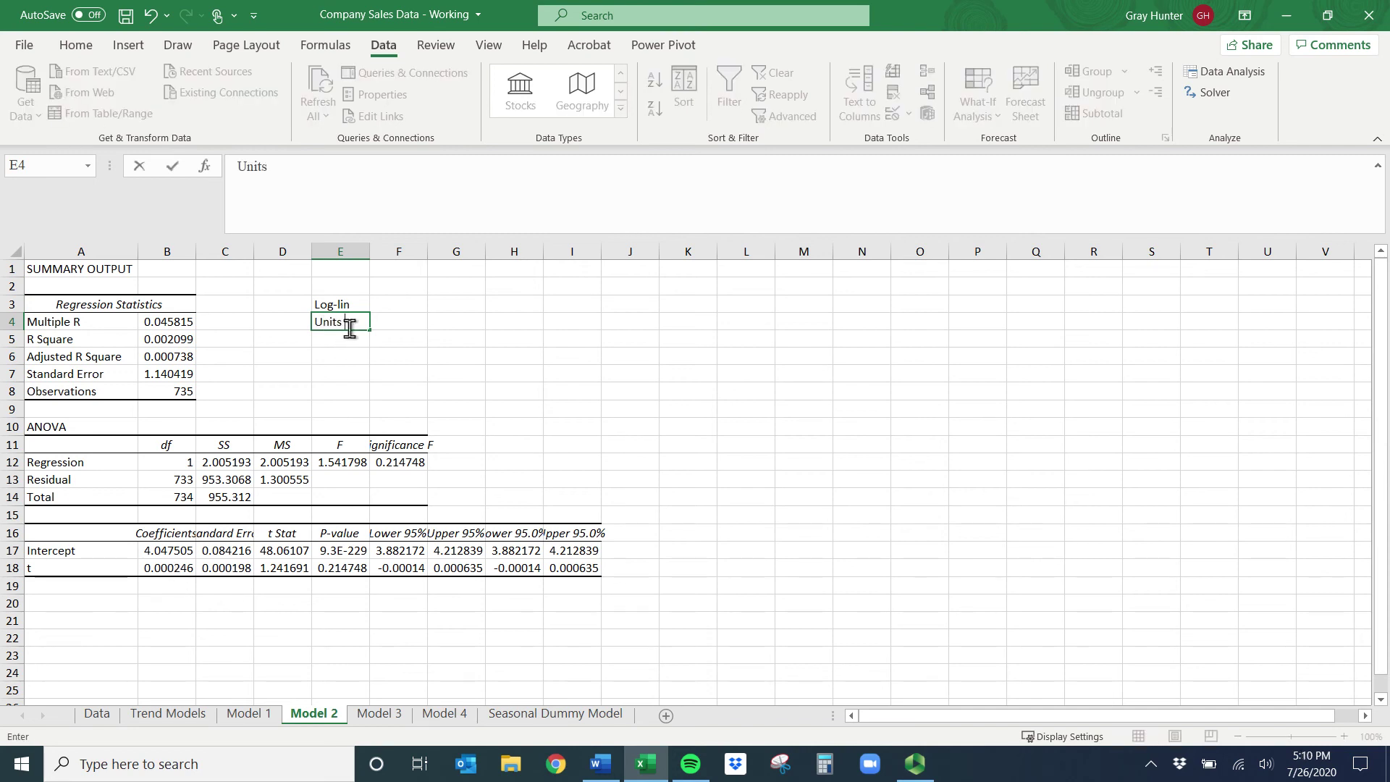
key("BackSpace")
key("BackSpace")
key("BackSpace")
key("BackSpace")
key("BackSpace")
key("BackSpace")
key("BackSpace")
key("Return")
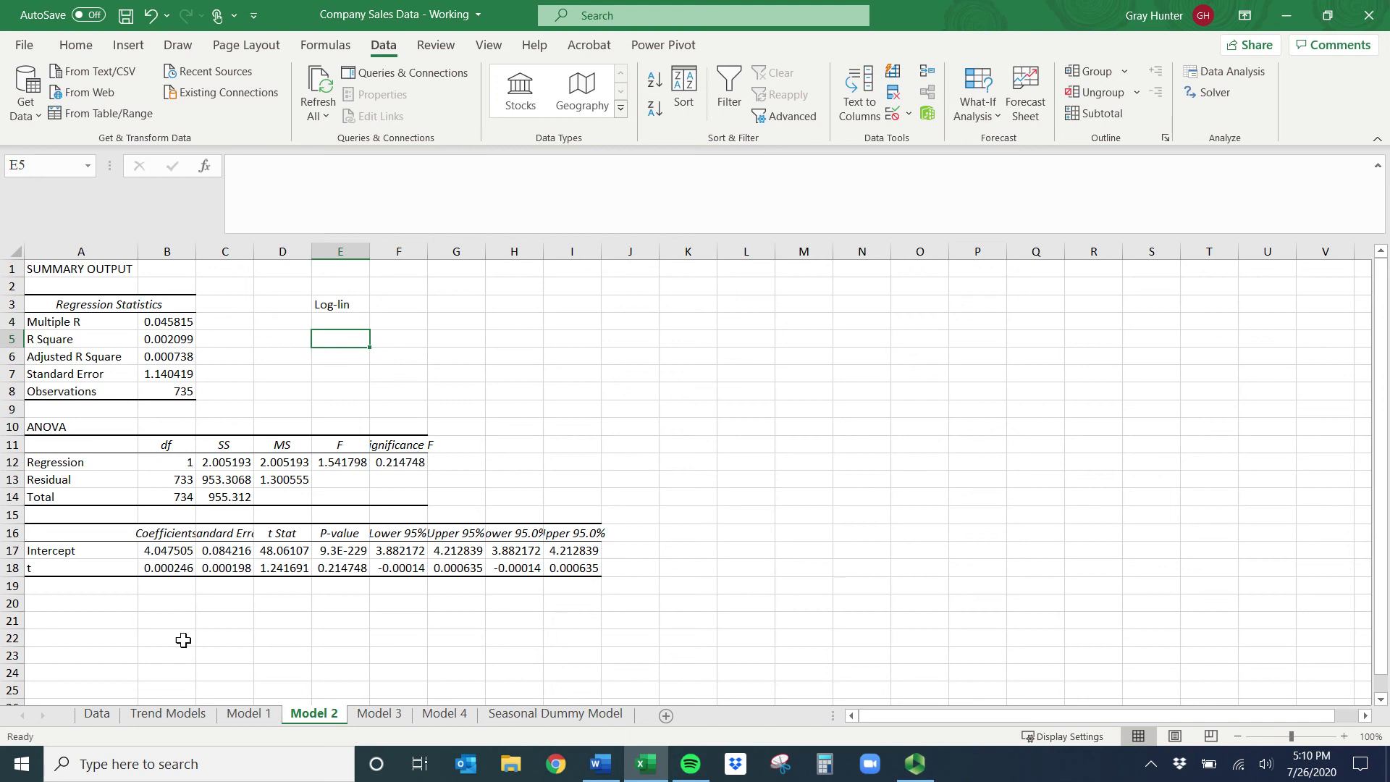
- Copy the Model 2 equation from the Trend Models sheet into a new text box over about I4:N8 on the Model 2 sheet
left_click(168, 569)
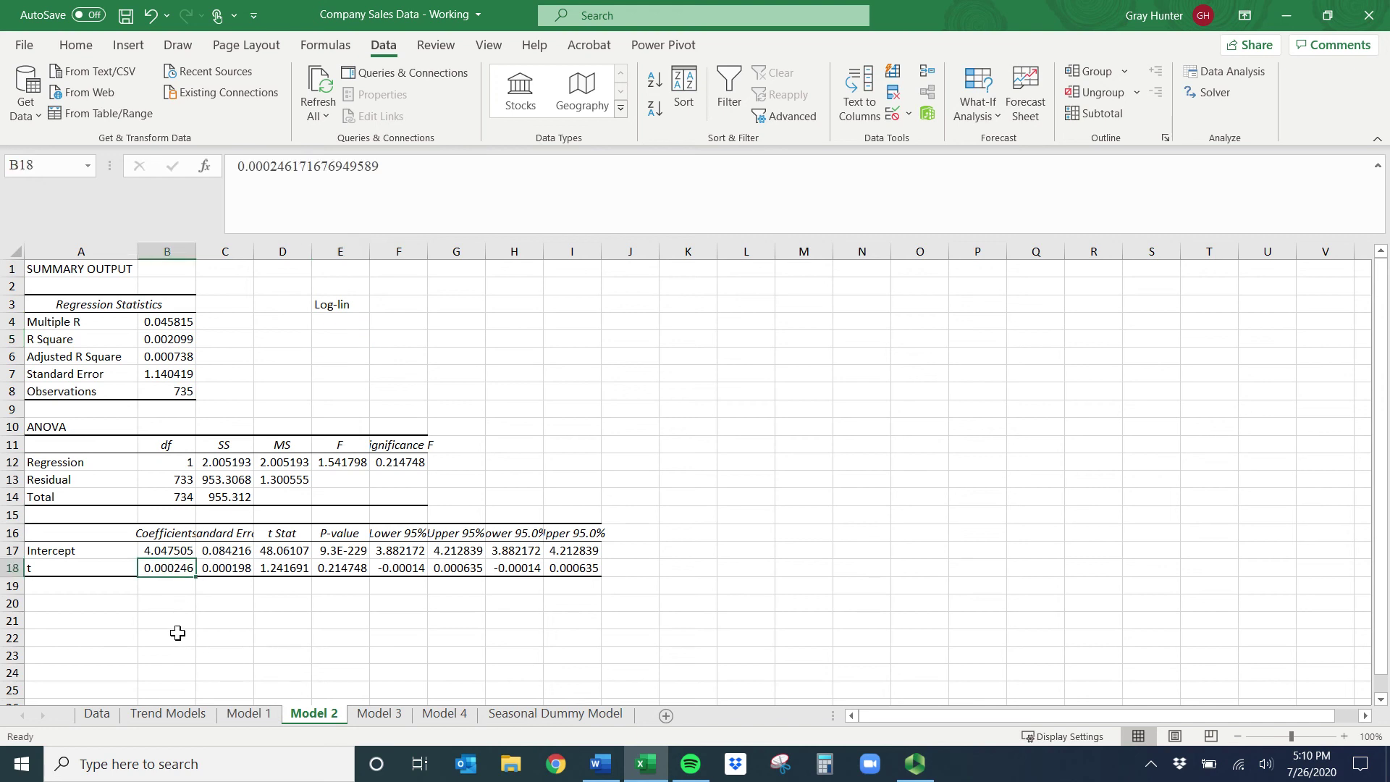
left_click(172, 604)
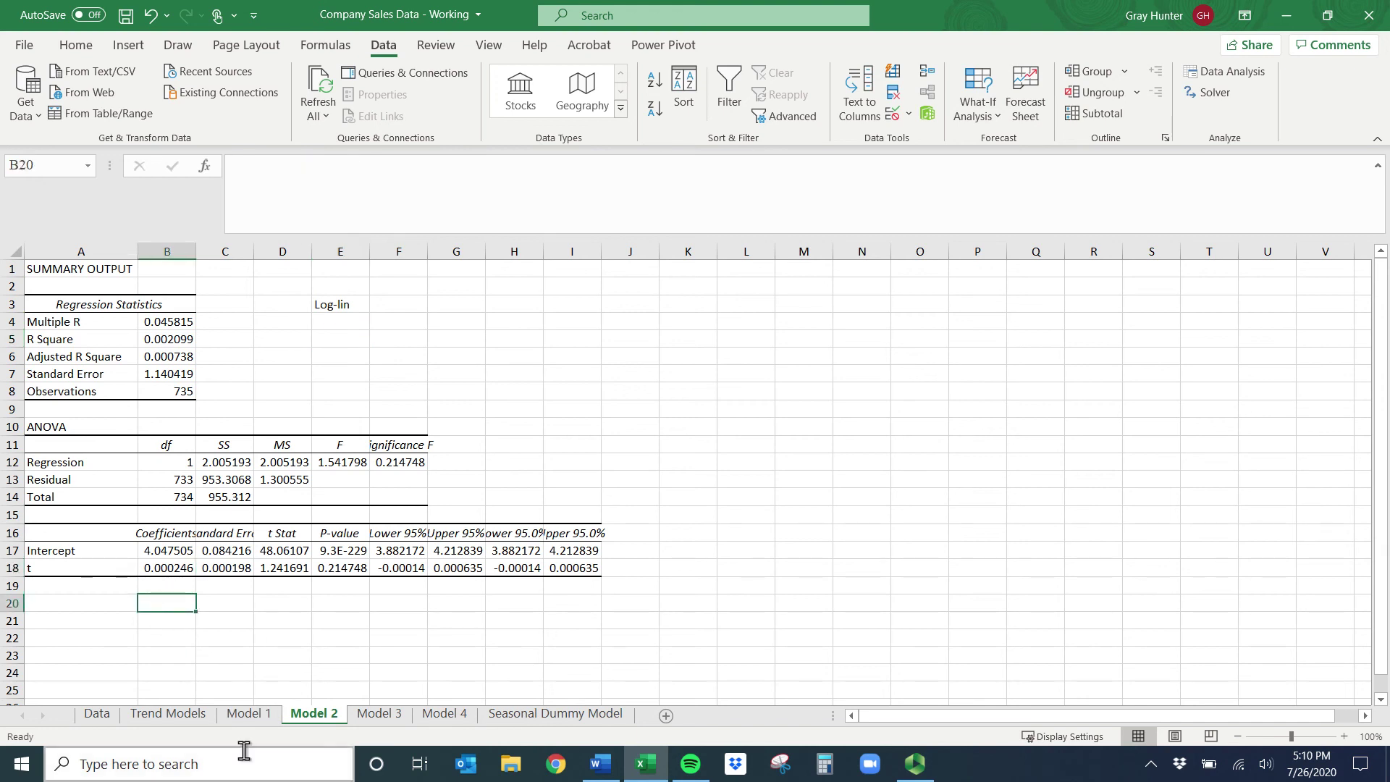
left_click(168, 714)
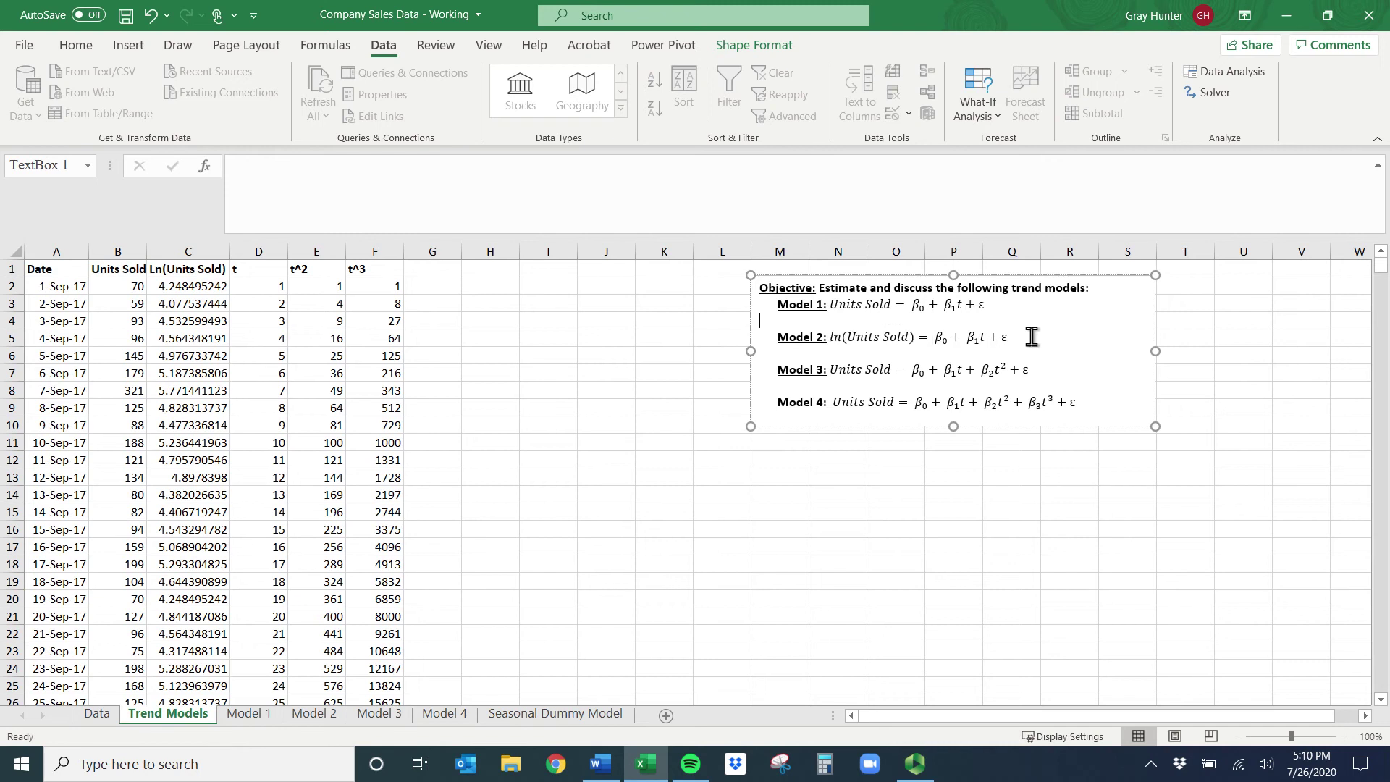
left_click_drag(1031, 336, 760, 334)
key("ctrl+c")
left_click(314, 713)
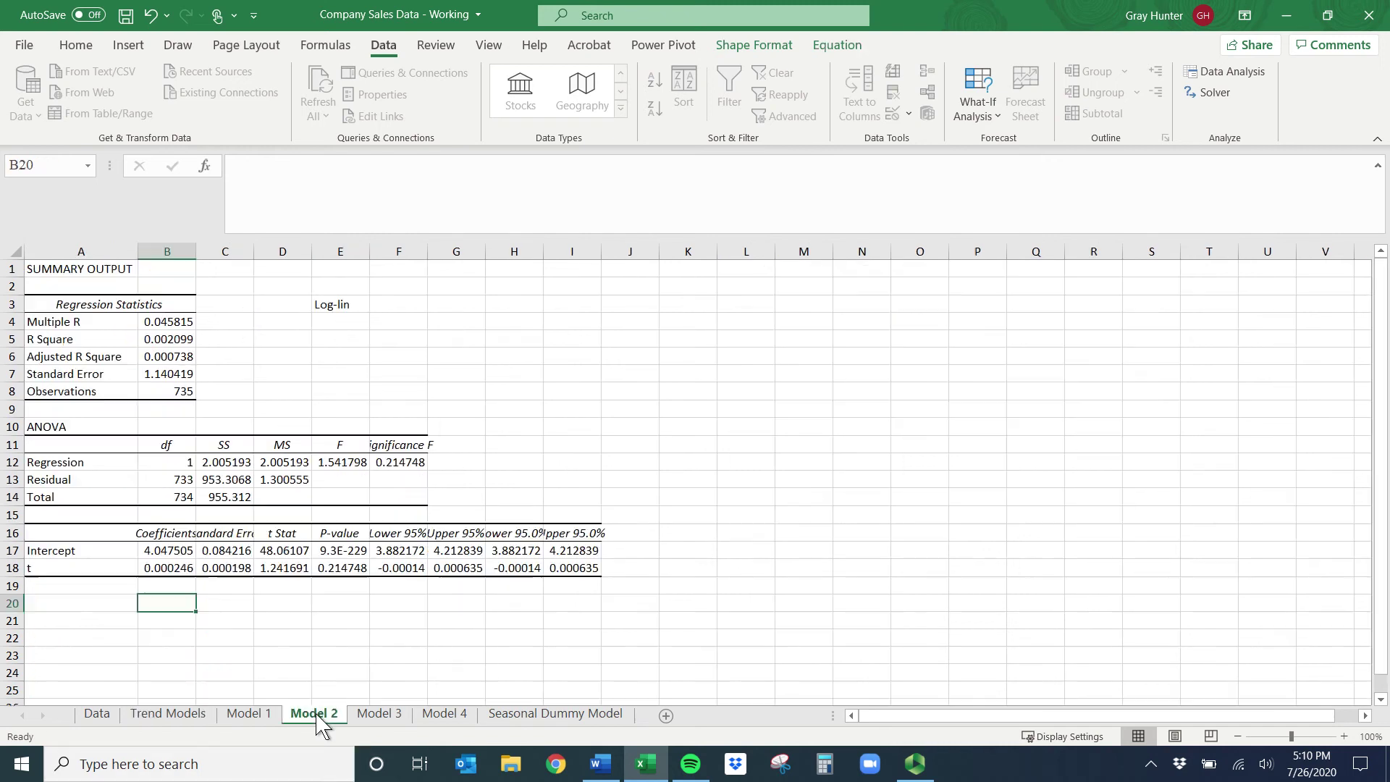
left_click(129, 45)
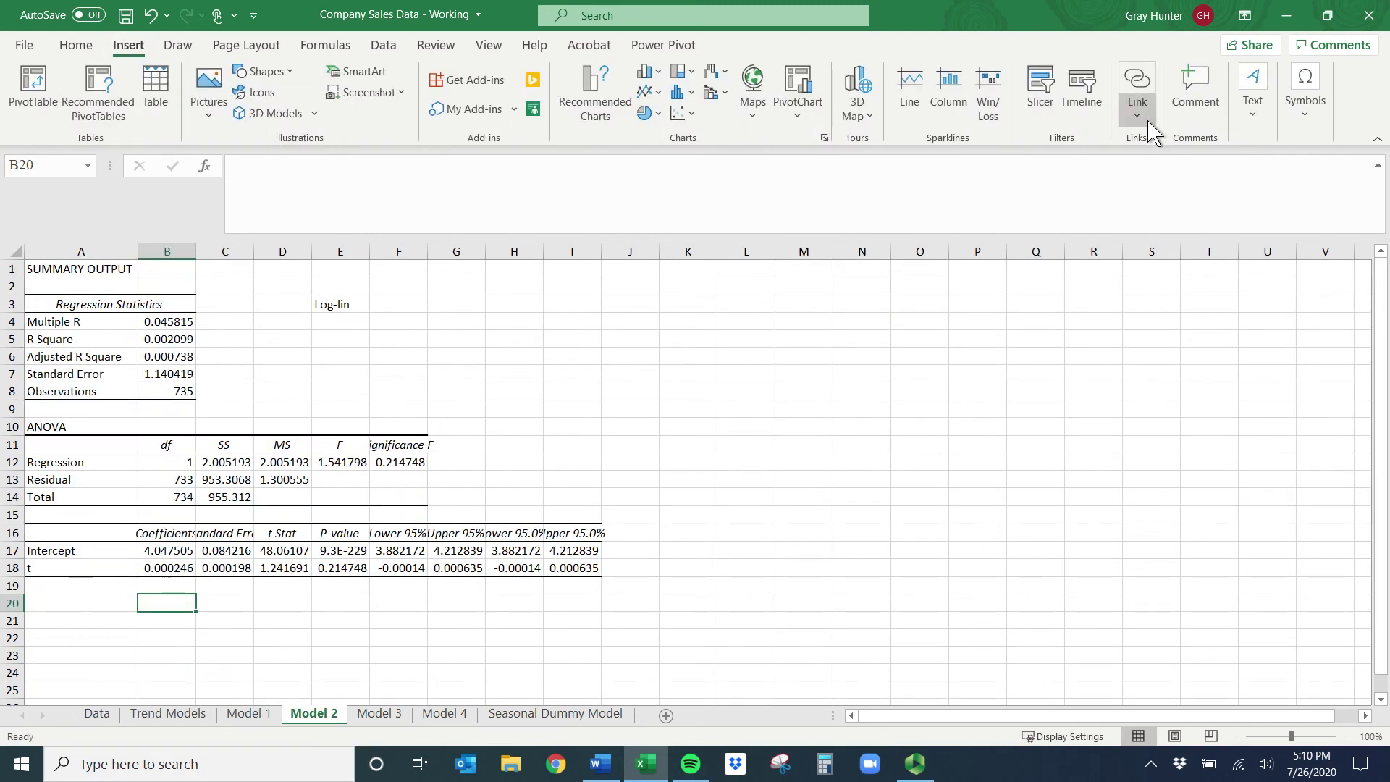
left_click(1251, 102)
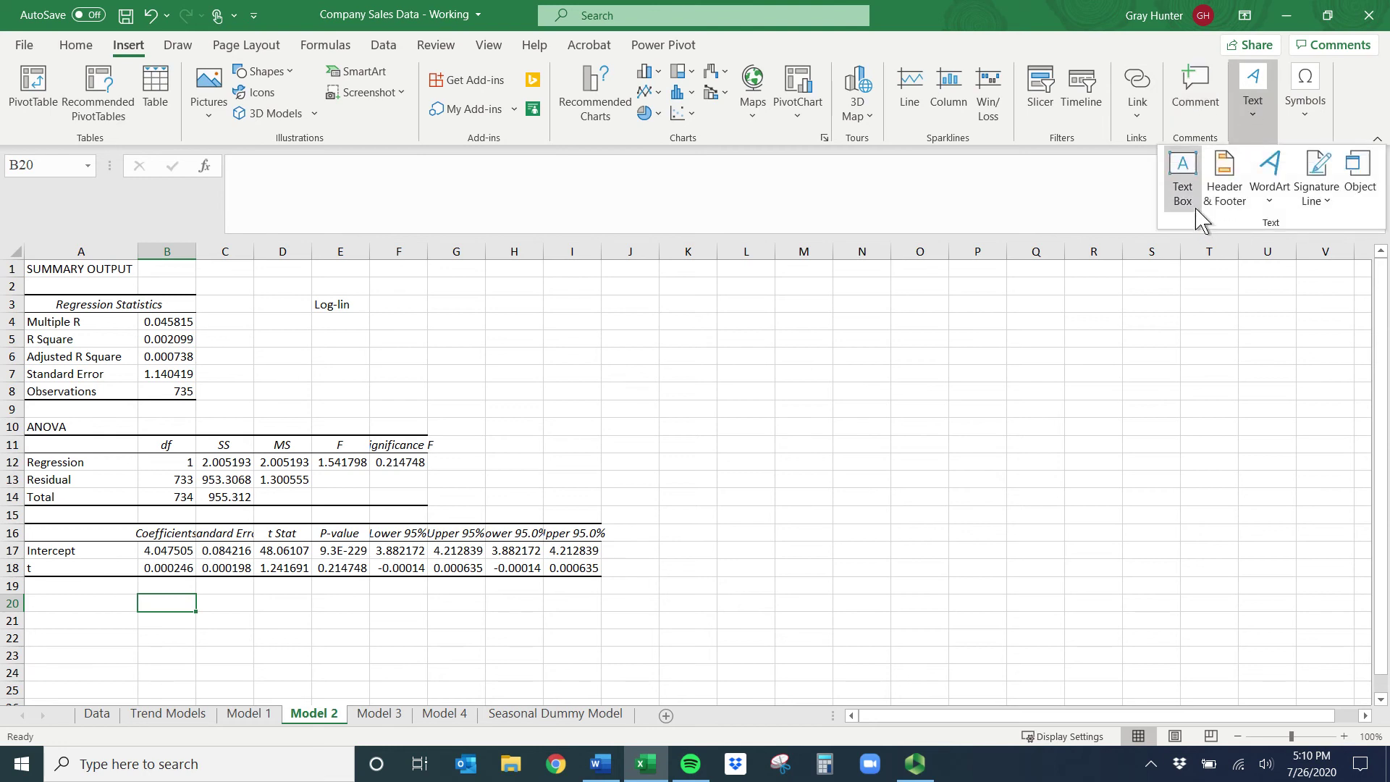
left_click(1187, 181)
left_click_drag(551, 325, 846, 395)
key("ctrl+v")
left_click(776, 338)
- Enter "As time increaeses bt 1 day, units sold increaes by .0246%, OAAEC" in B19 of the Model 2 sheet below the t coefficient
left_click(147, 584)
type("As")
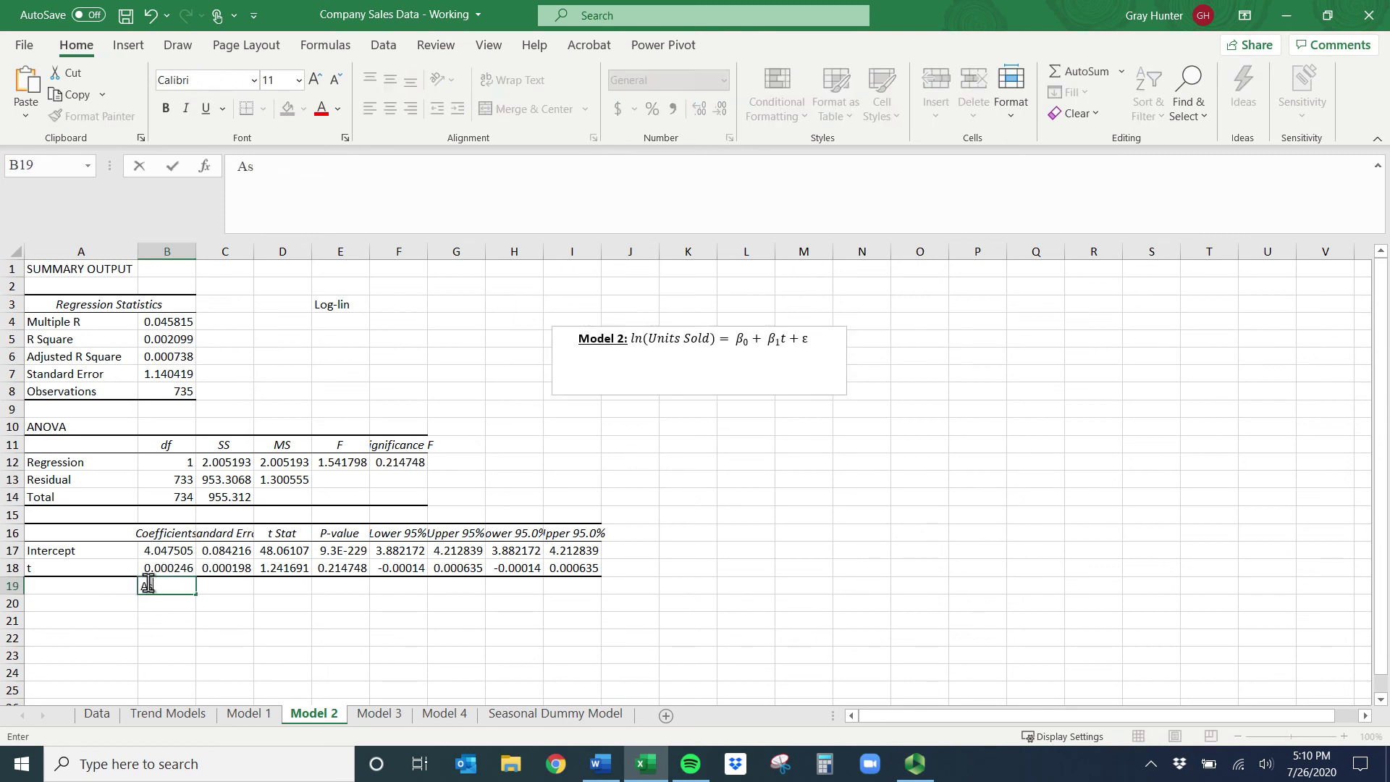
type(" time increaes")
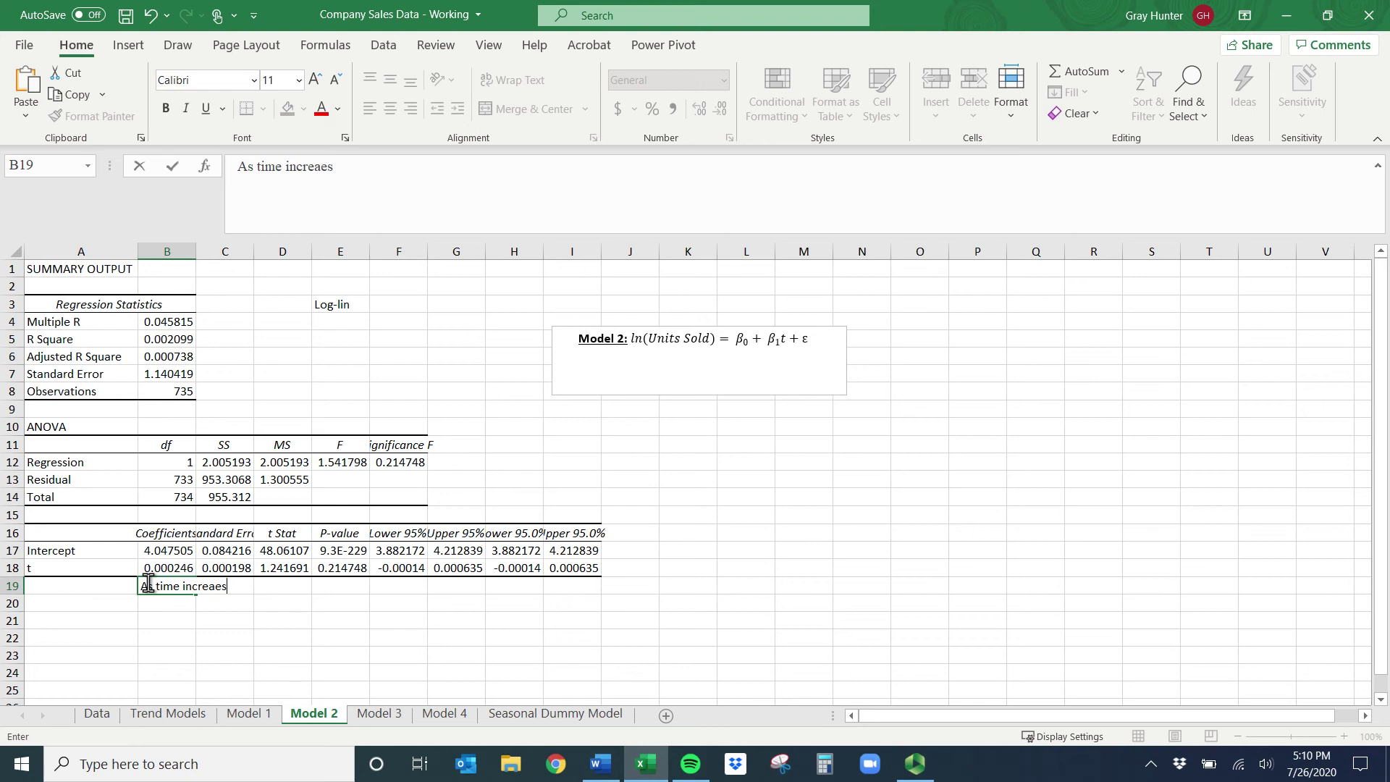
type("es bt 1 day, units sold")
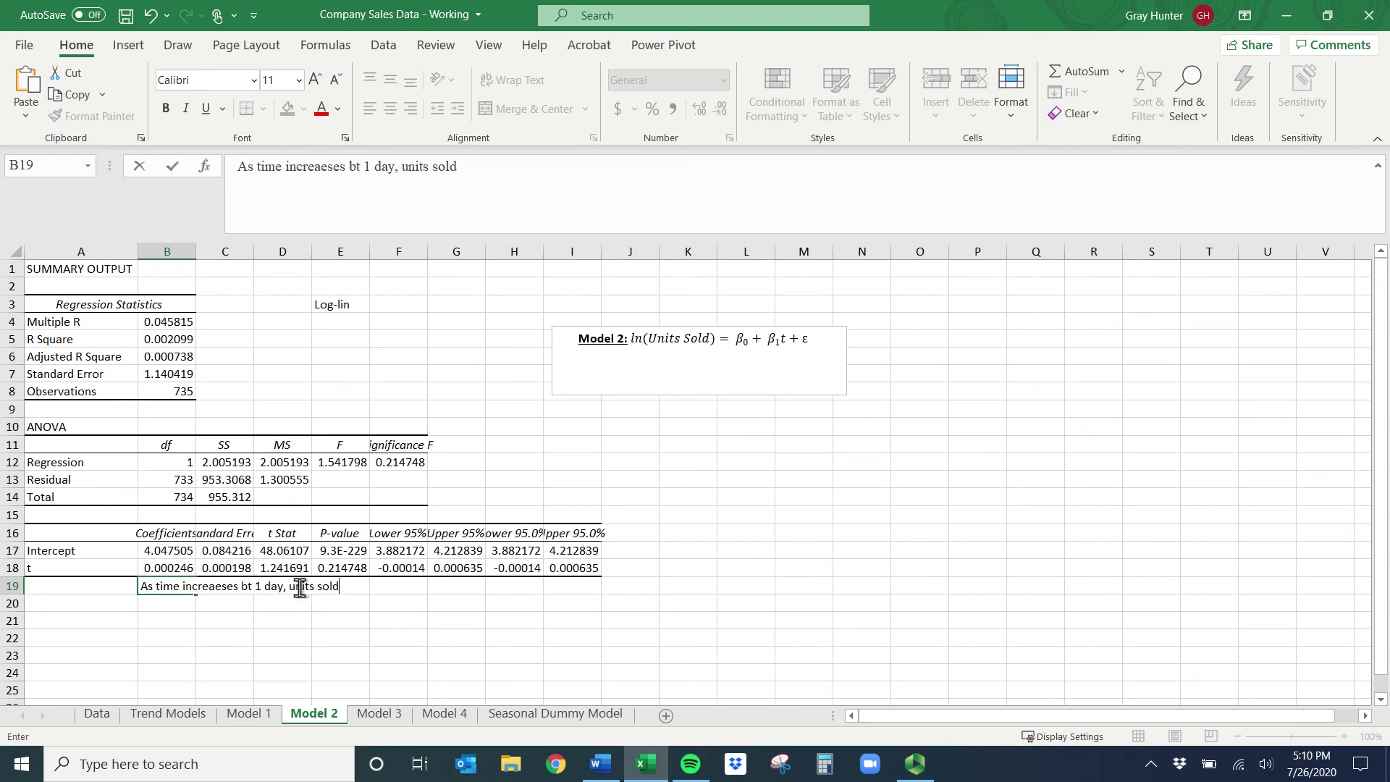
type("ncreaes by .")
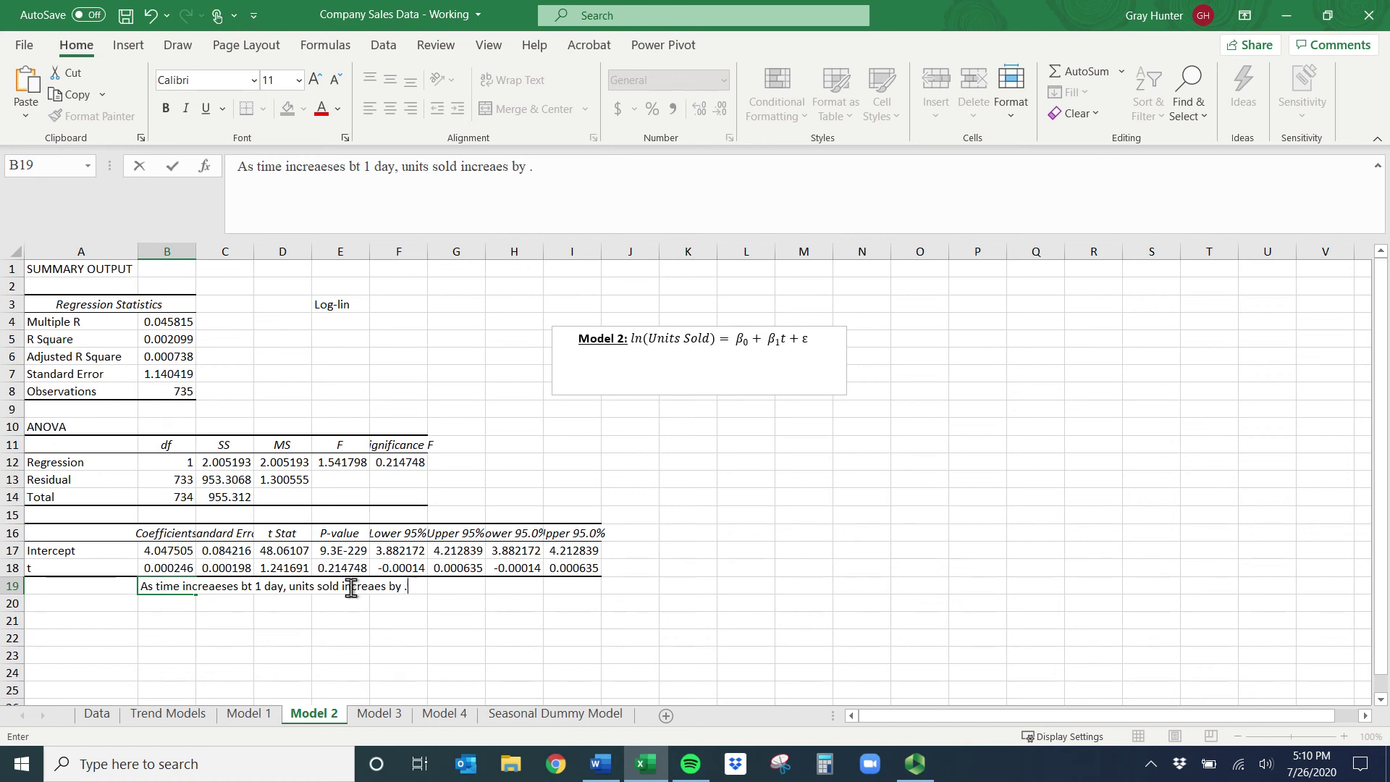
type("0246")
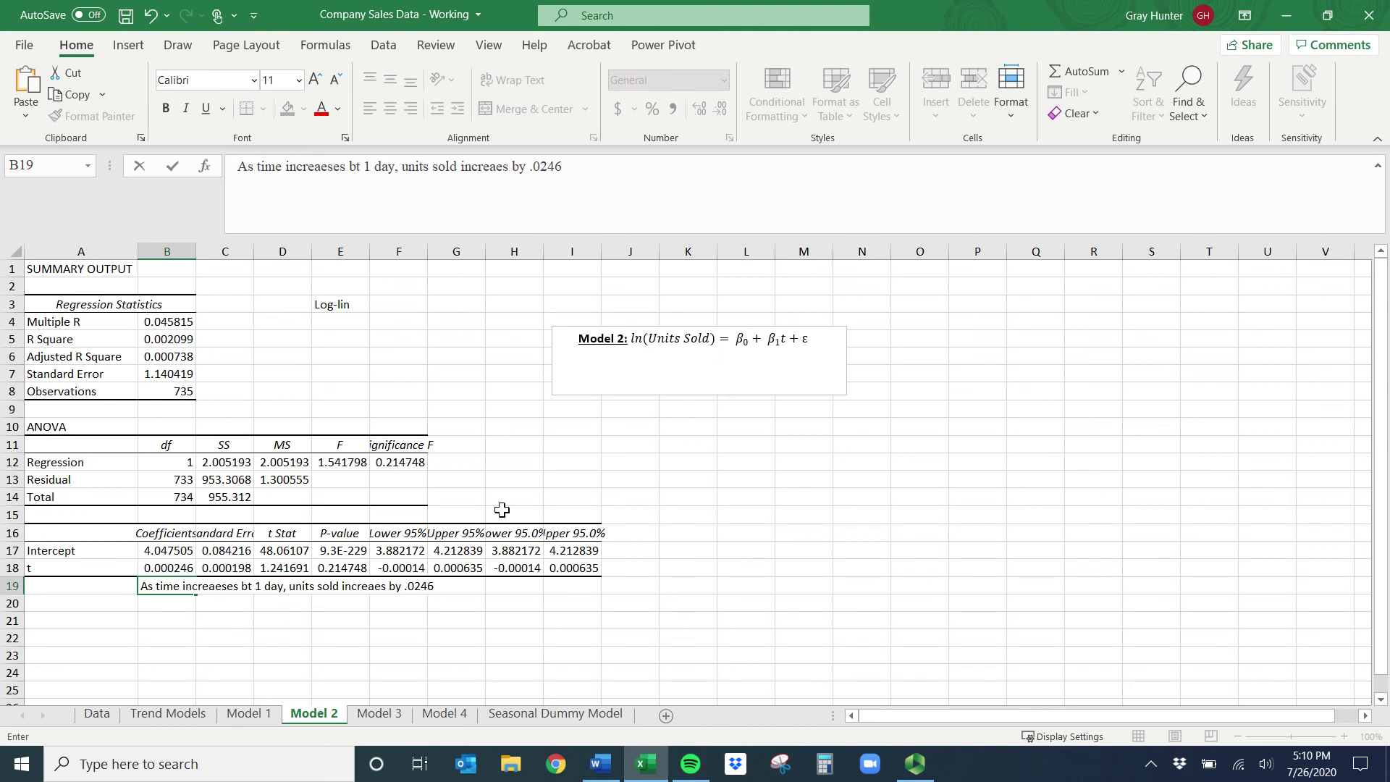
type("%")
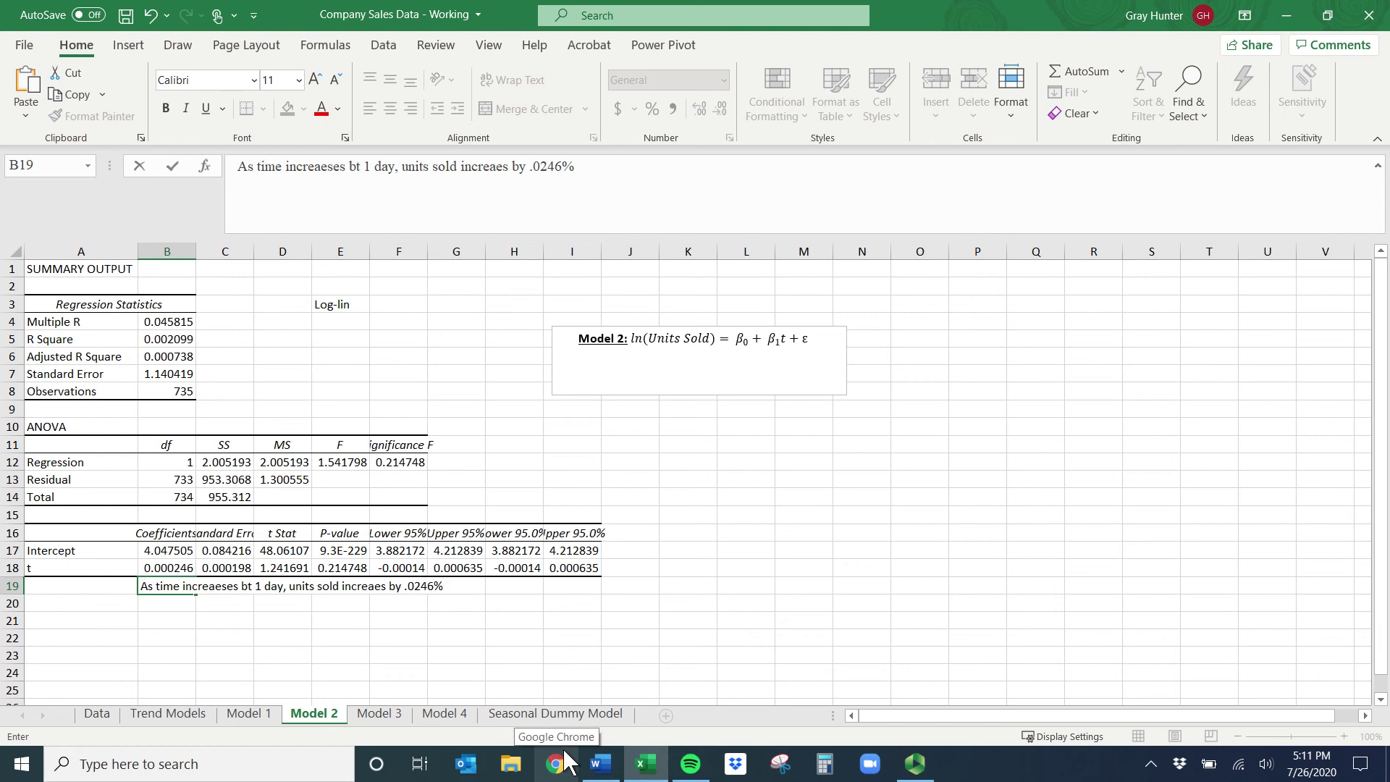
type(", OAAEC")
key("Return")
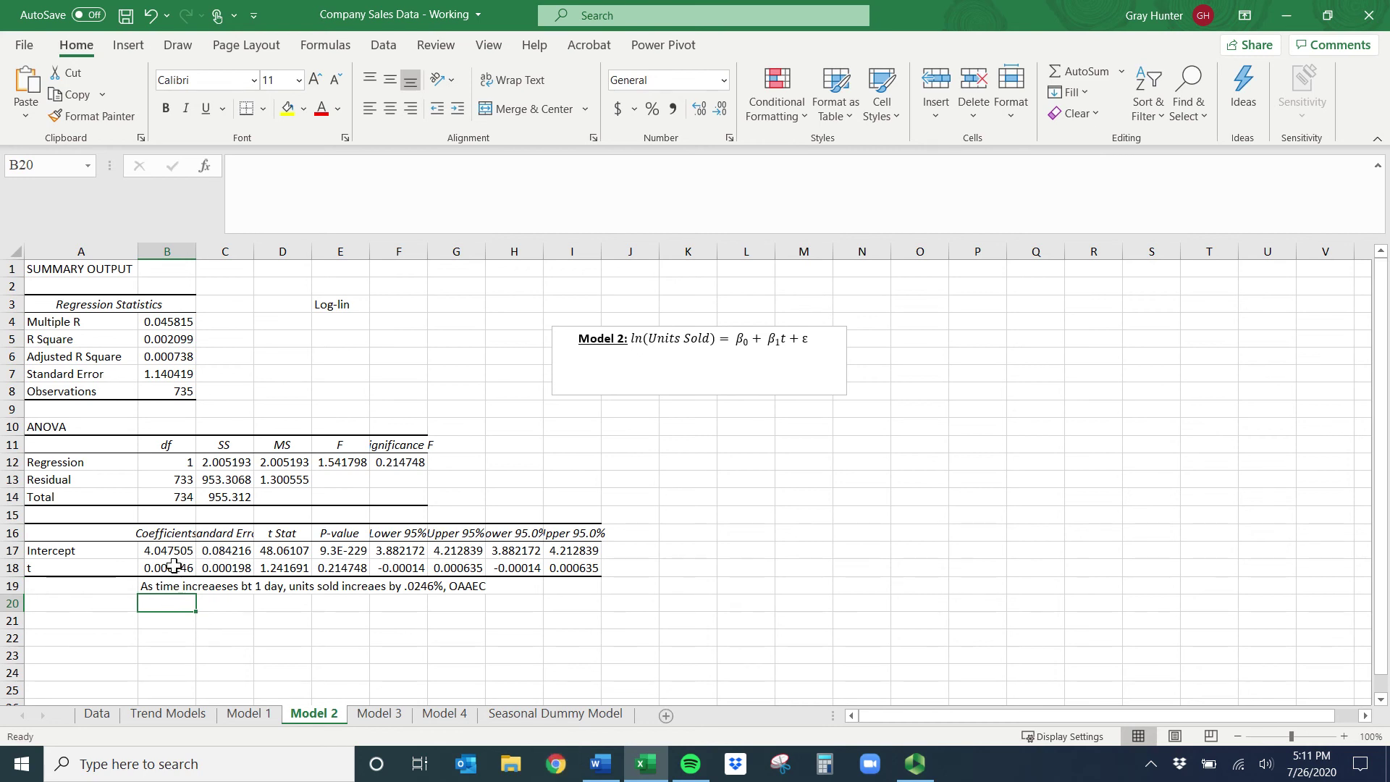
left_click(174, 566)
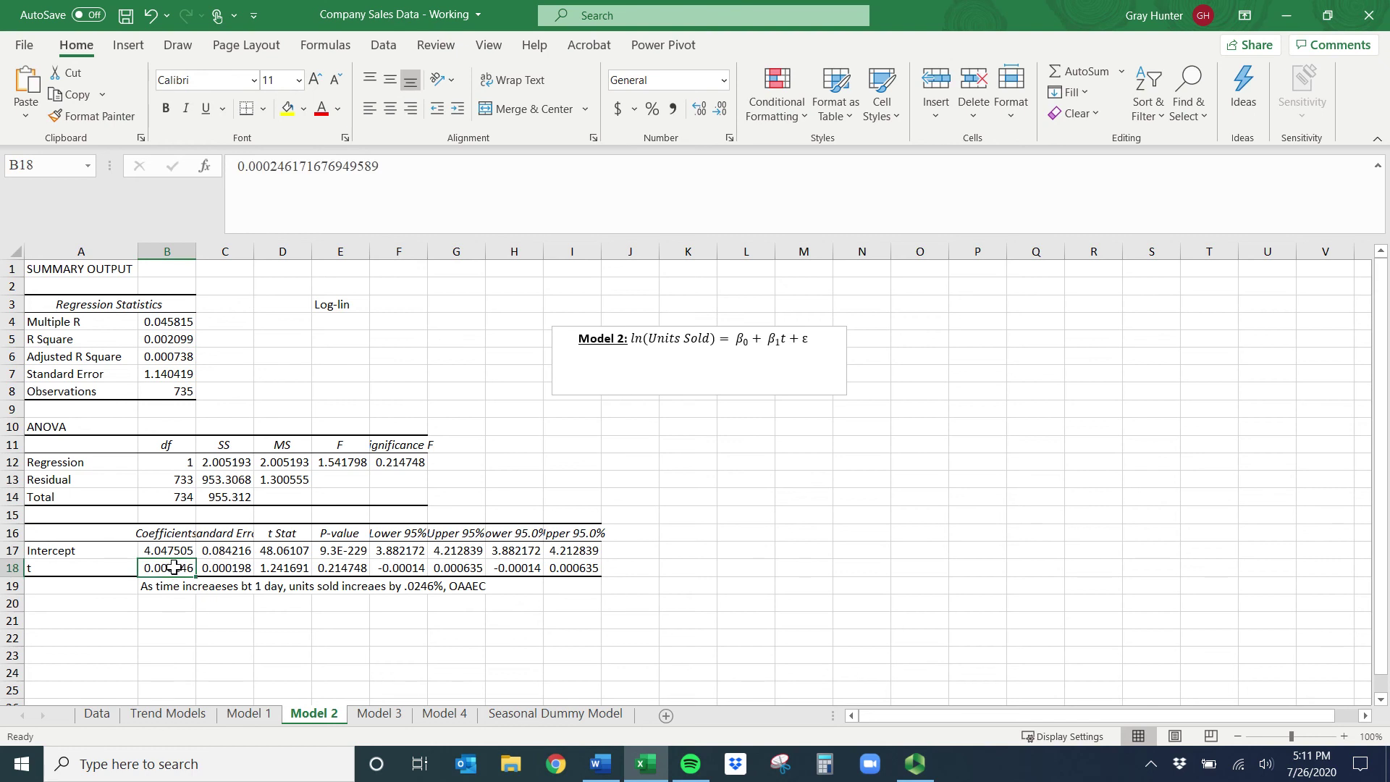
- Check the end of the t column on the Trend Models sheet and replace t with 726 in the Model 2 sheet's equation
left_click(181, 716)
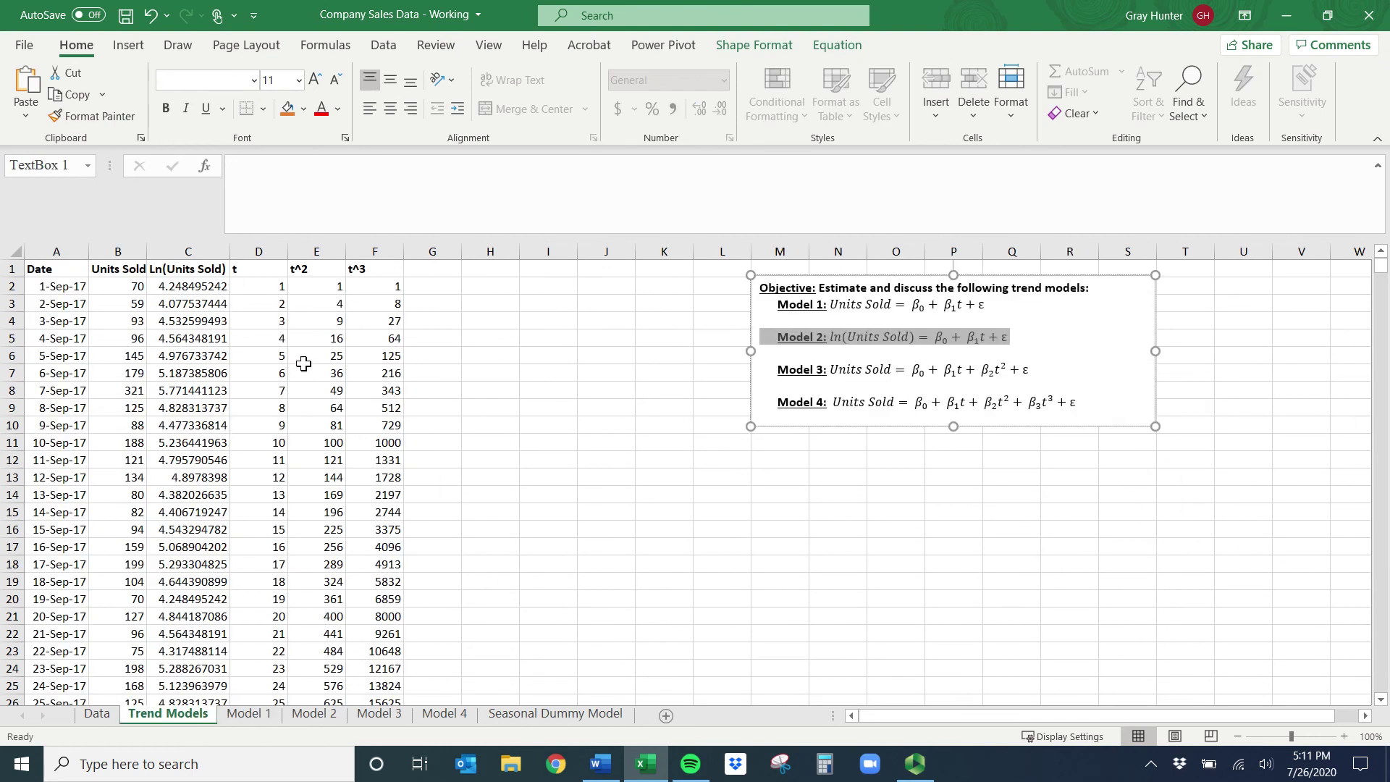
left_click(268, 337)
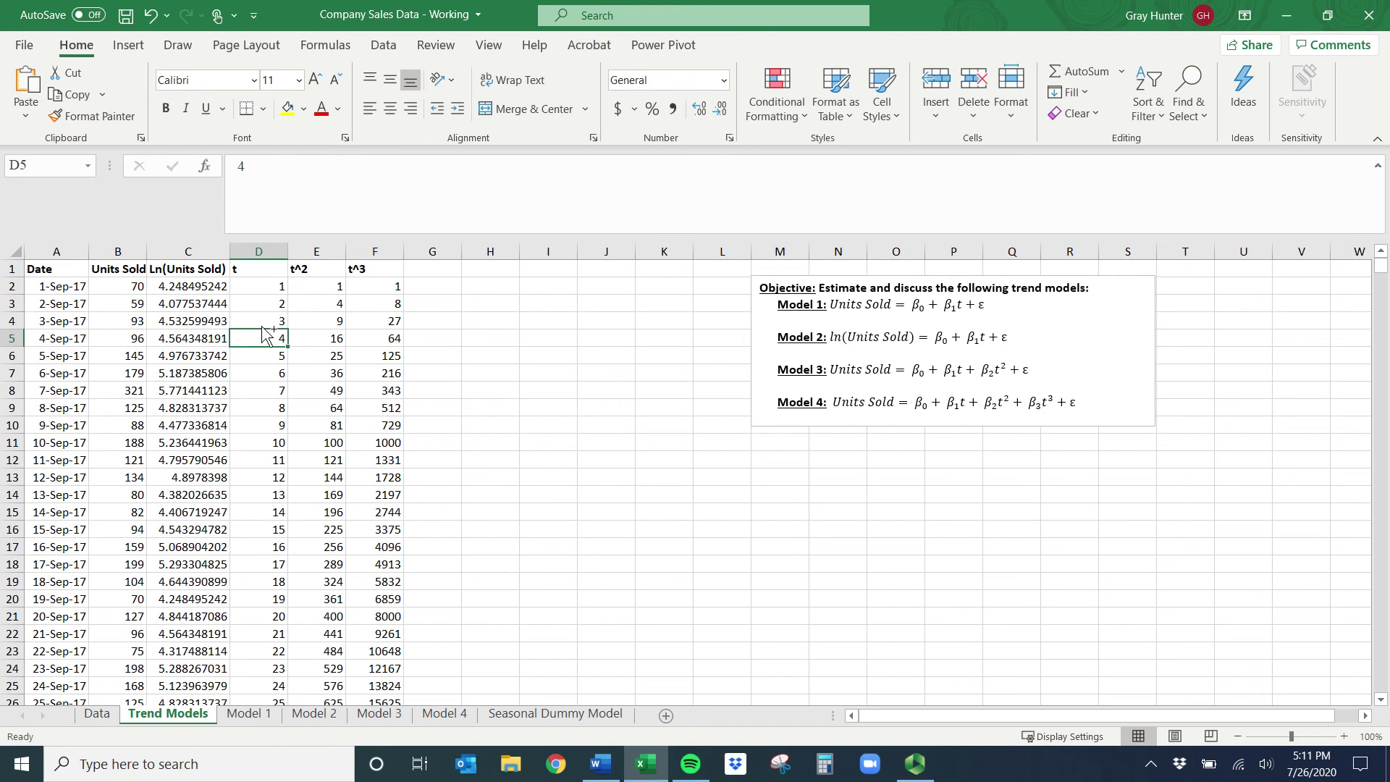
key("ctrl+shift+Down")
scroll(145, 471, "down", 3)
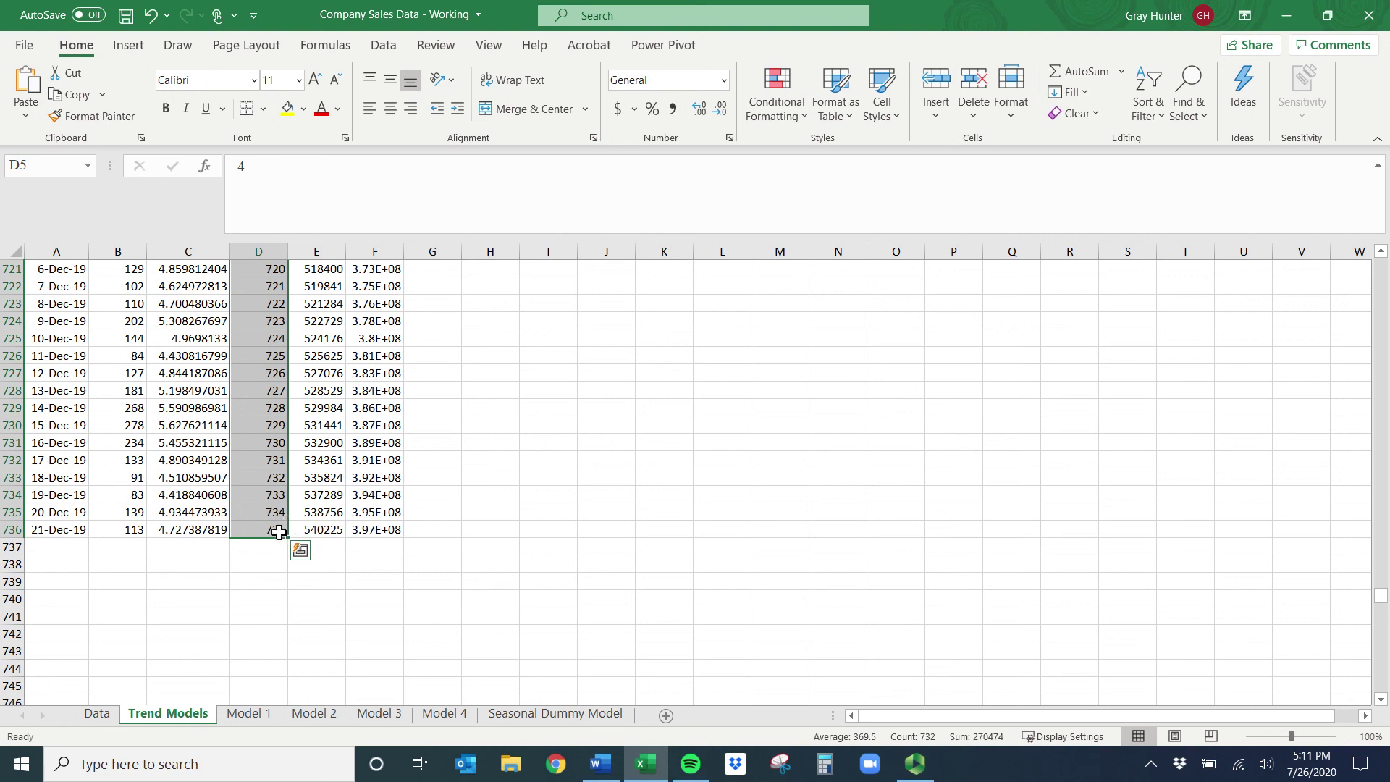
left_click(249, 714)
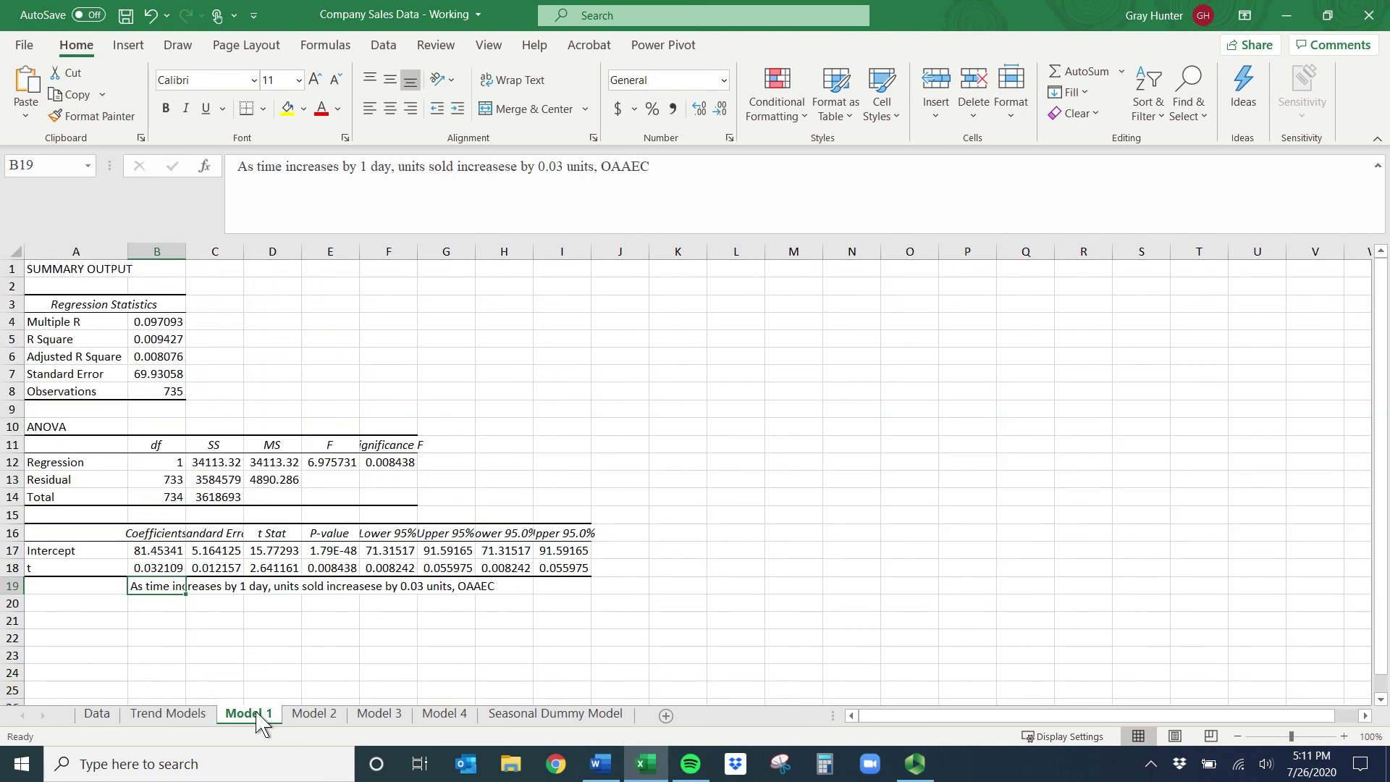
left_click(312, 715)
left_click(178, 620)
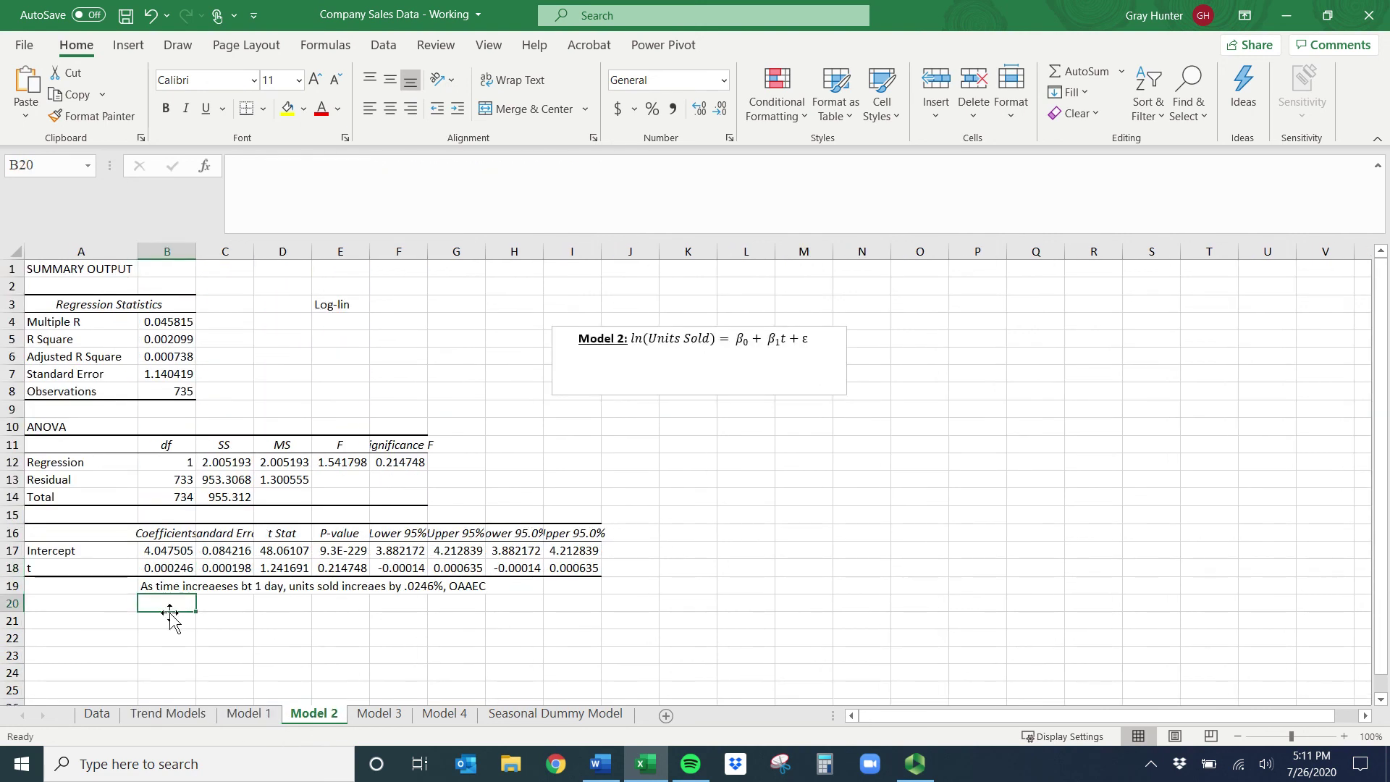
left_click(794, 335)
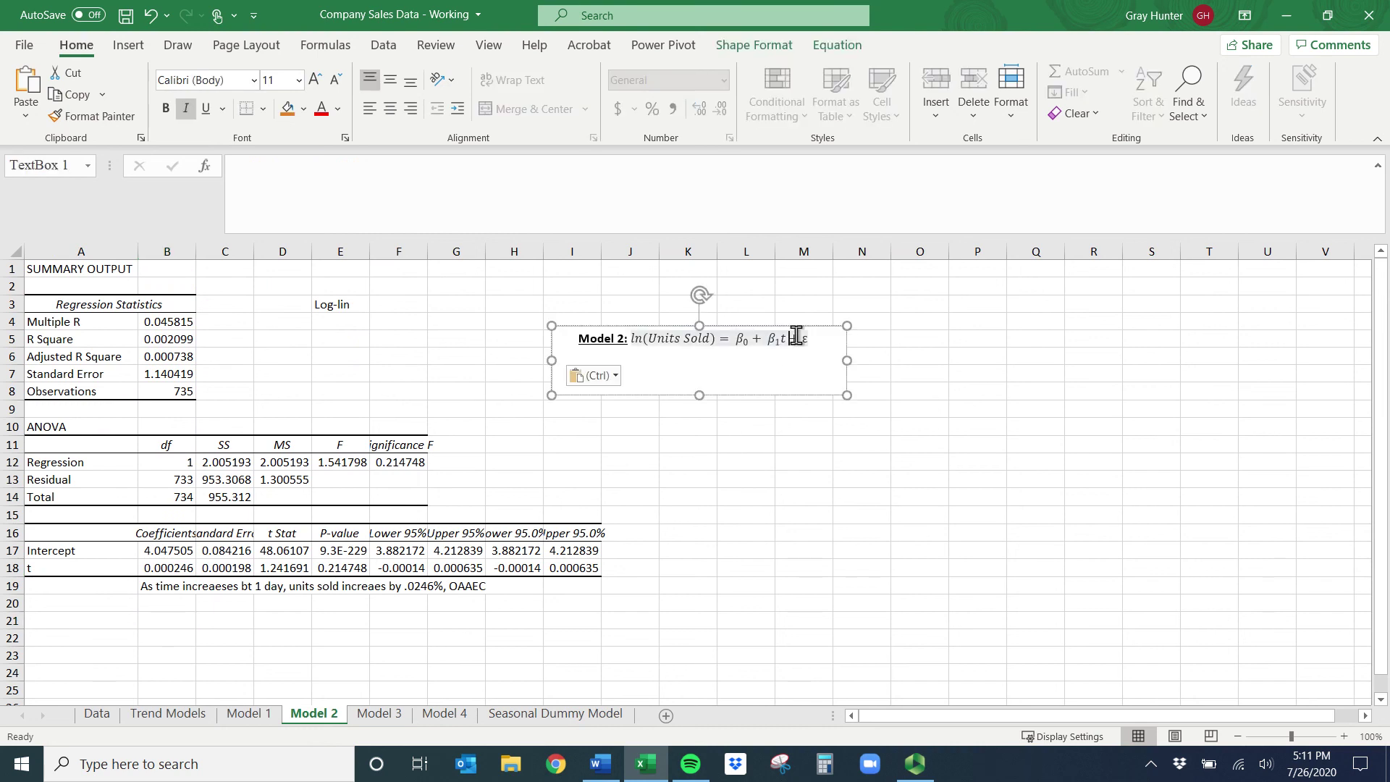
left_click(796, 335)
type("726")
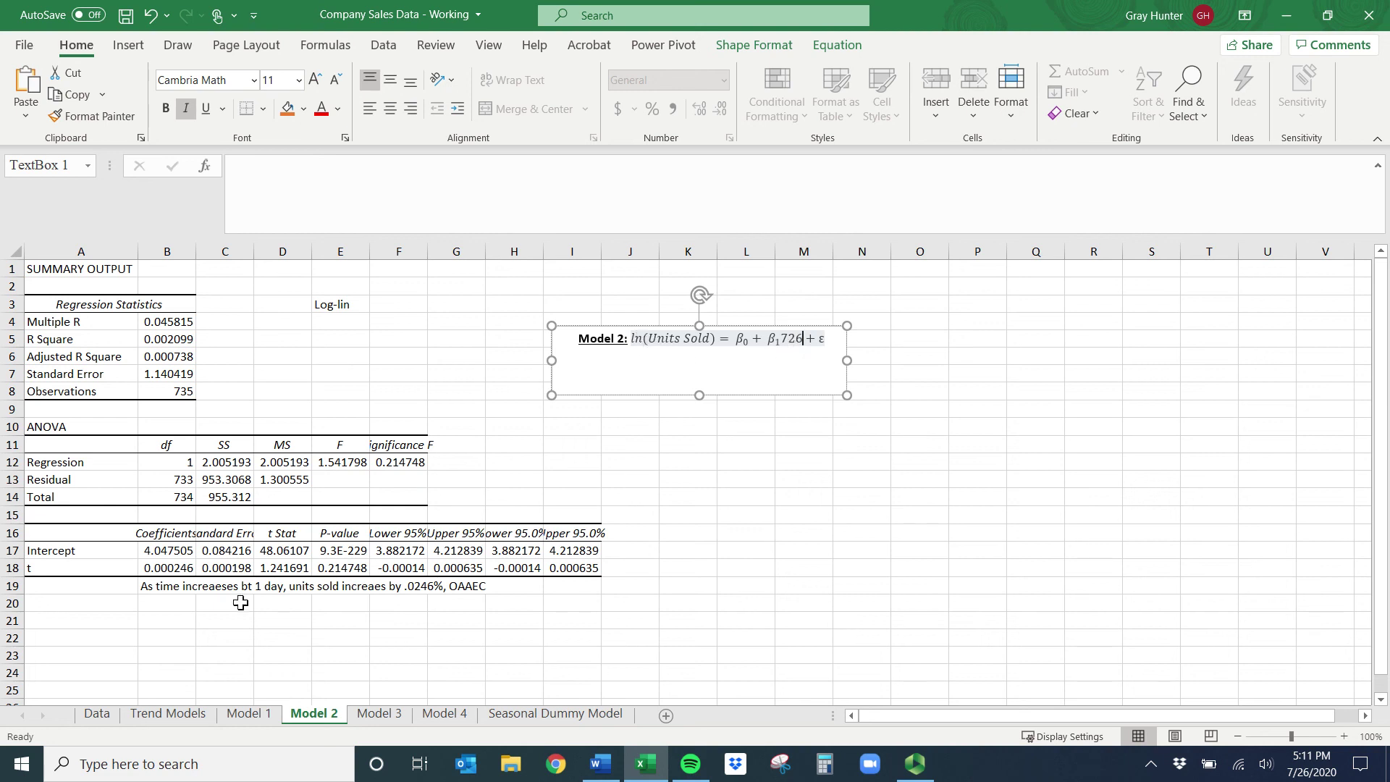
- Enter the formula =B17+B18*726 in B21 of the Model 2 sheet to predict ln(Units Sold) for period 726
left_click(184, 621)
type("=")
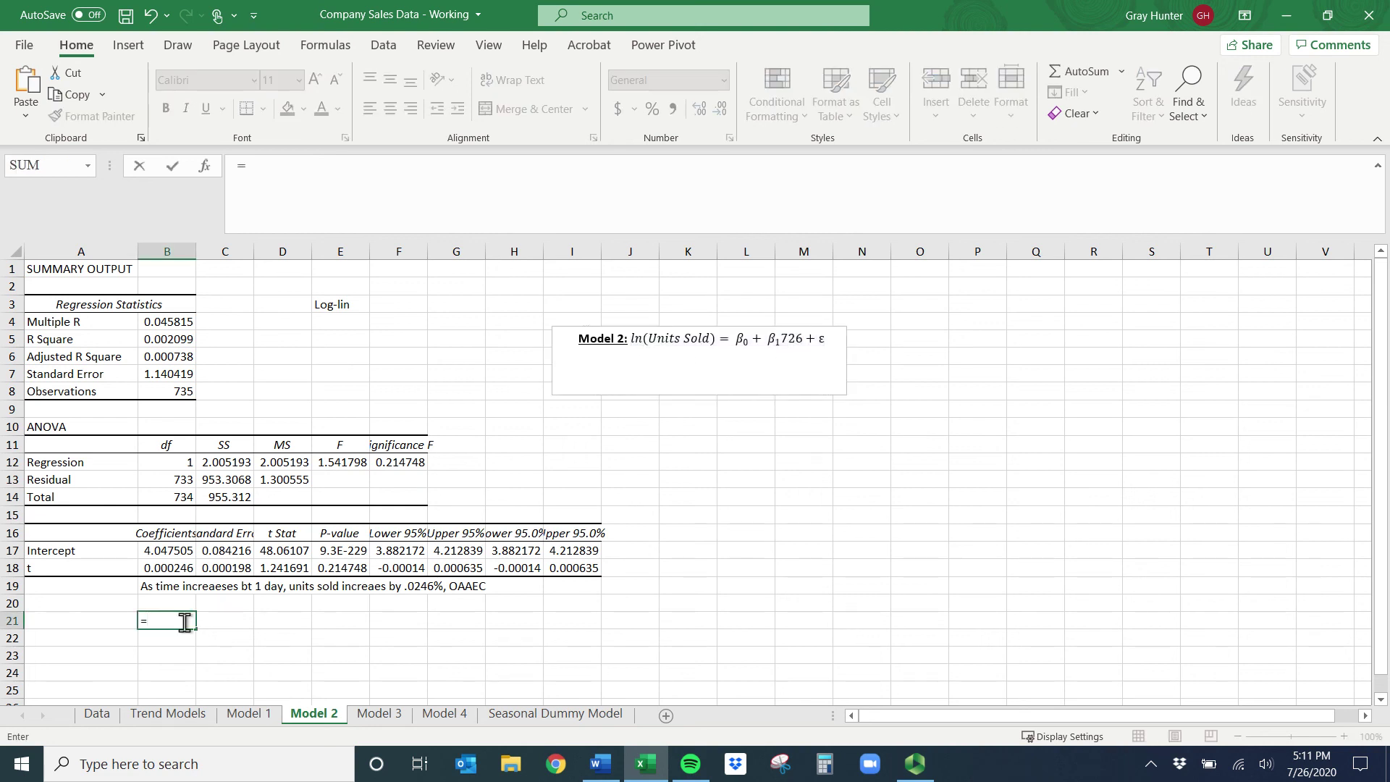
left_click(183, 551)
type("+")
left_click(171, 571)
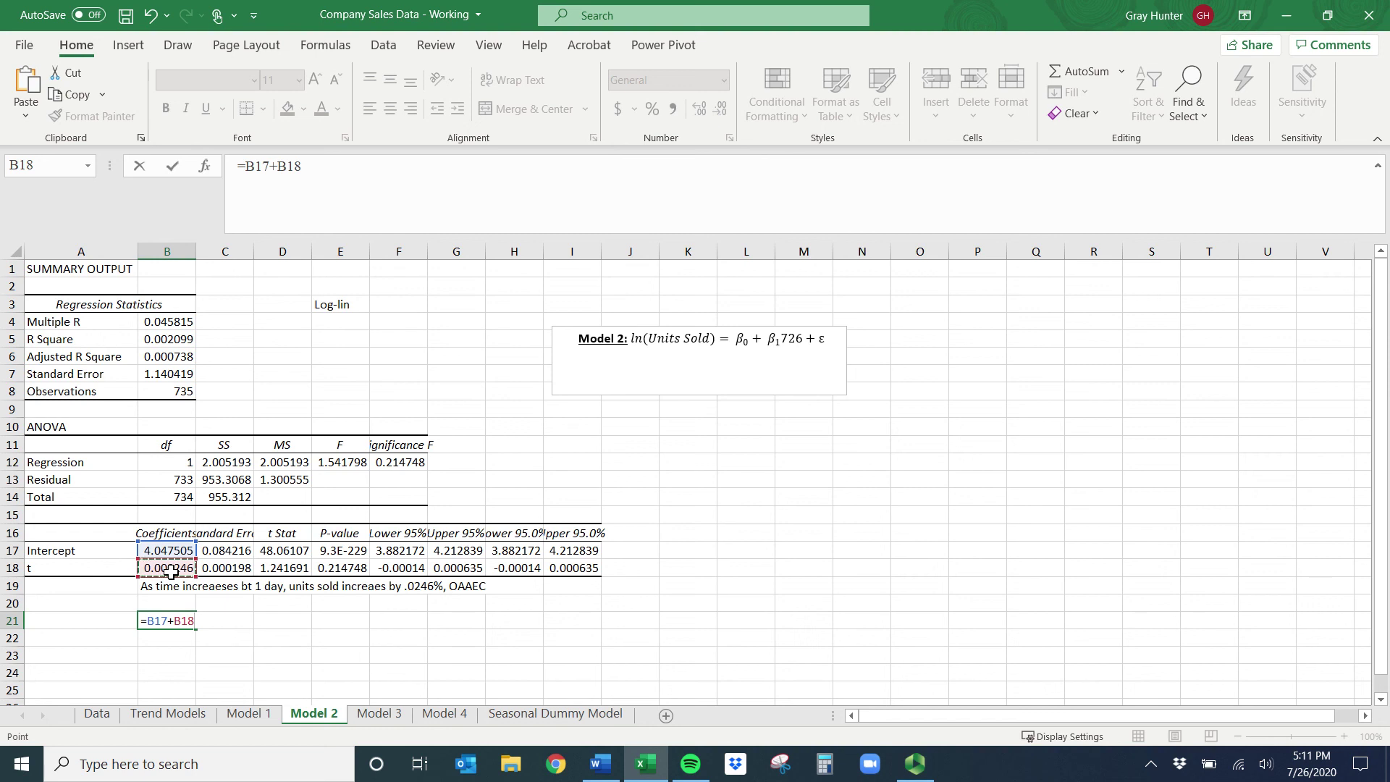
type("*")
key("ctrl+Return")
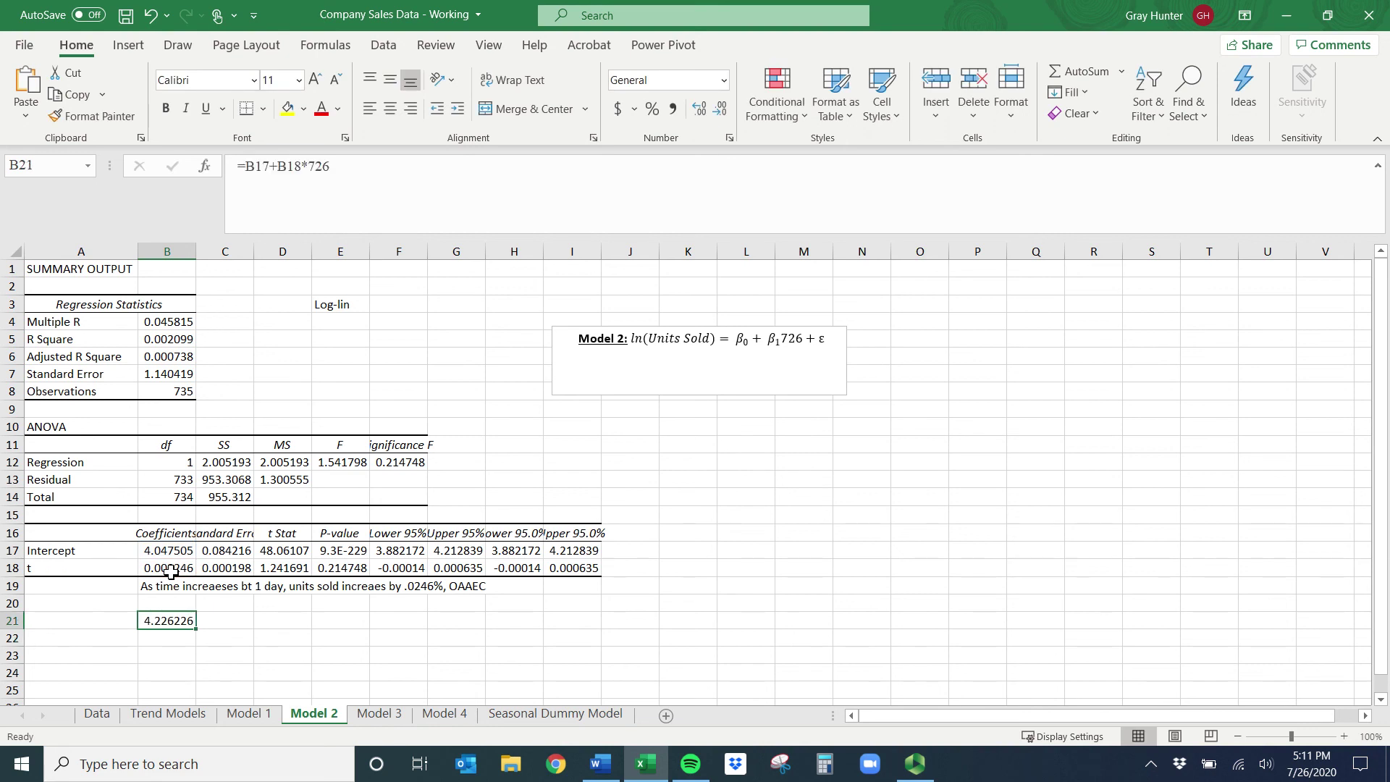
- Enter =EXP(B21+B7^2/2) in B22 to convert the log prediction back into units sold
key("Down")
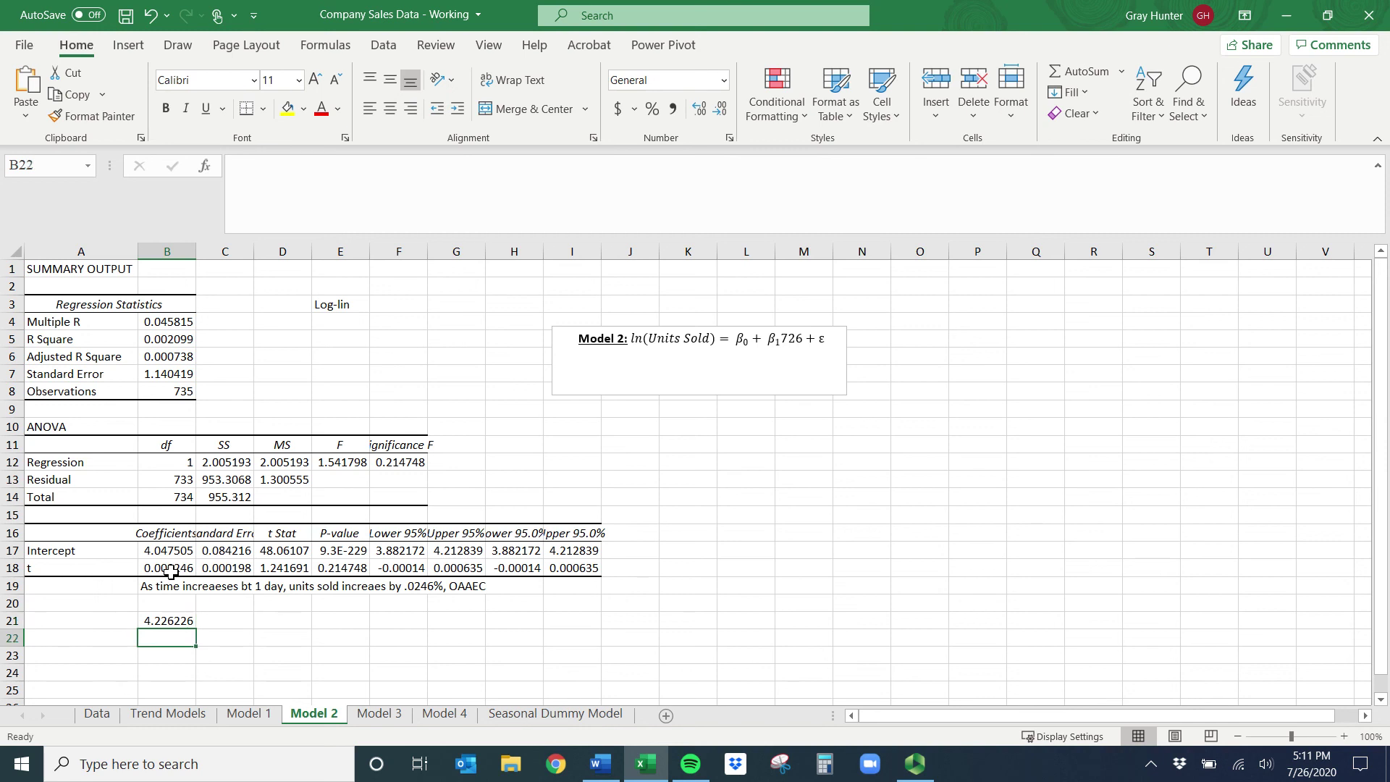
type("=")
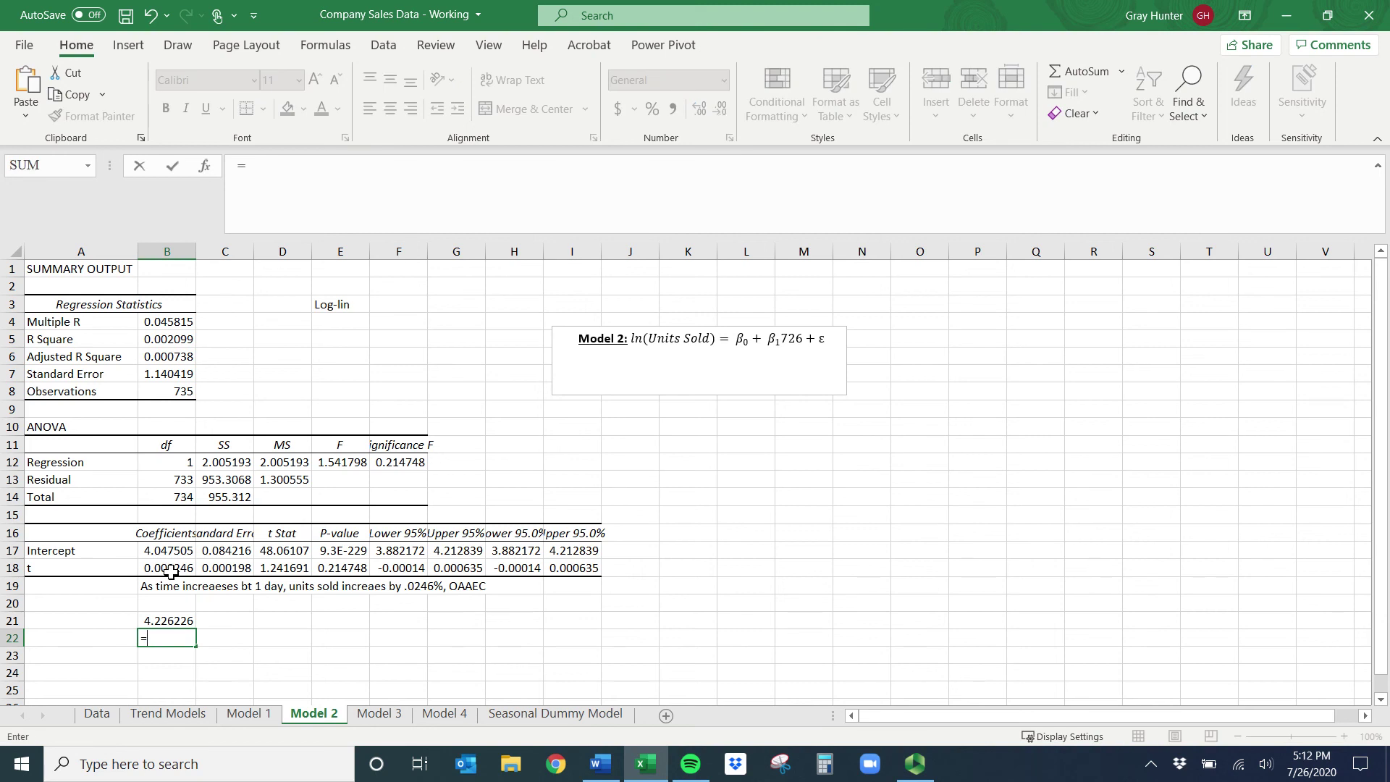
type("exp")
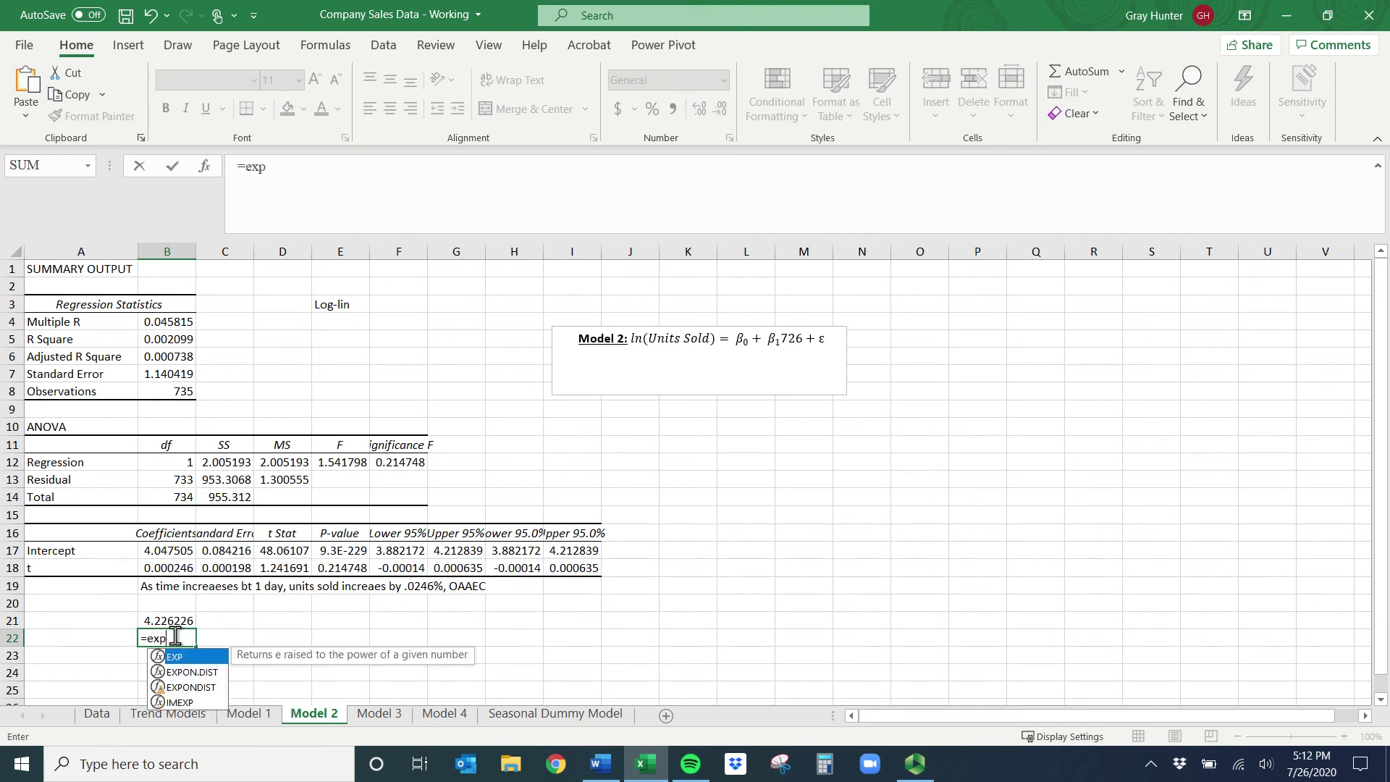
key("Tab")
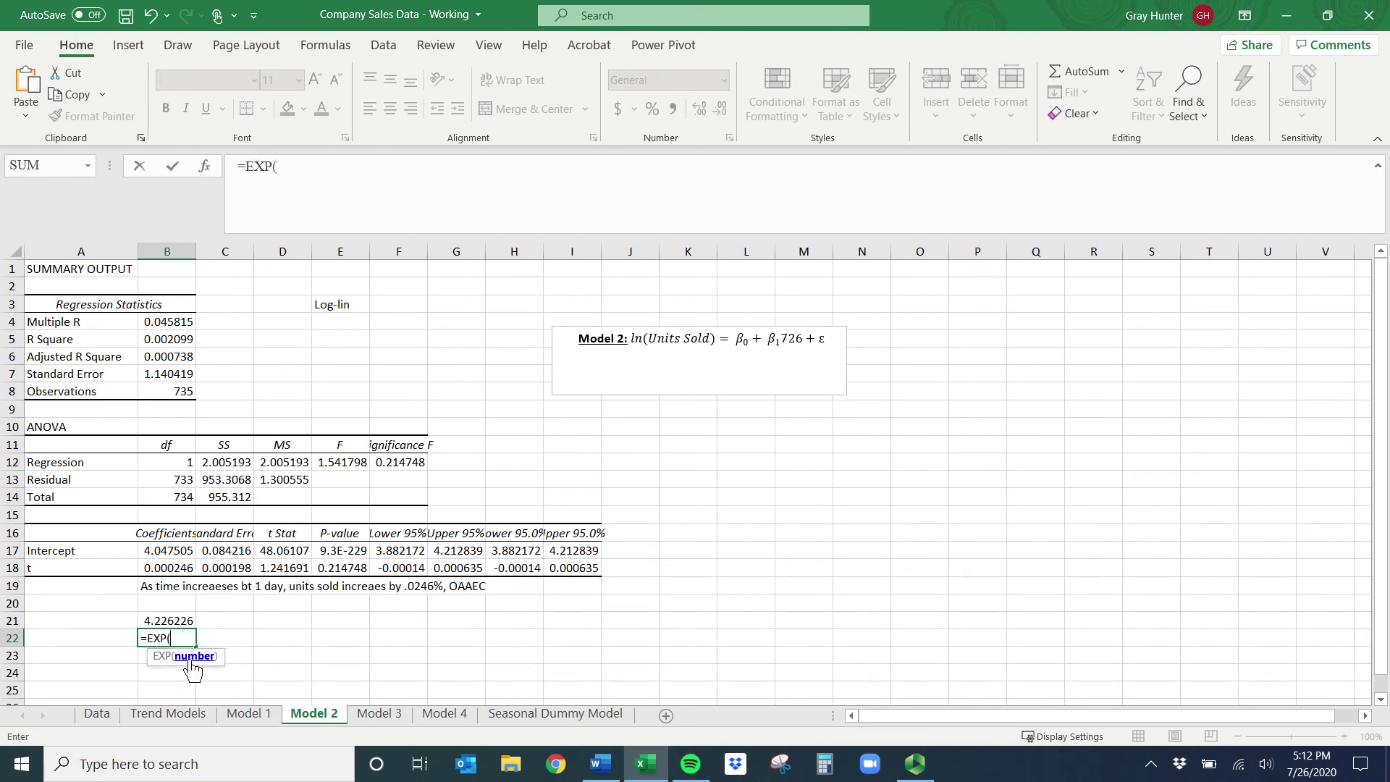
left_click(167, 620)
type("+")
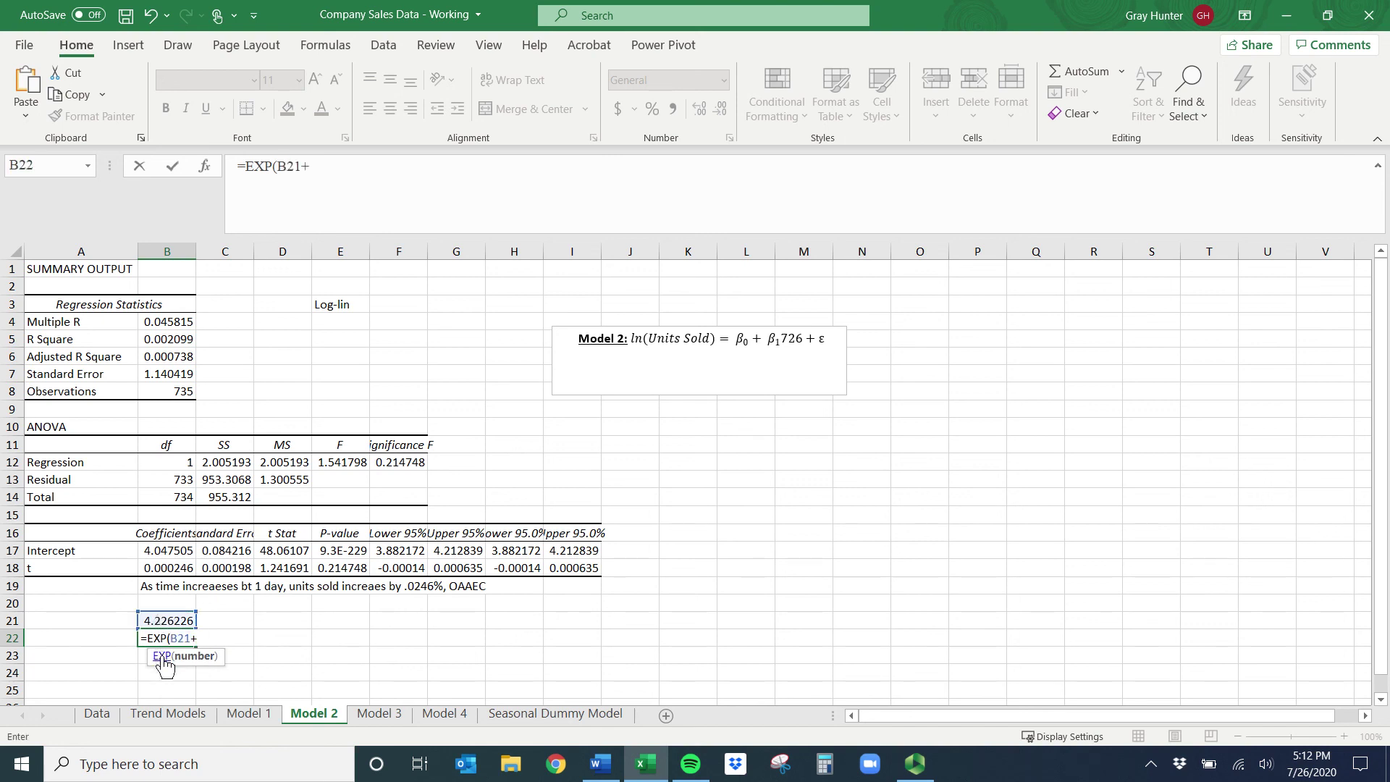
left_click(155, 373)
type("^2/2)")
key("Return")
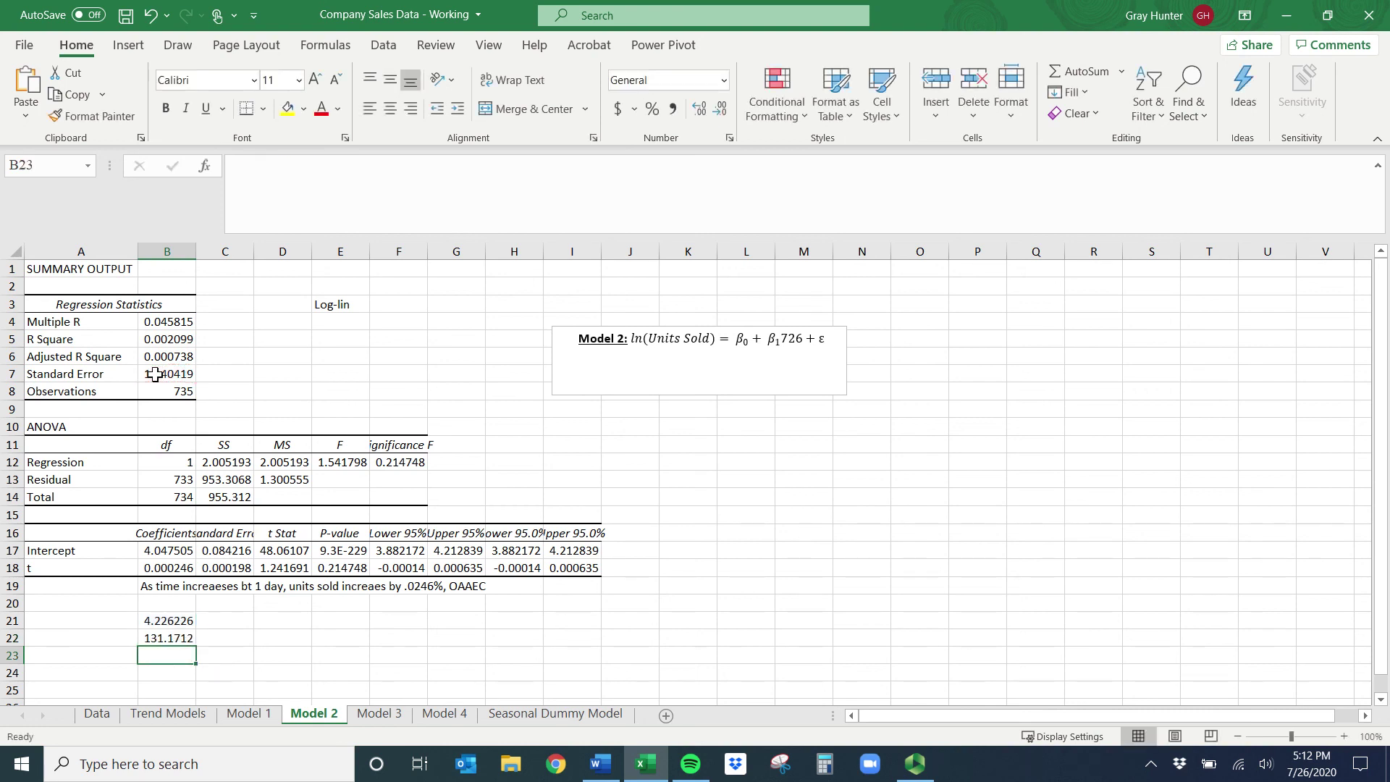
- Make the B22 prediction bold and select the "ln(Units Sold) =" part of the equation in the Model 2 text box
left_click(152, 638)
key("ctrl+b")
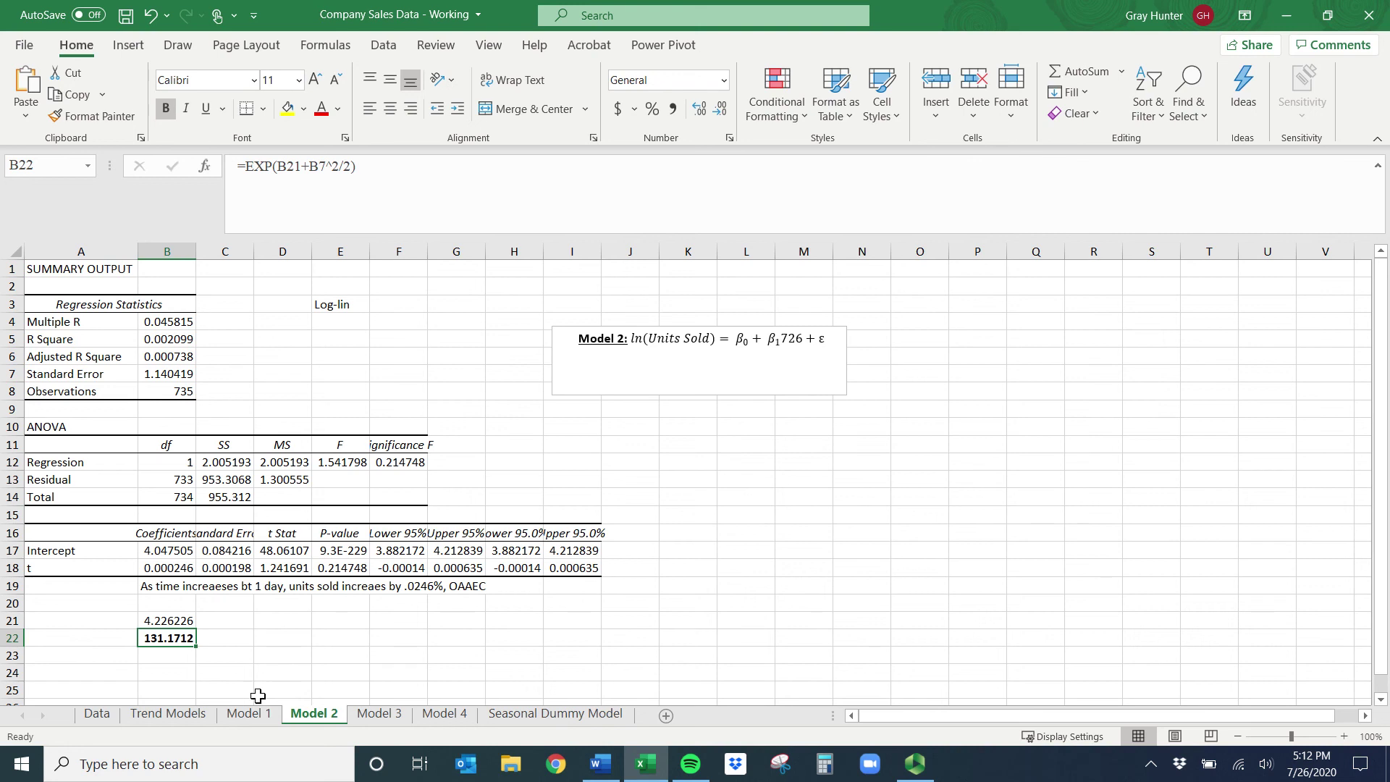
left_click_drag(631, 336, 823, 348)
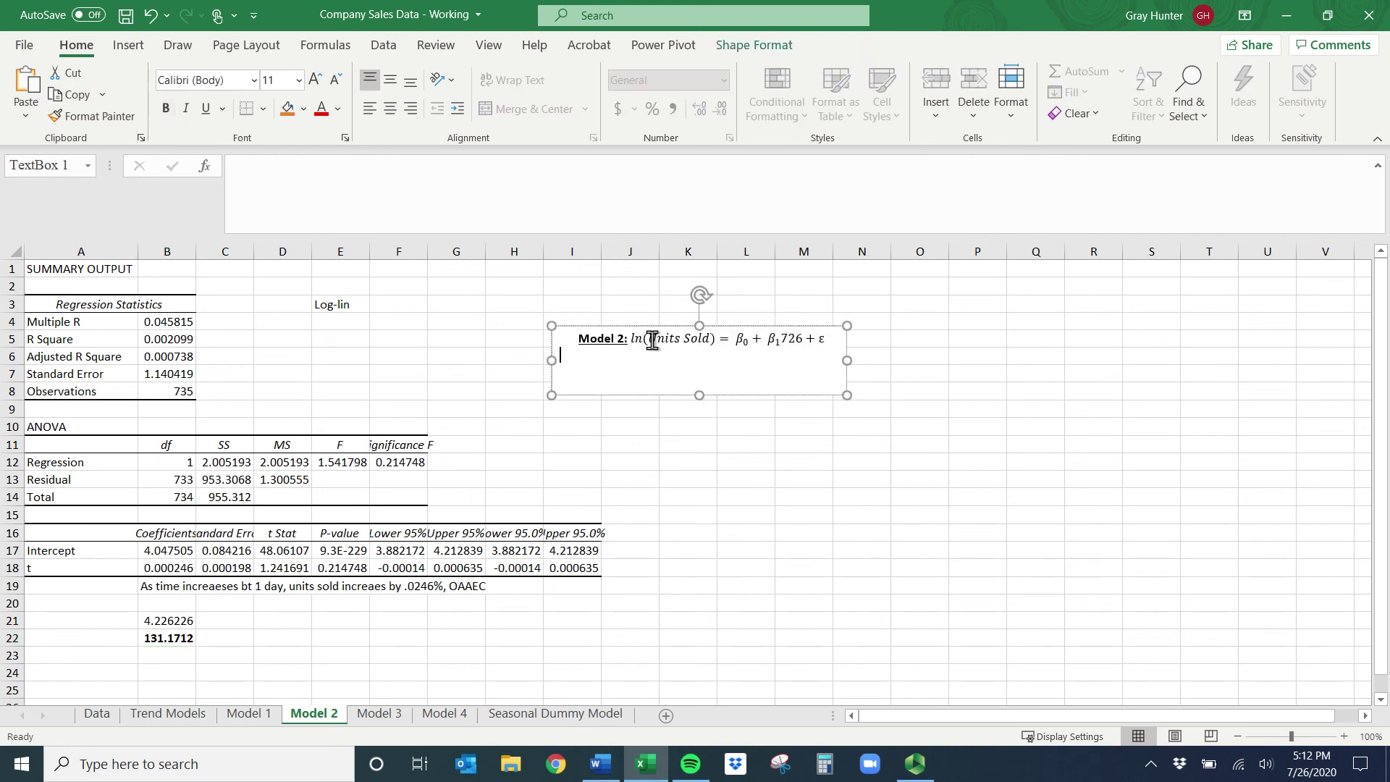
left_click_drag(623, 340, 713, 326)
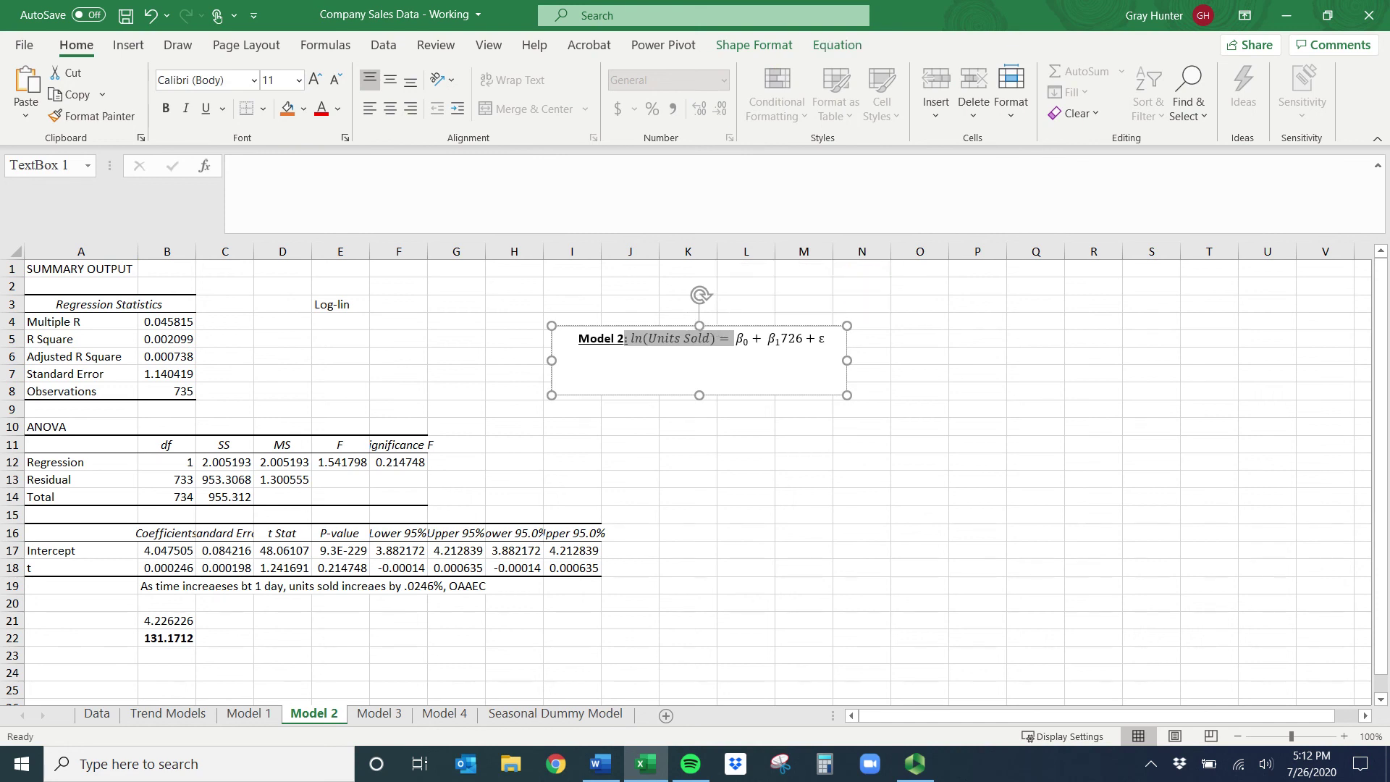
- On the Model 3 sheet, widen column A to fit its labels and fill the t^2 coefficient in B19 with yellow
left_click(371, 717)
left_click(370, 717)
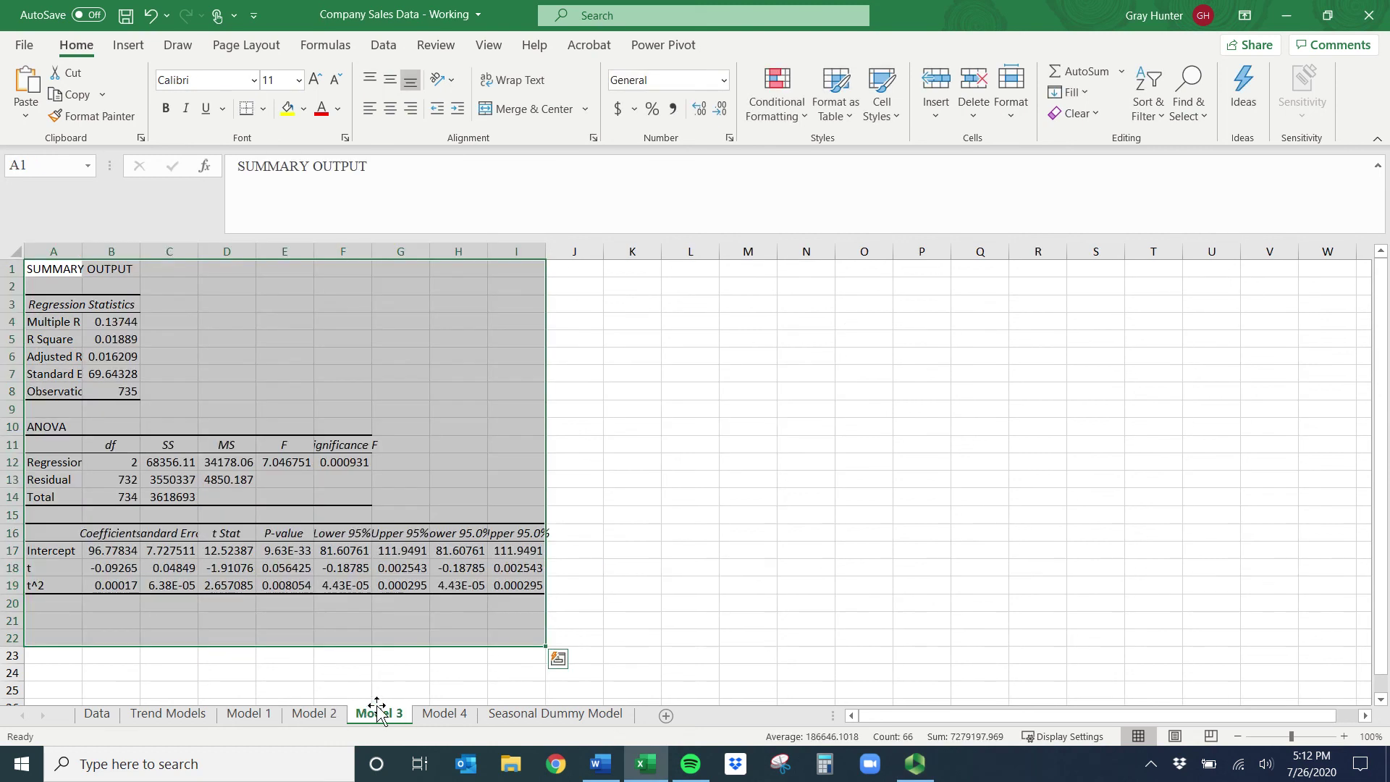
double_click(83, 251)
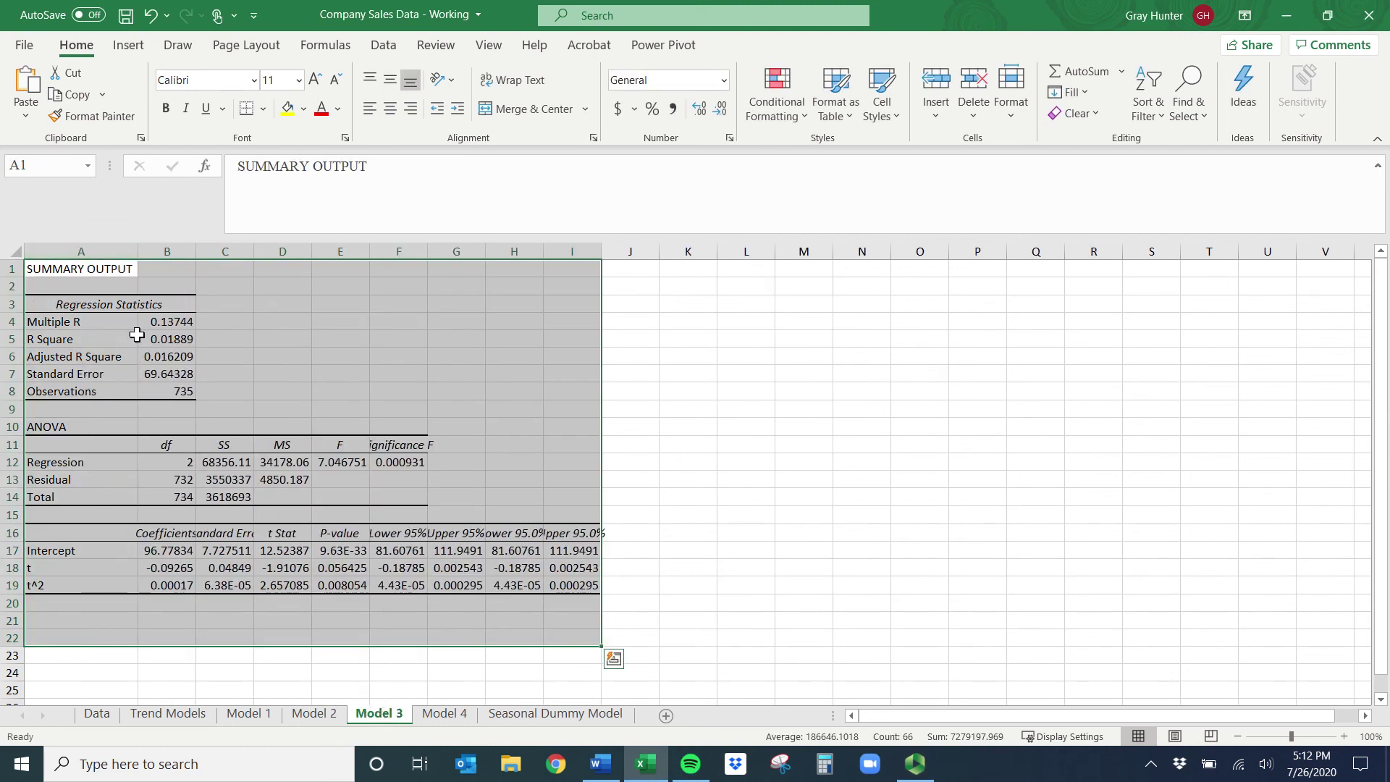
left_click(173, 585)
left_click(79, 585)
left_click(161, 584)
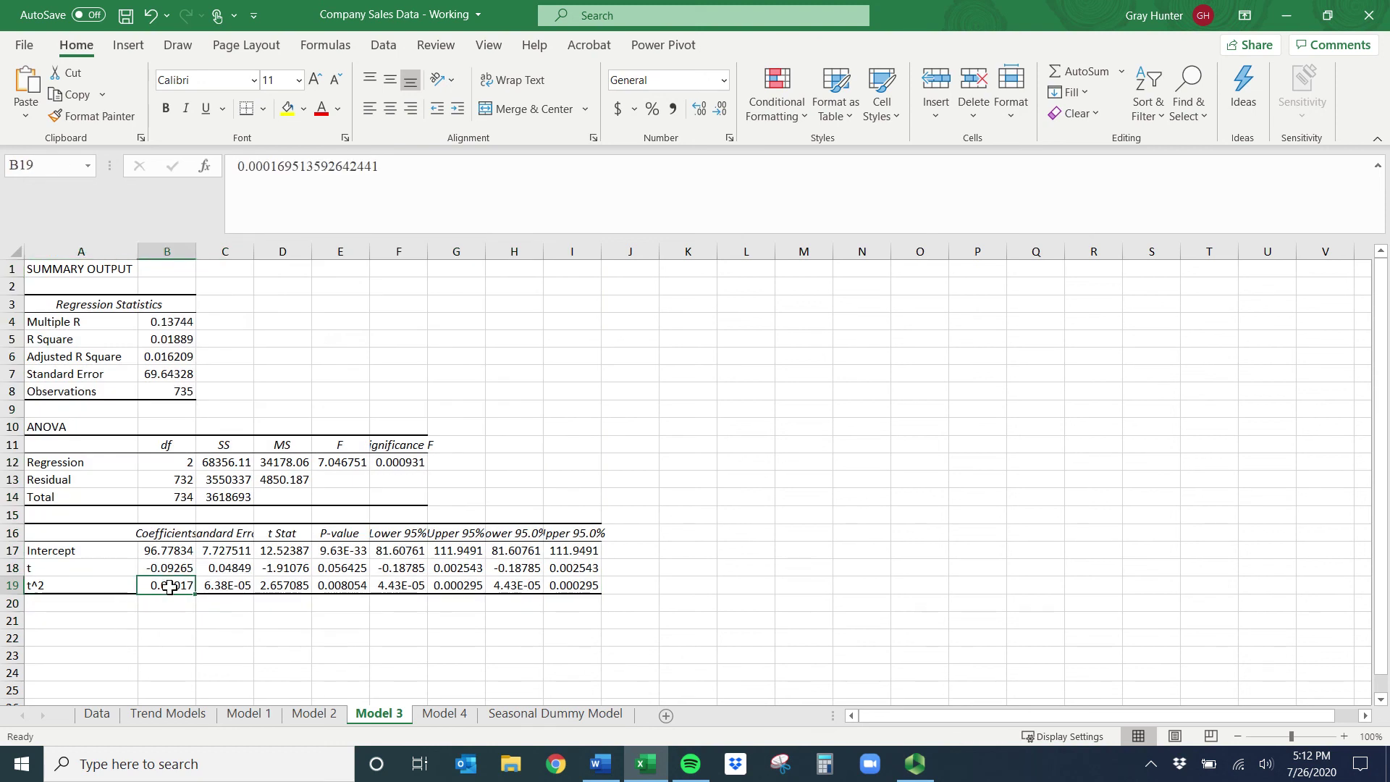
left_click(281, 108)
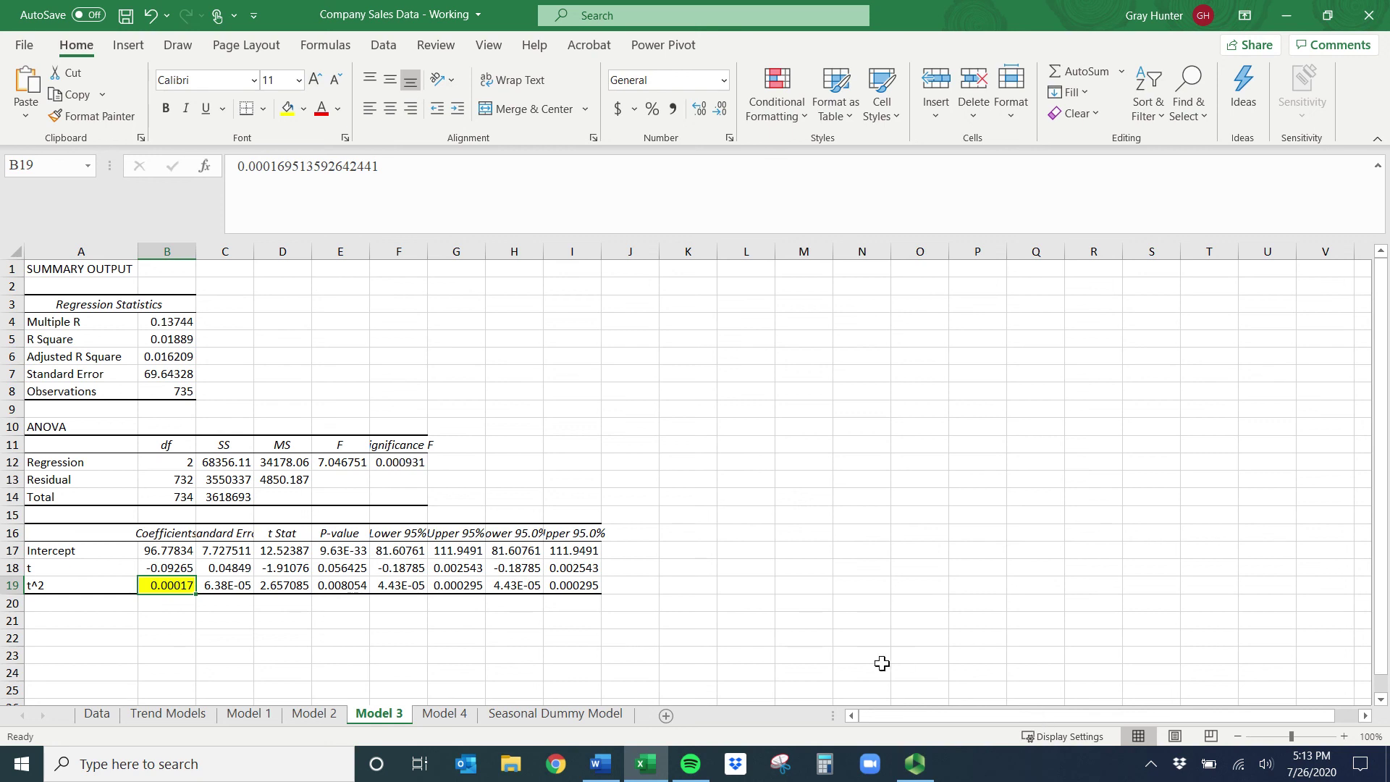
left_click(152, 607)
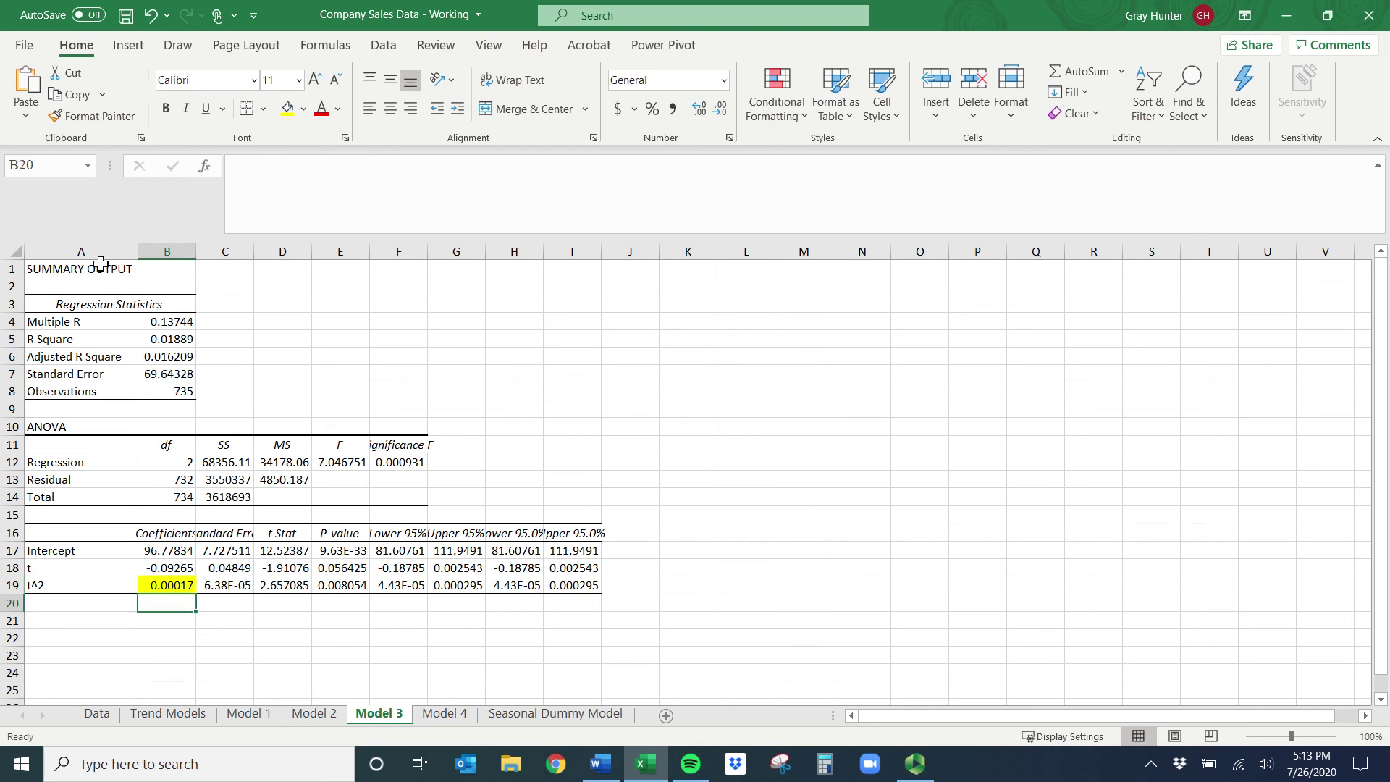
- On the Model 4 sheet, widen column F to fit the Significance F heading
left_click(445, 701)
left_click(443, 714)
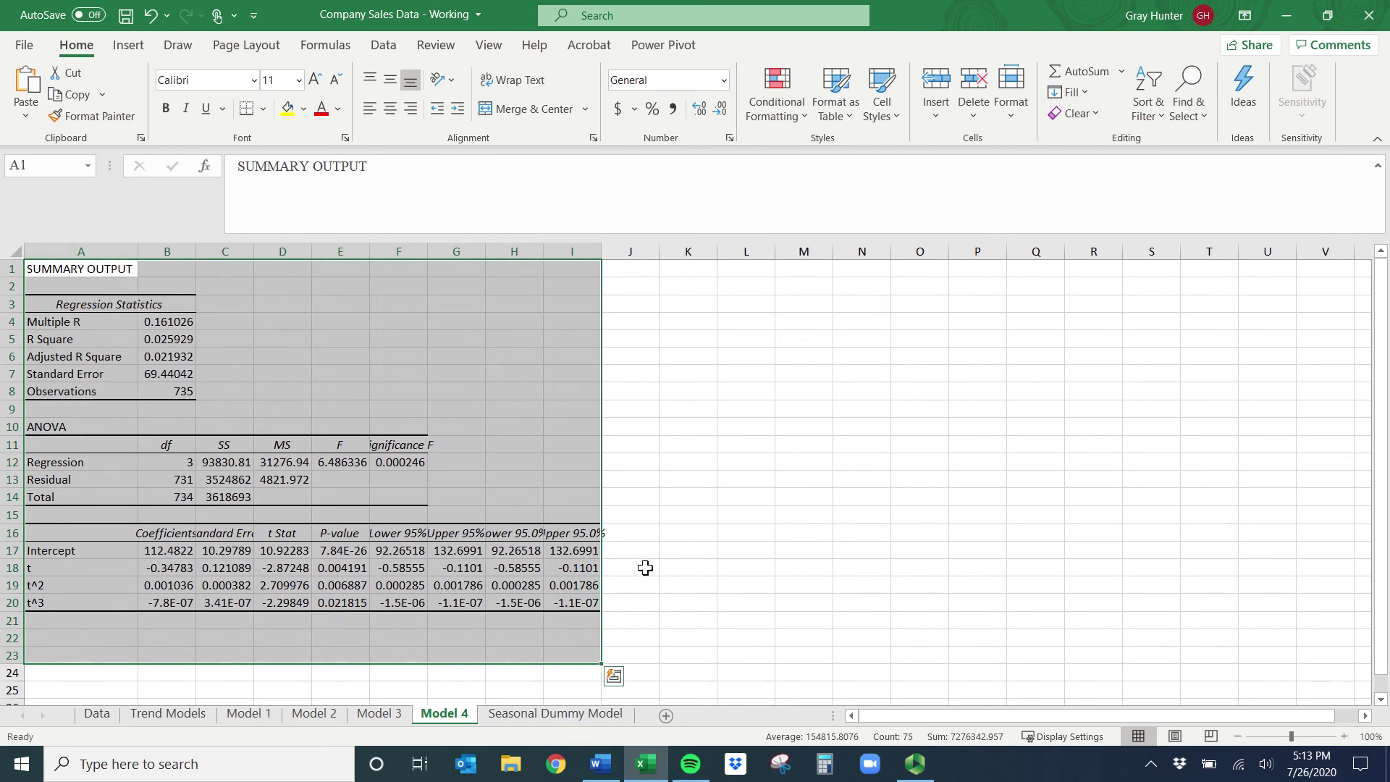
double_click(427, 246)
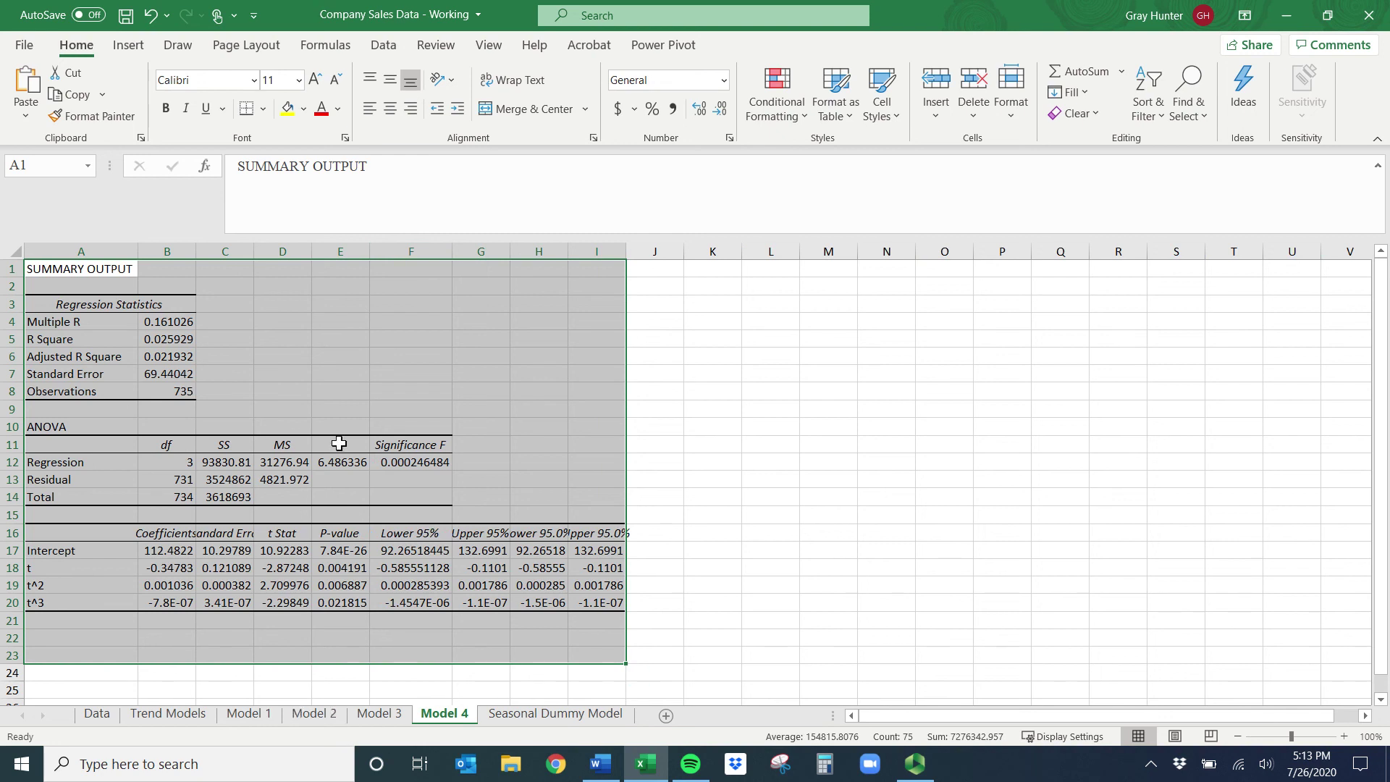
- Compare the Adjusted R Square in B6 on the Model 3 and Model 4 sheets, and review Model 4's output in A1:I20
left_click(378, 713)
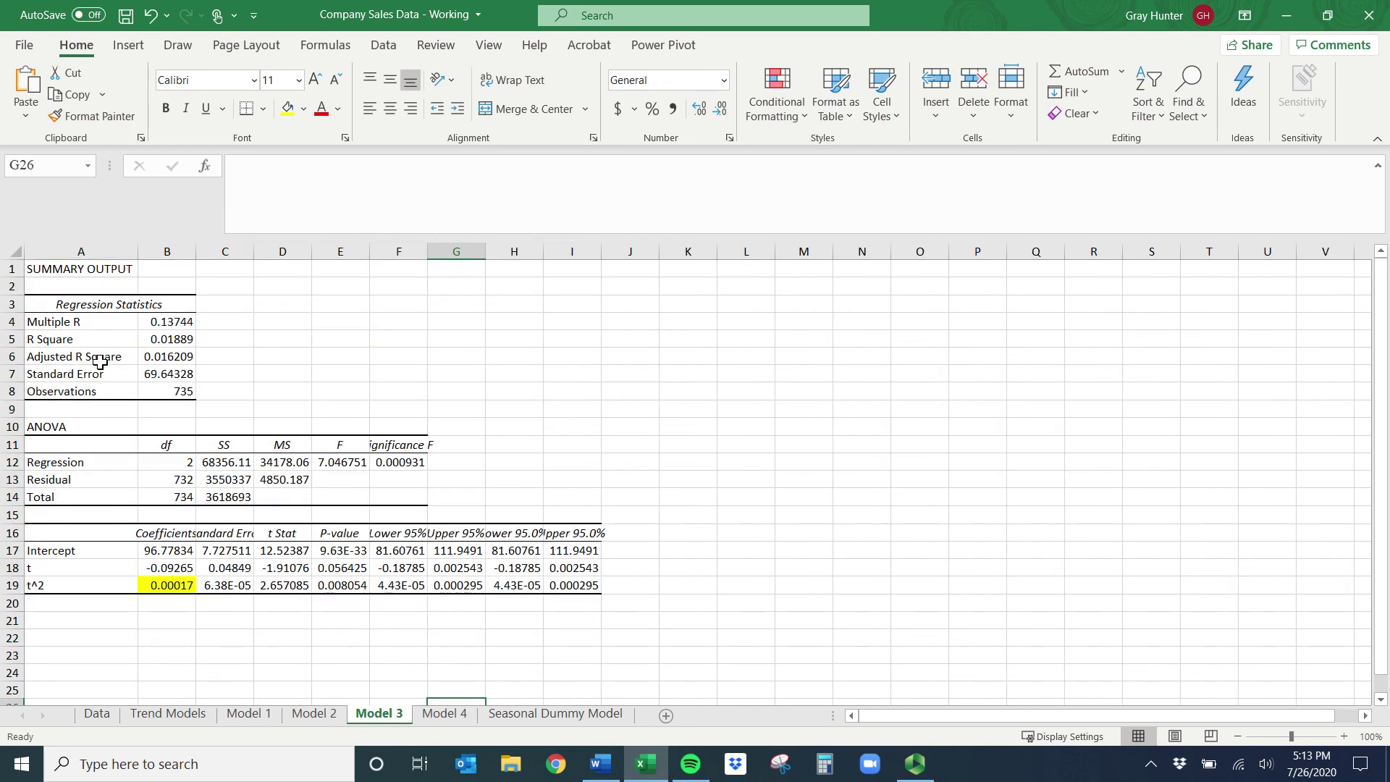
left_click(156, 356)
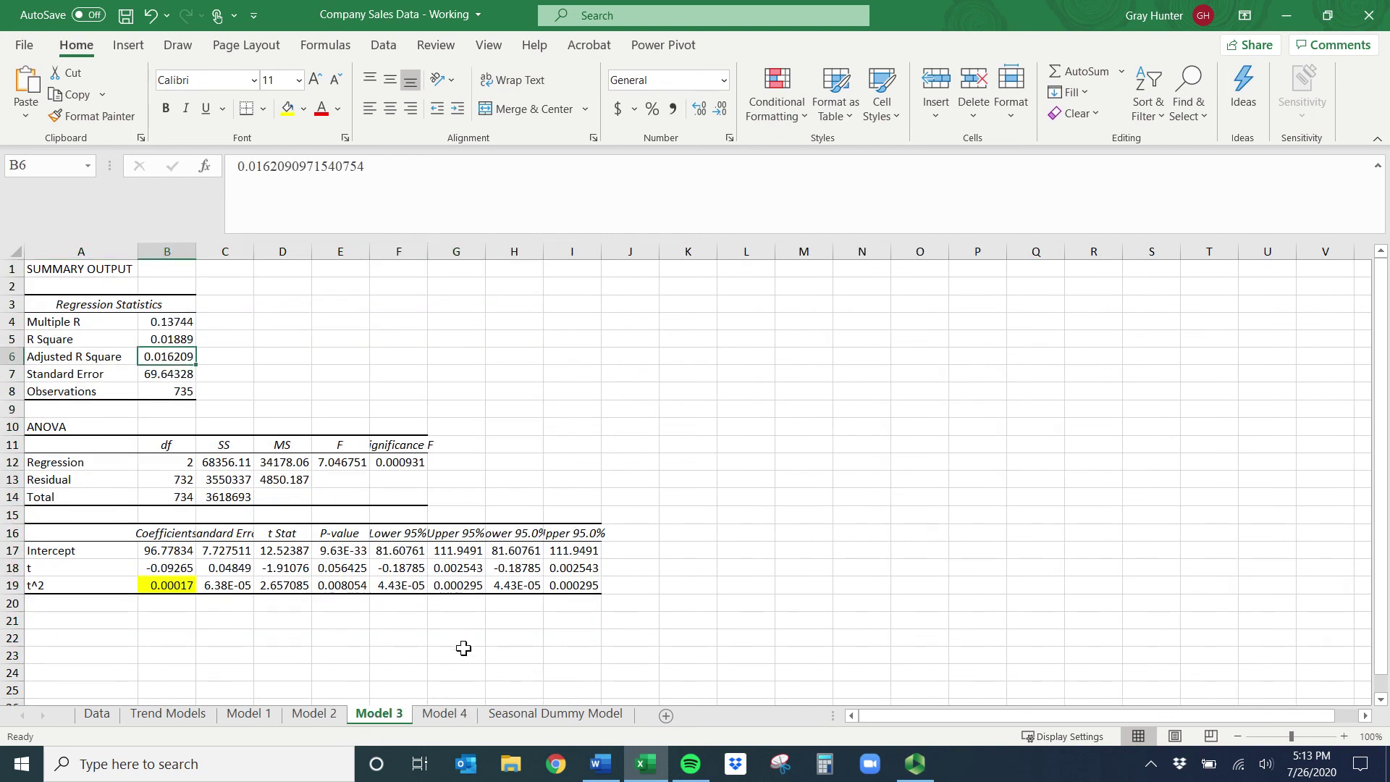
left_click(454, 715)
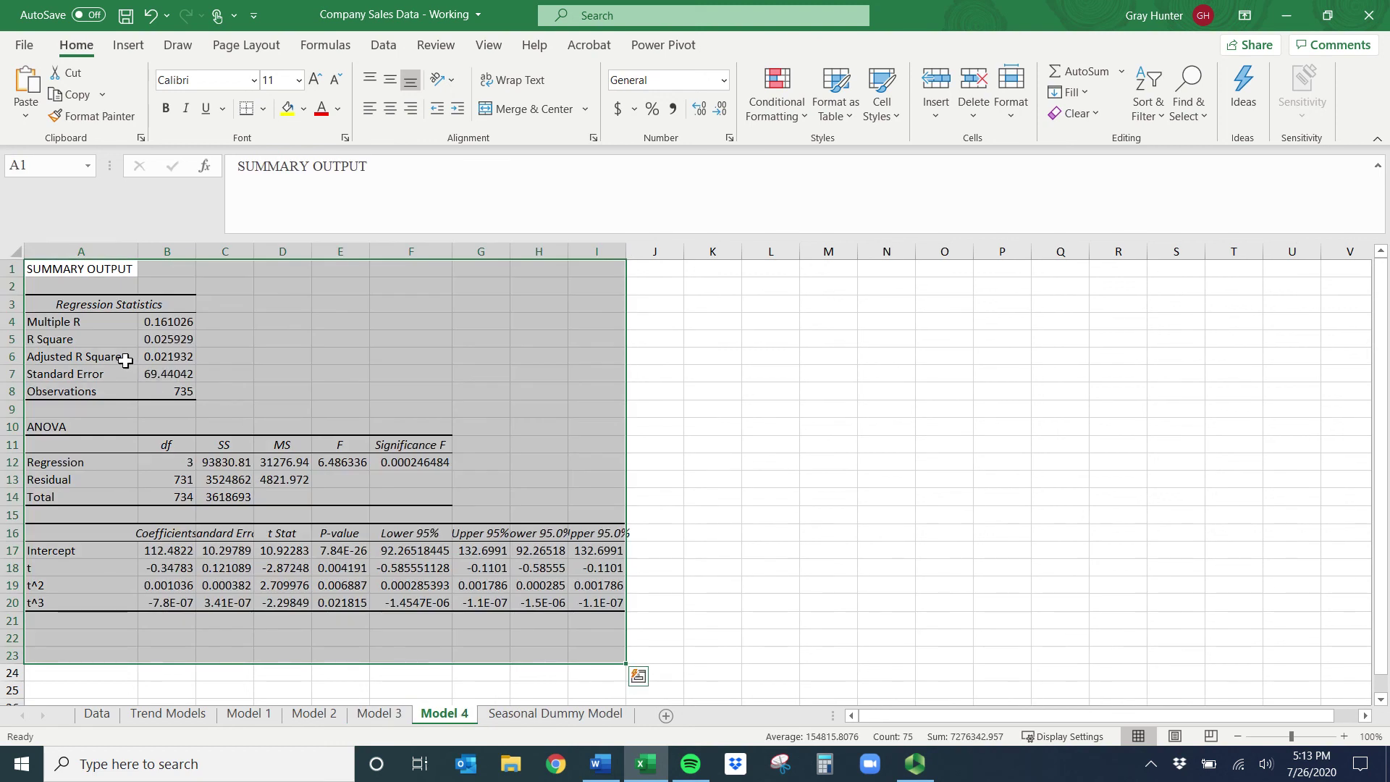
left_click(165, 356)
left_click_drag(58, 274, 615, 598)
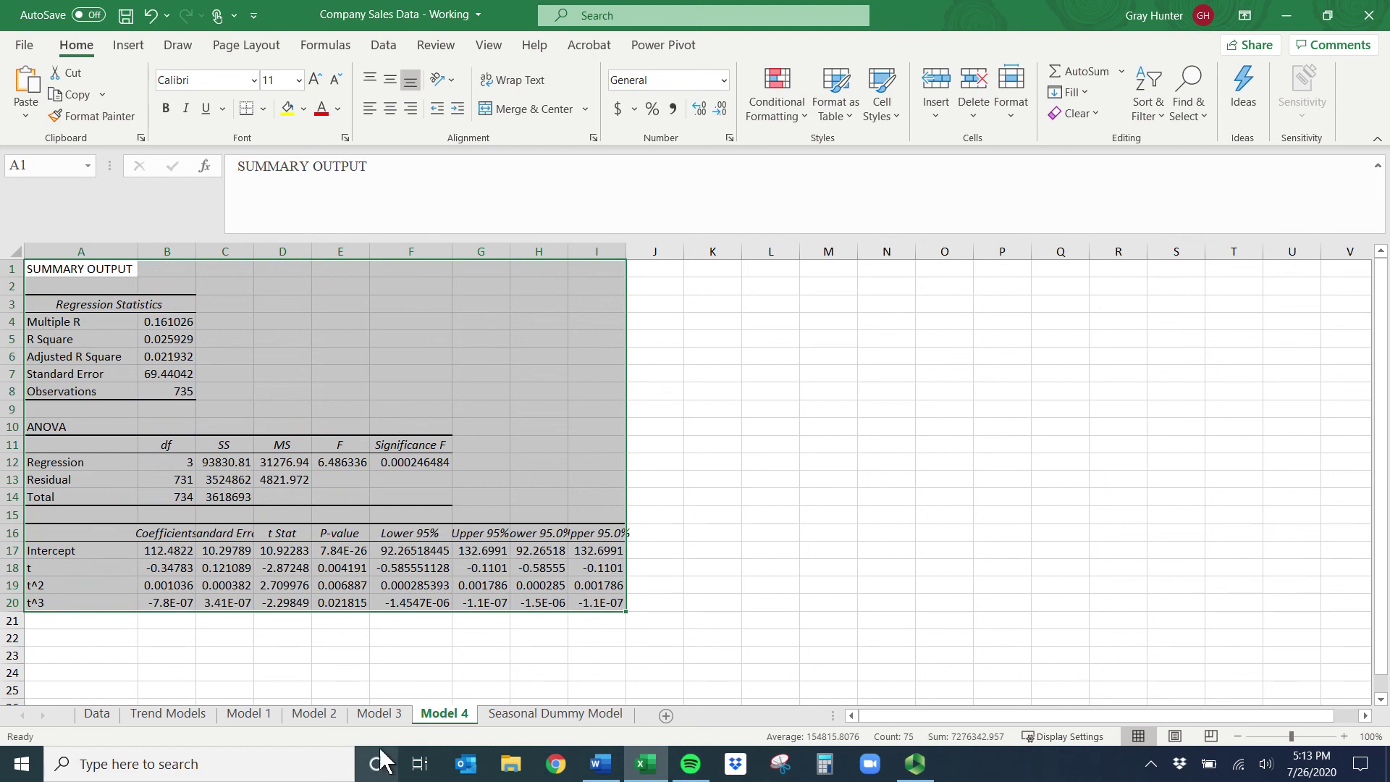
left_click(378, 714)
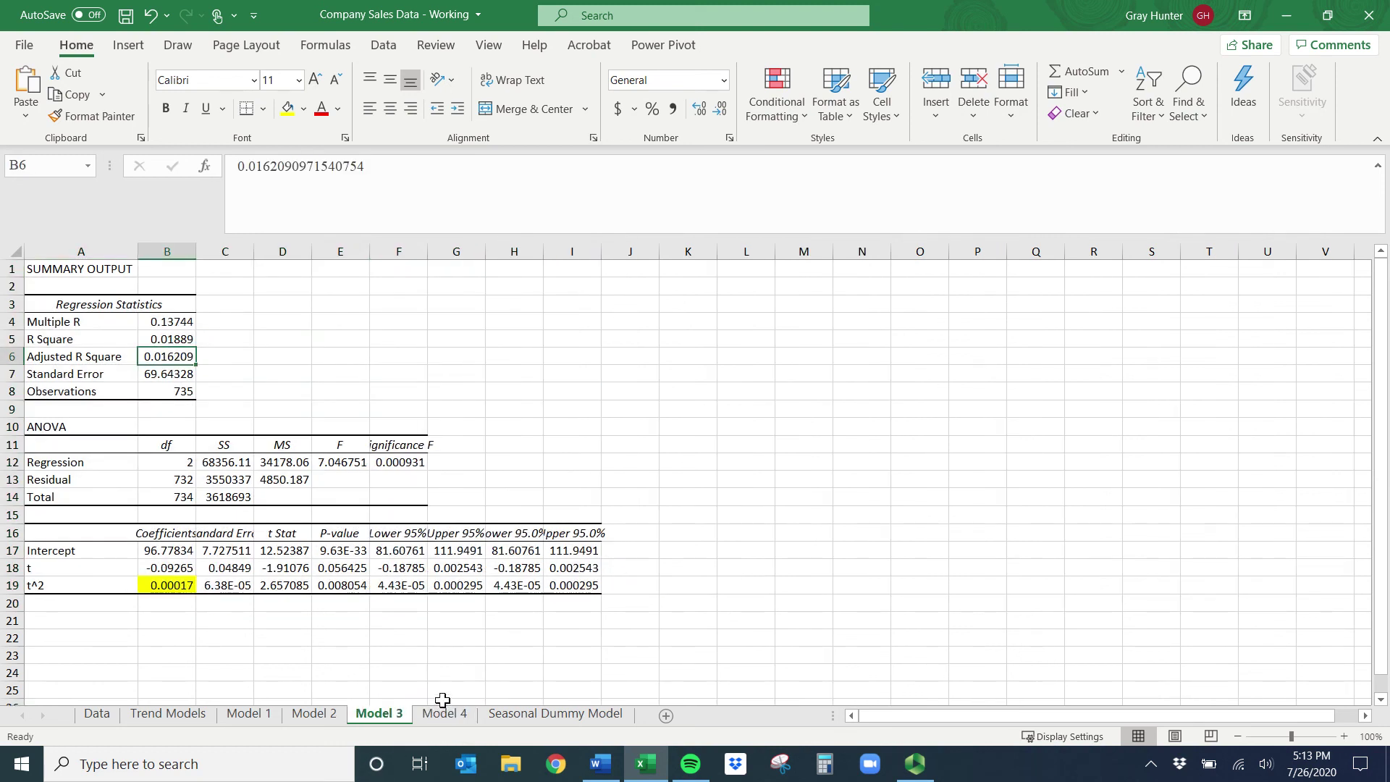
- Go back to the top of the Trend Models sheet and select the Model 1 to Model 4 equations in the objective text box
left_click(172, 715)
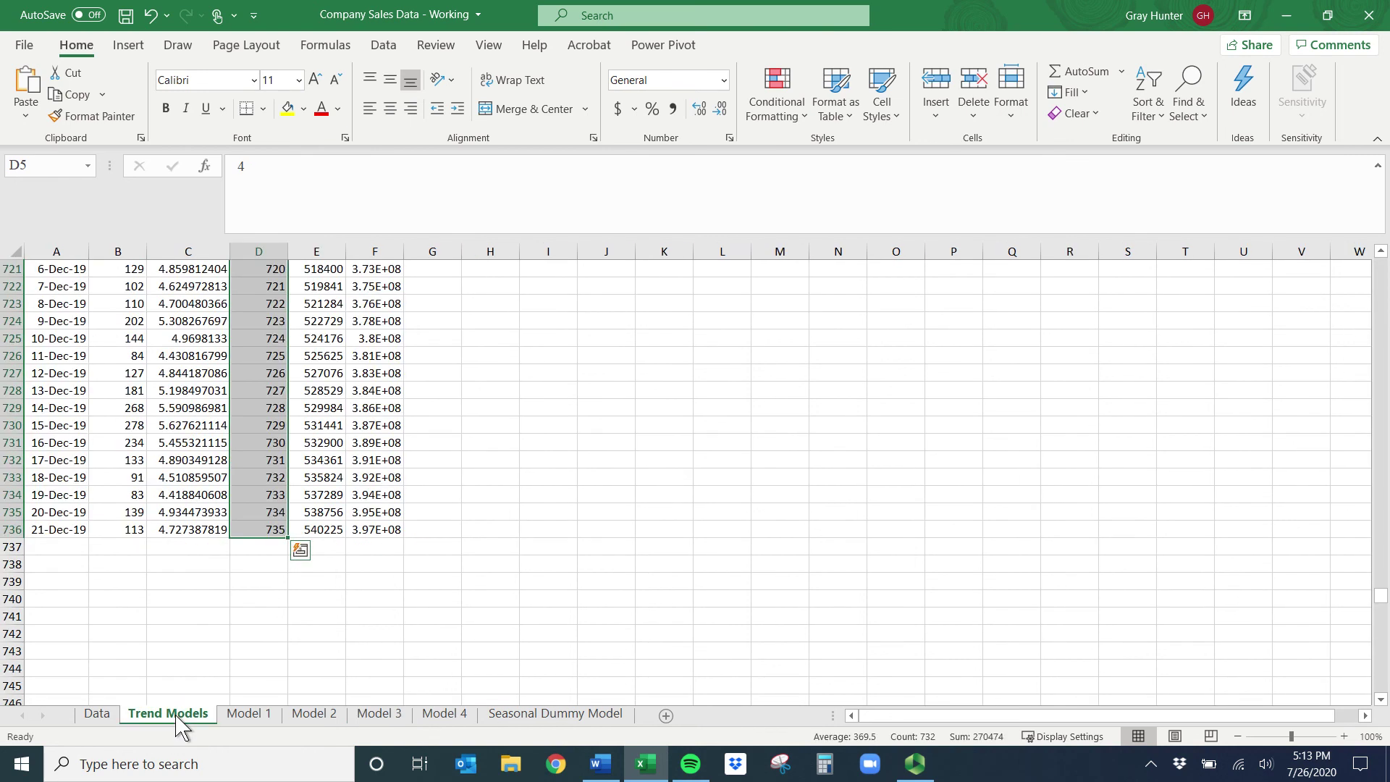
left_click(474, 511)
key("ctrl+shift+Up")
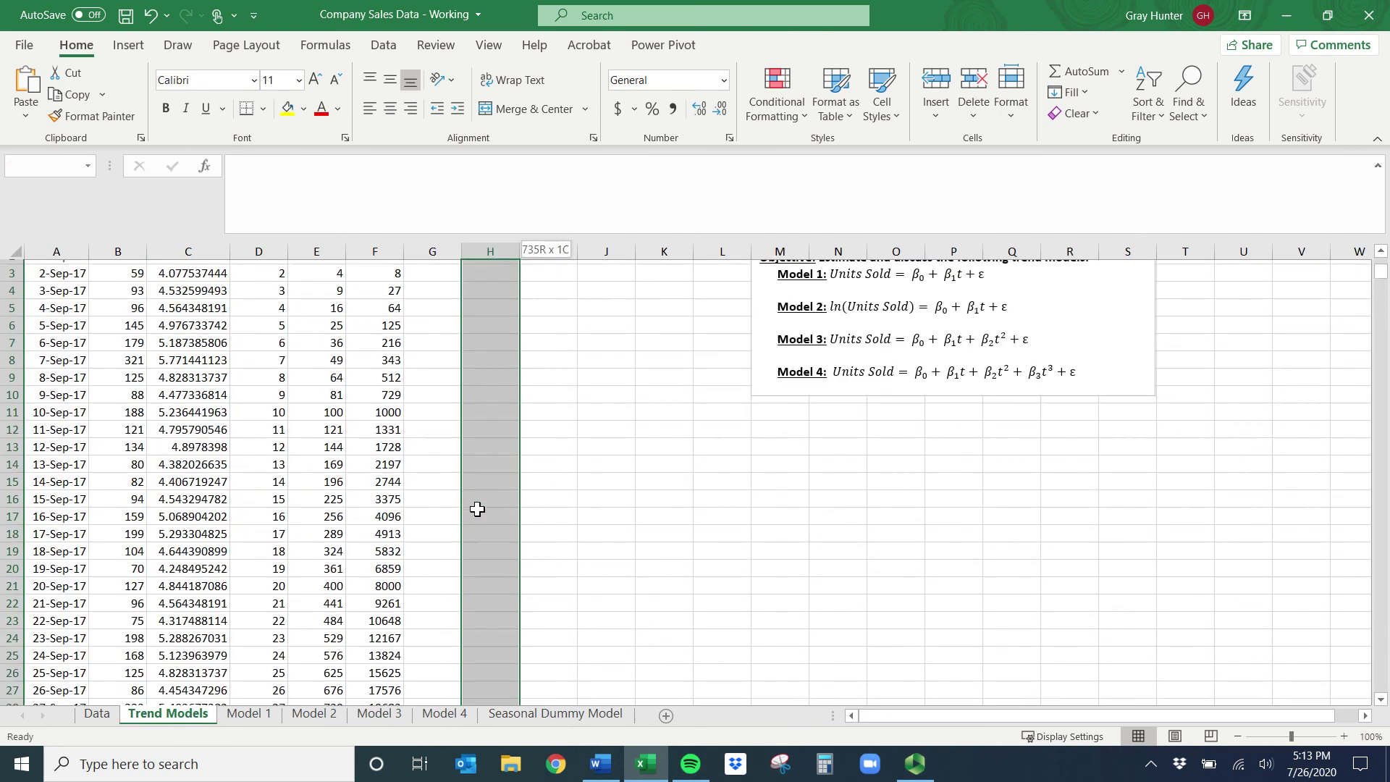
left_click_drag(1086, 399, 744, 305)
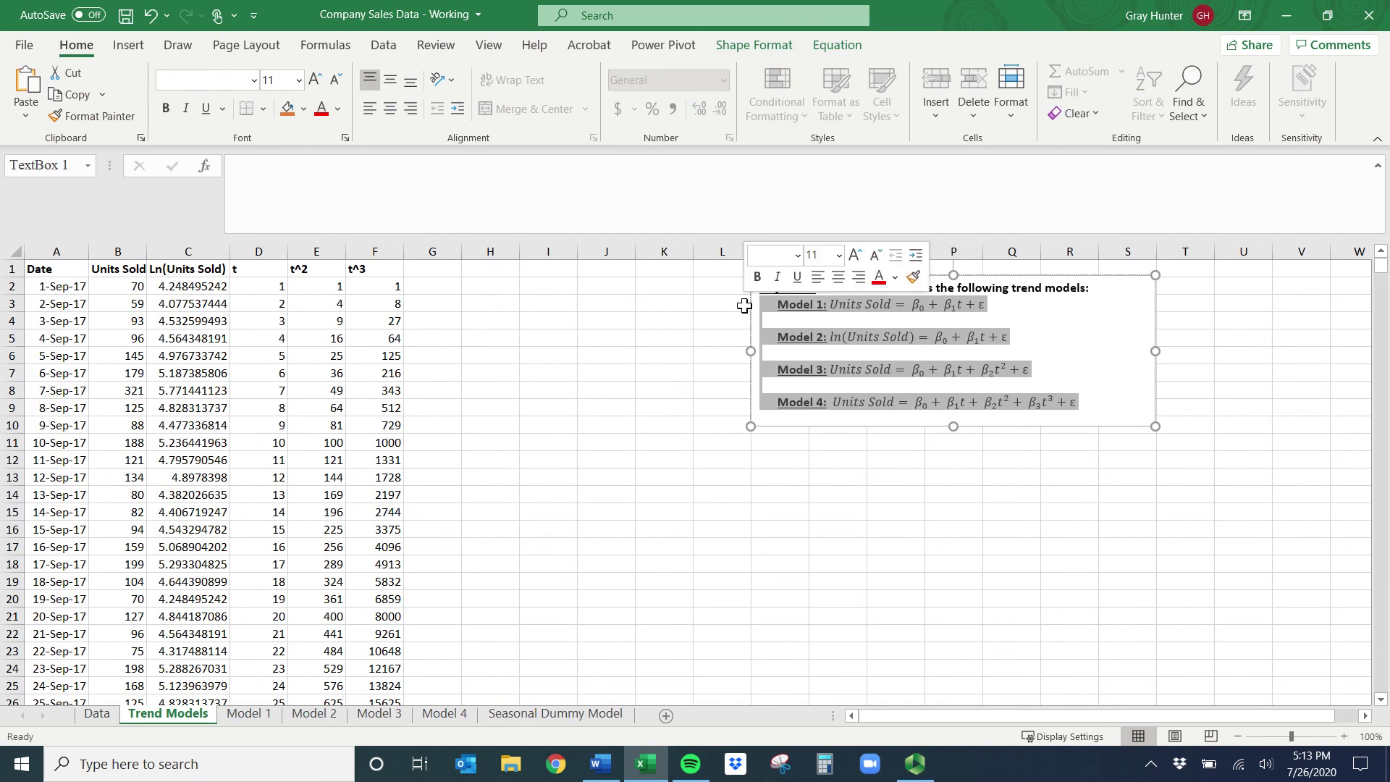